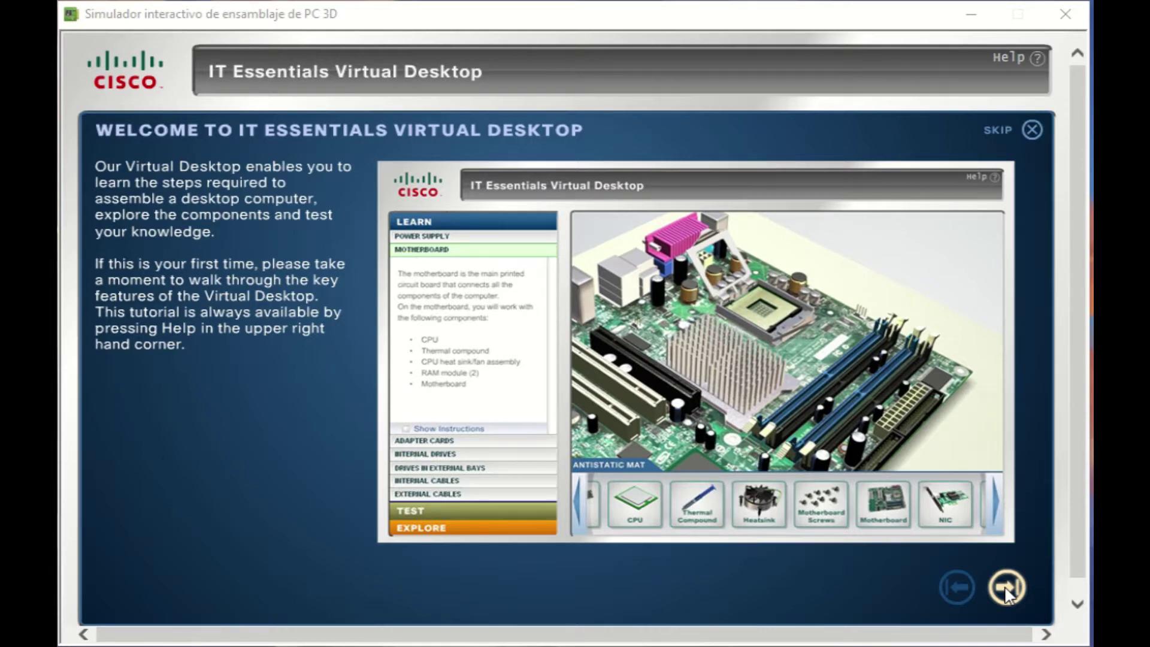
Page through the introduction on modes and layers of access, then close the tutorial
{"action": "left_click", "coordinate": [1006, 588]}
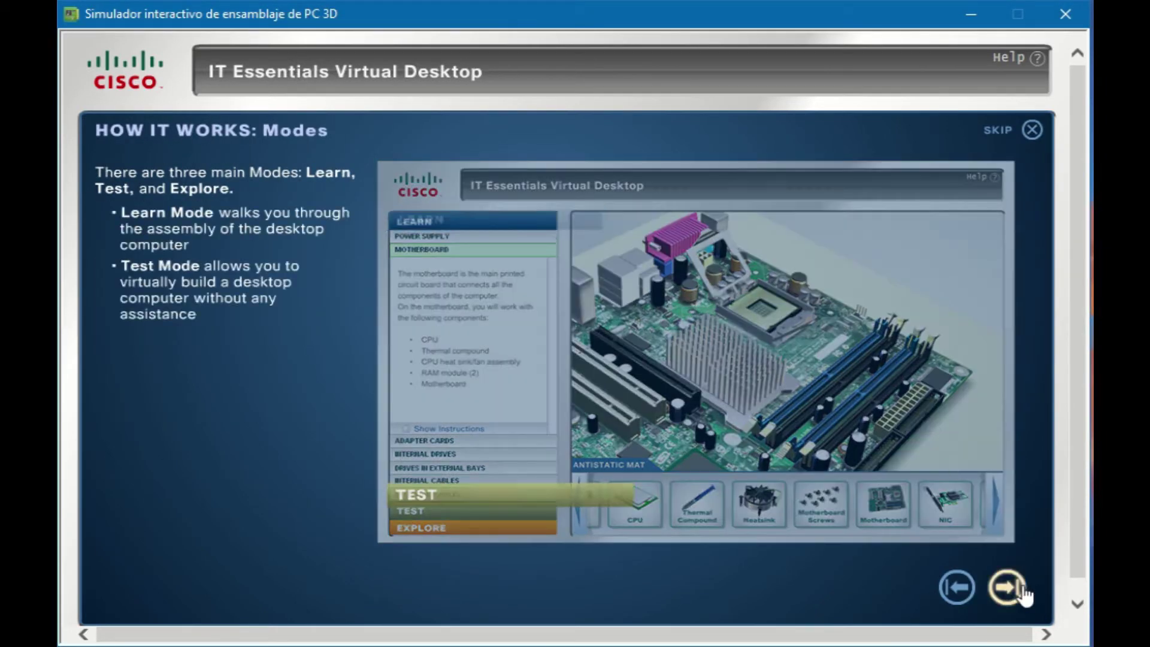
{"action": "left_click", "coordinate": [1022, 590]}
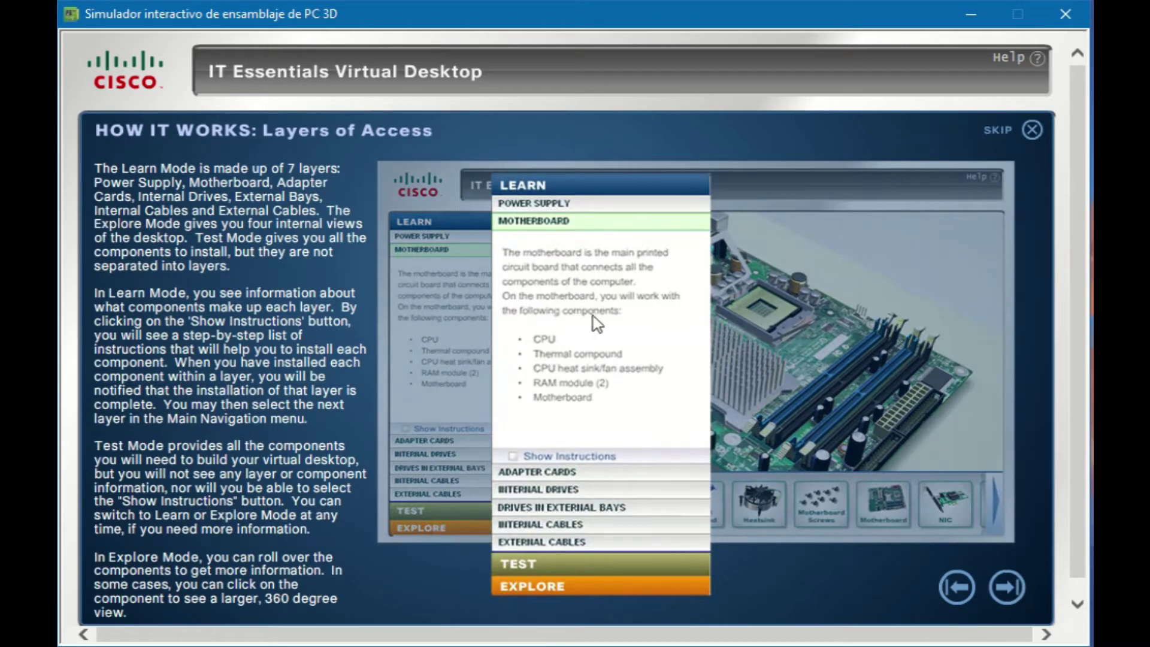
{"action": "left_click", "coordinate": [1030, 137]}
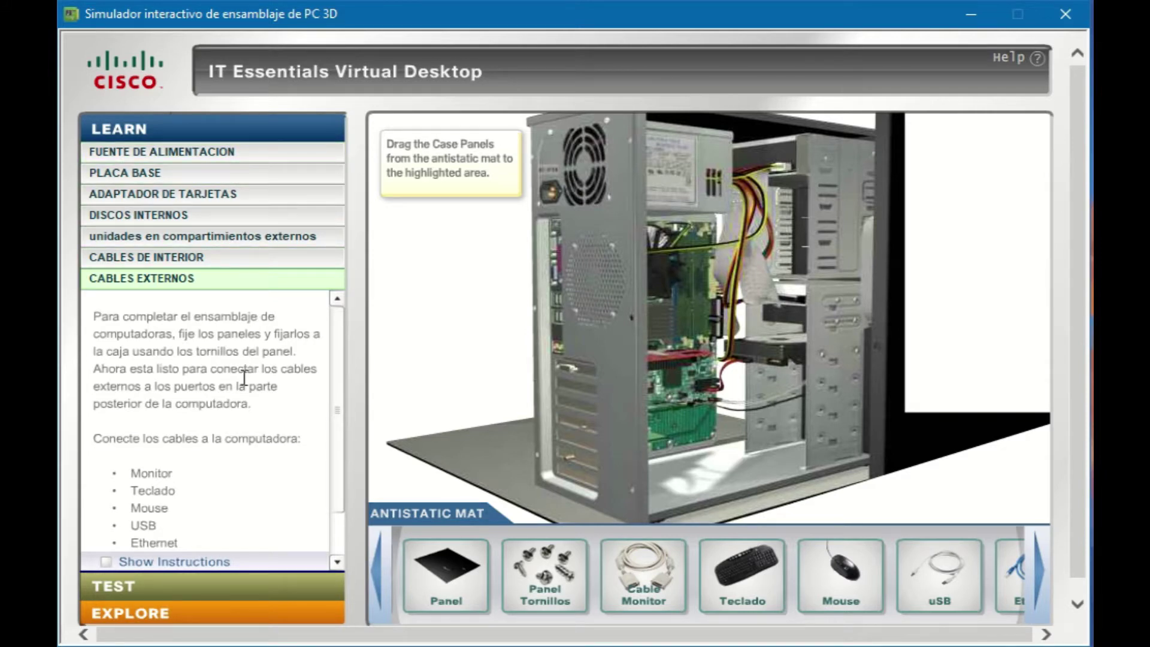
In the power supply (Fuente de alimentacion) layer, bring the power supply to the case, rotate it to match the rear opening and seat it
{"action": "left_click", "coordinate": [175, 156]}
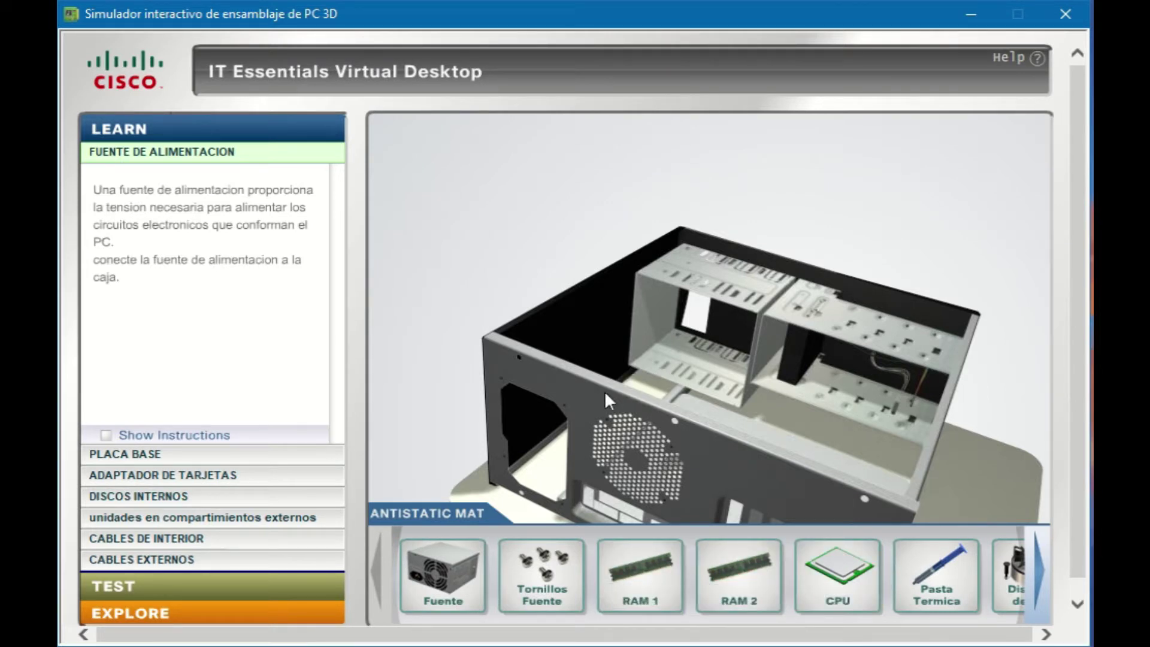
{"action": "left_click_drag", "start_coordinate": [443, 569], "coordinate": [521, 412]}
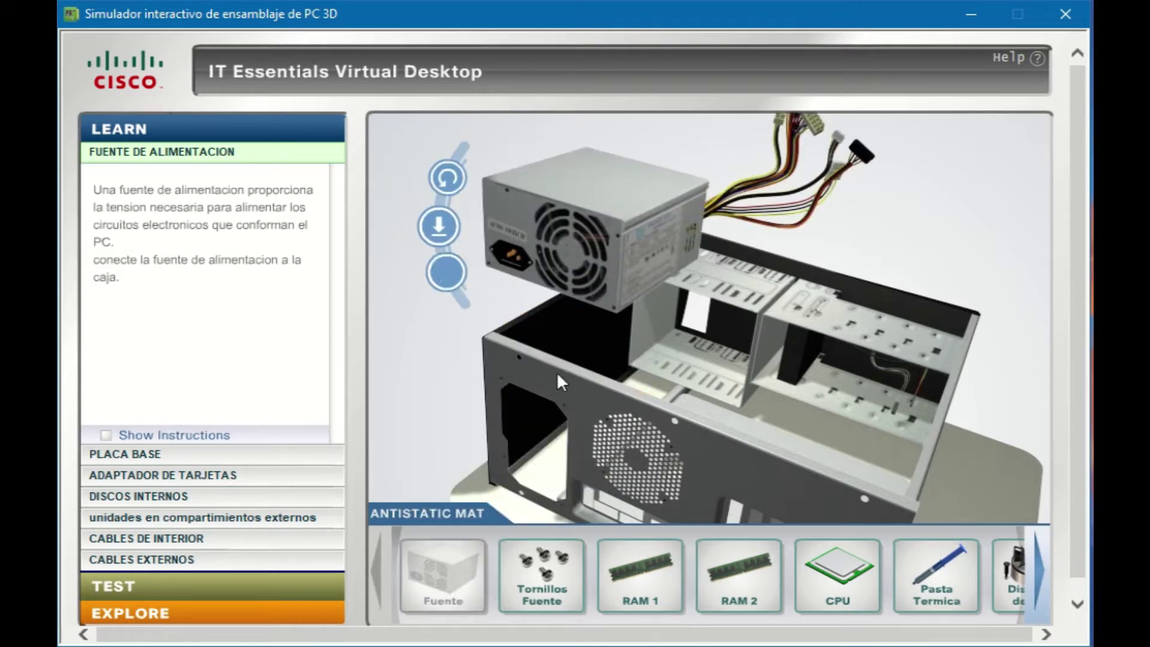
{"action": "left_click", "coordinate": [446, 180]}
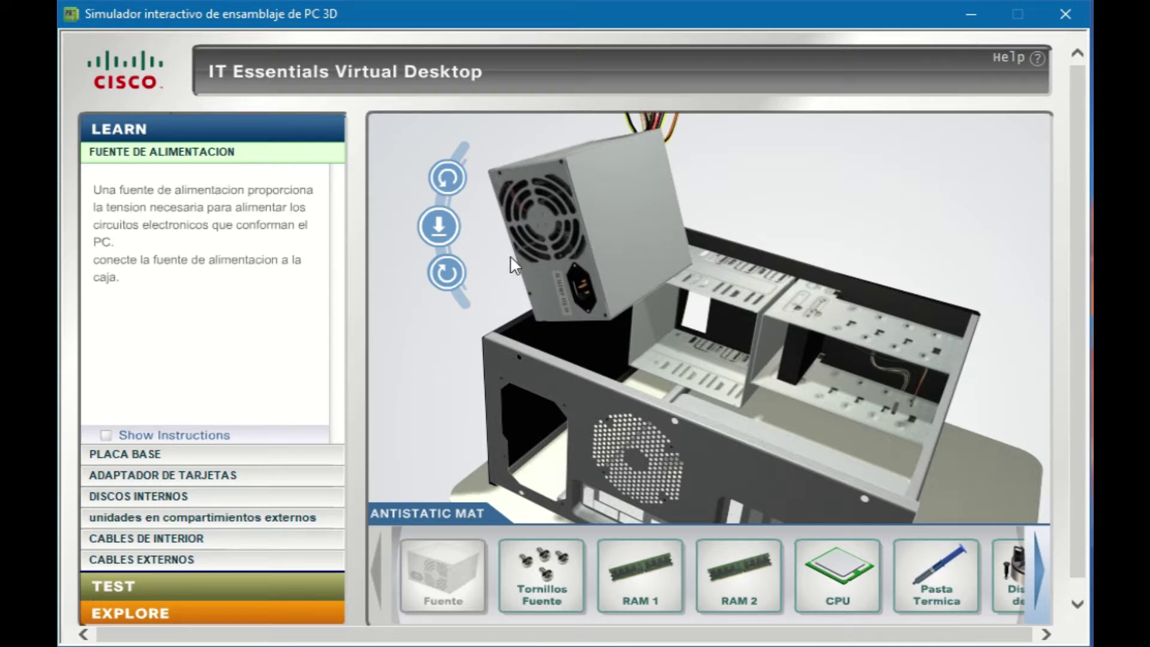
{"action": "left_click", "coordinate": [450, 287]}
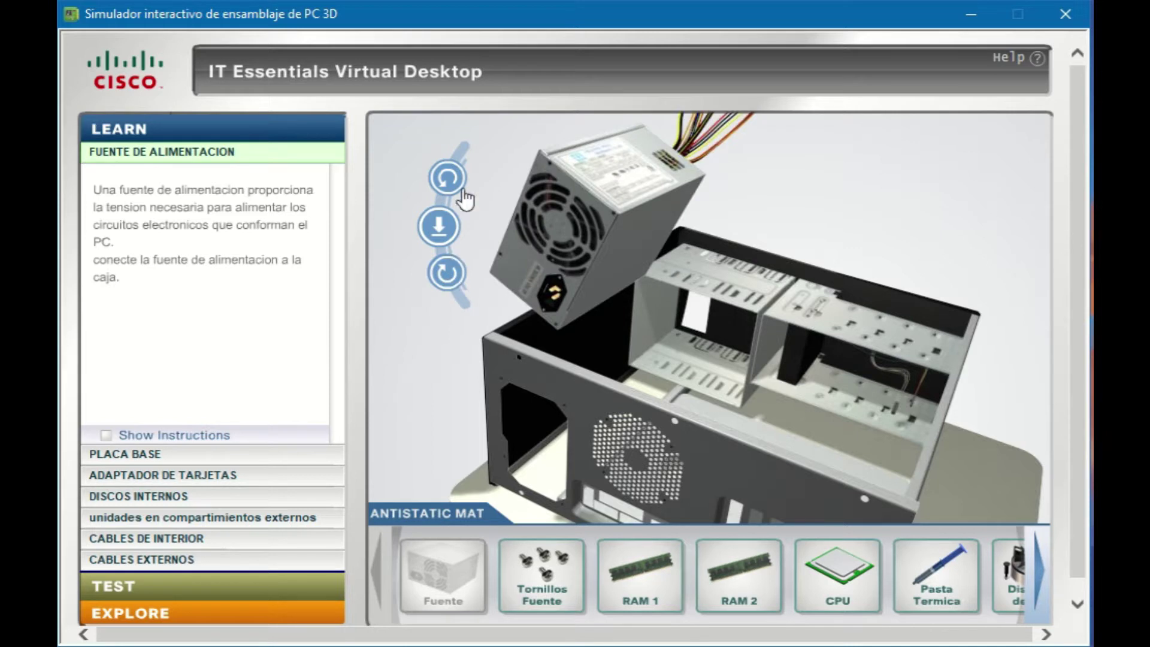
{"action": "left_click", "coordinate": [449, 180]}
{"action": "left_click", "coordinate": [441, 238]}
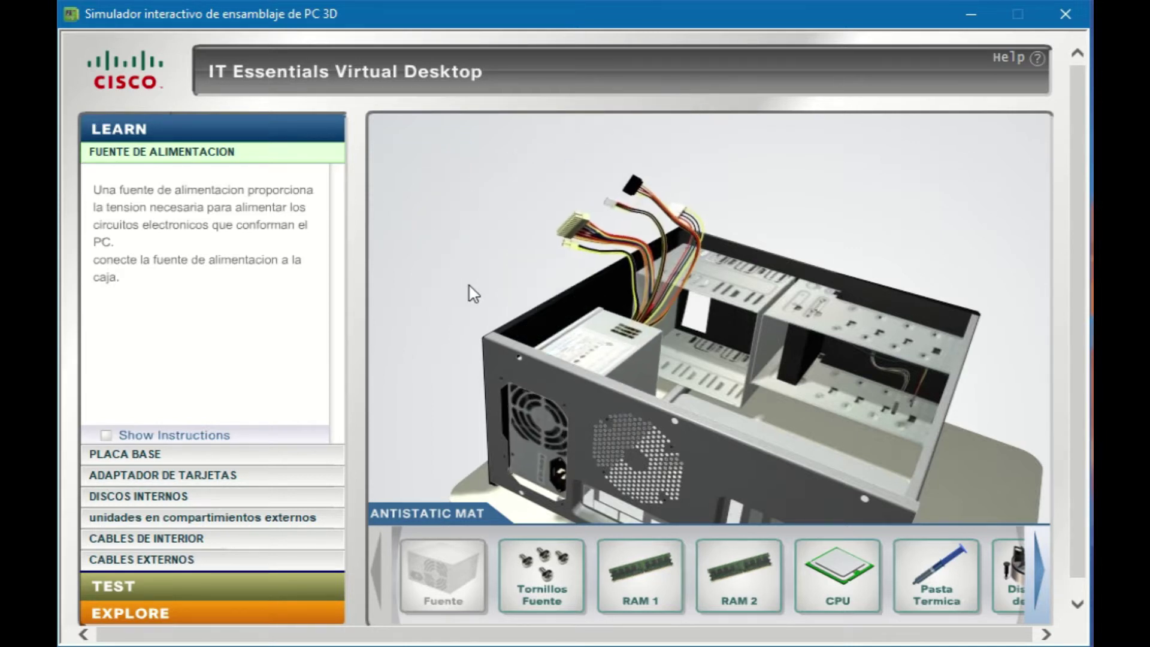
Secure the power supply to the case with its screws and acknowledge the completed layer
{"action": "left_click", "coordinate": [562, 566]}
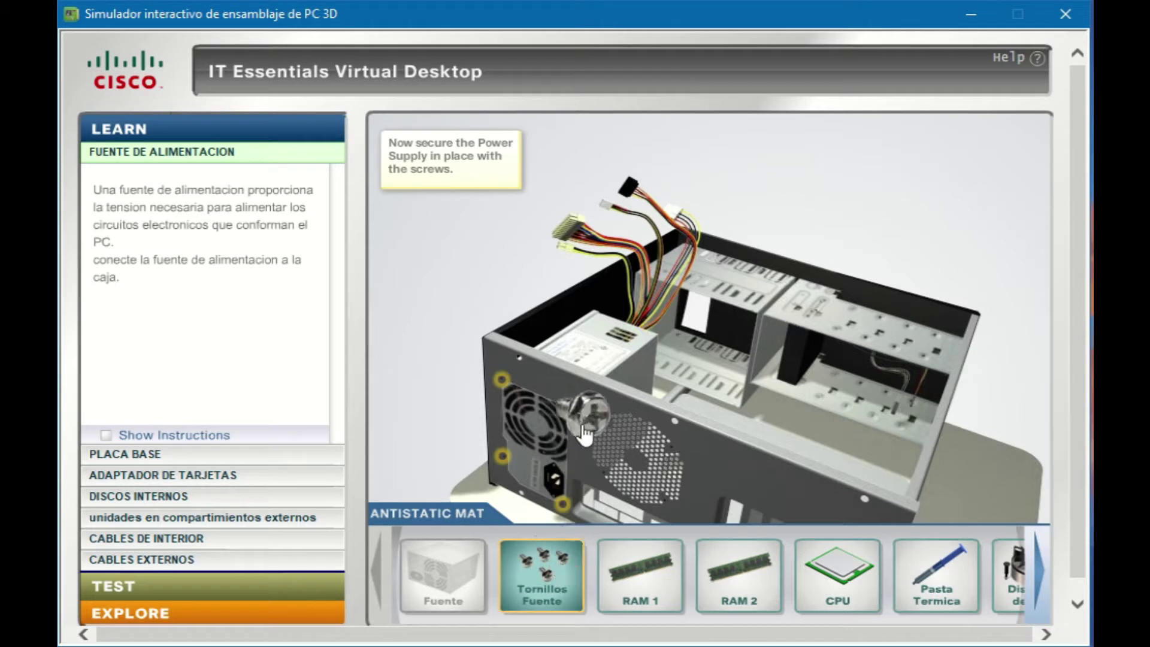
{"action": "left_click", "coordinate": [581, 423]}
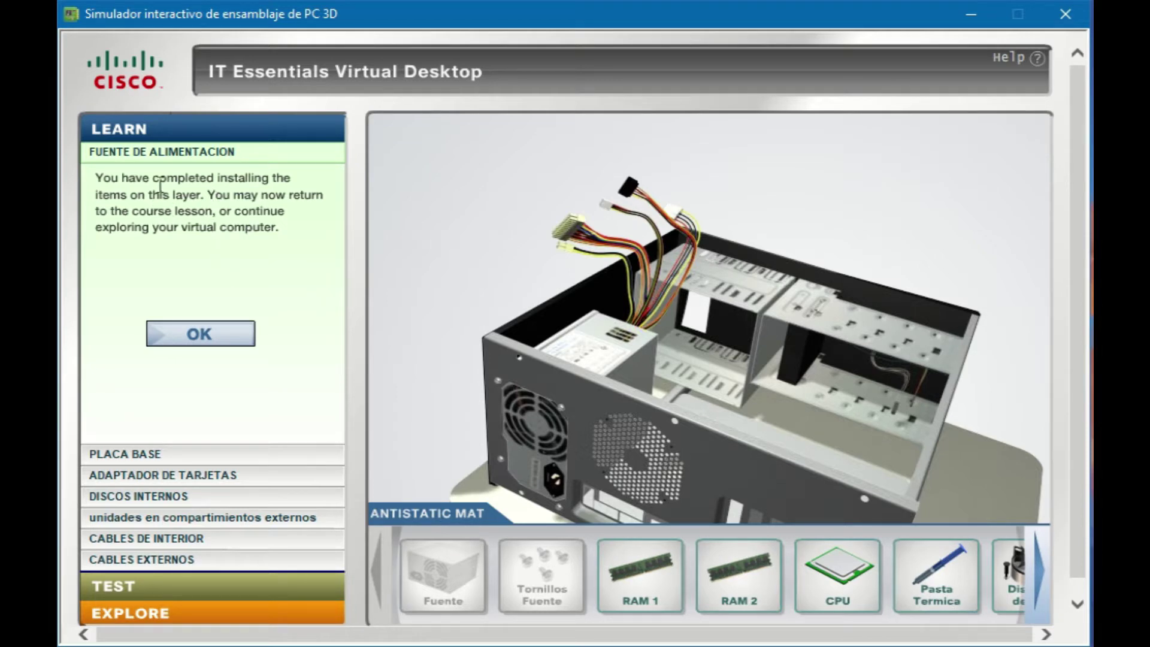
{"action": "left_click", "coordinate": [230, 334]}
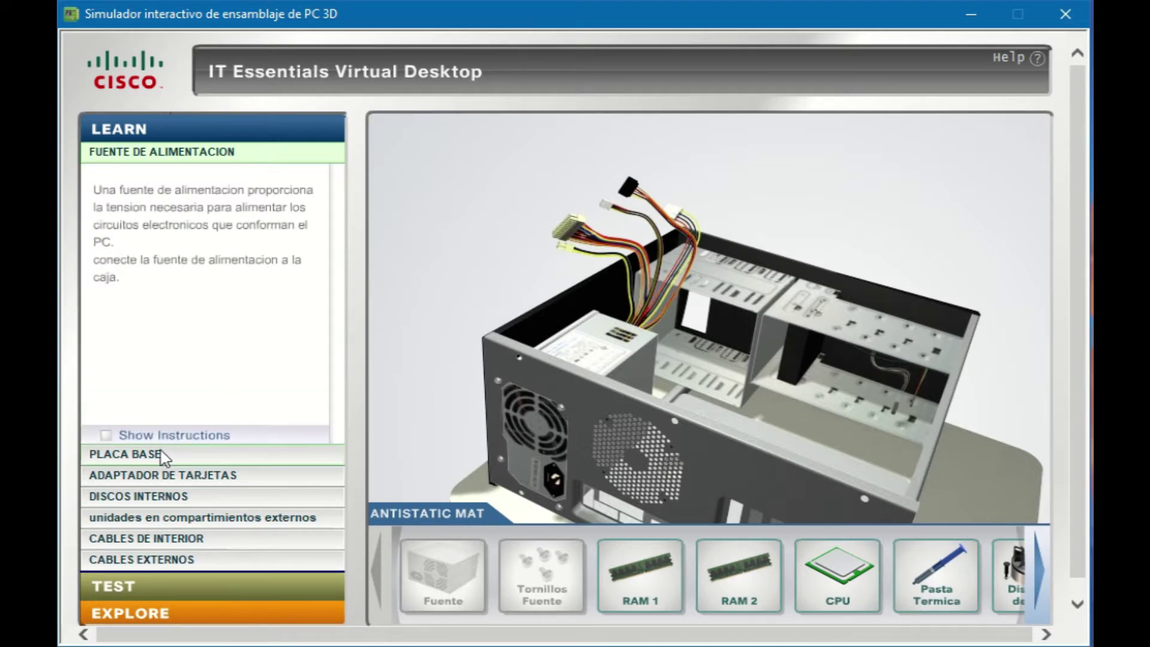
In the motherboard (Placa base) layer, rotate RAM 1 to match the rear blue slot, insert it and close both latches
{"action": "left_click", "coordinate": [141, 456]}
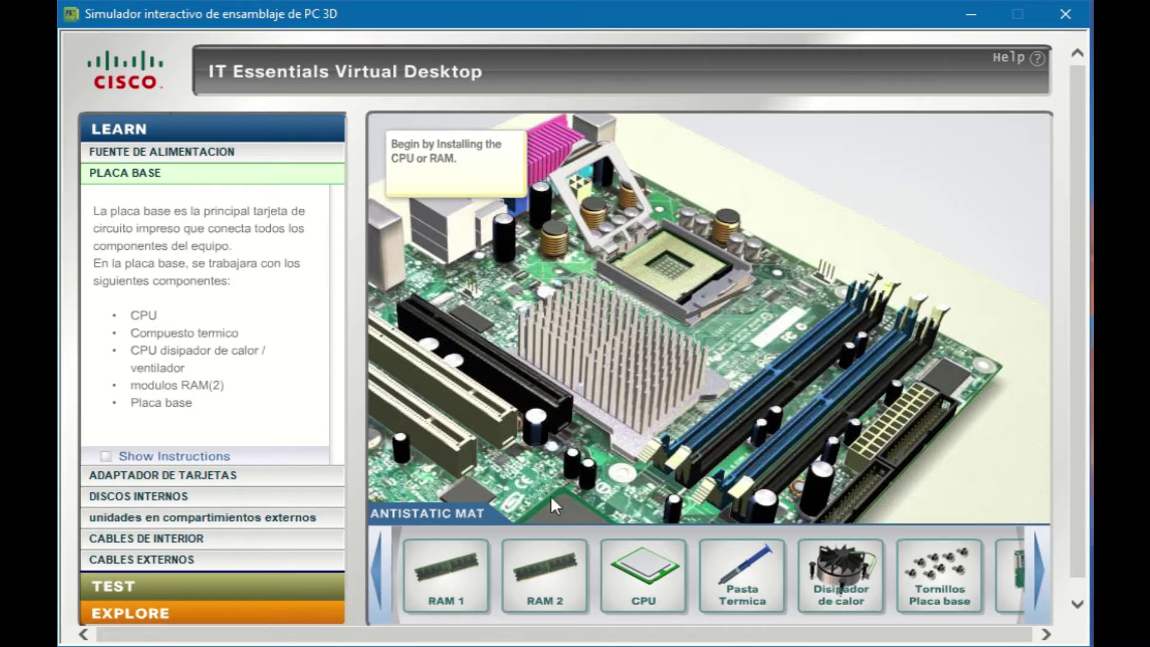
{"action": "left_click_drag", "start_coordinate": [476, 584], "coordinate": [771, 337]}
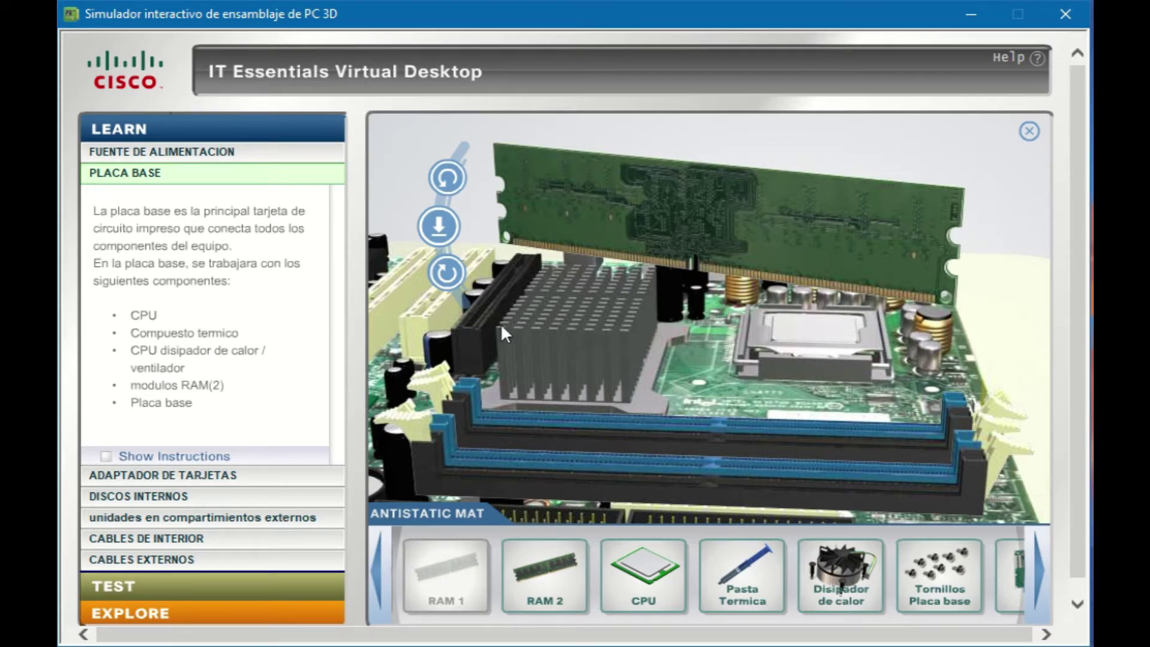
{"action": "left_click", "coordinate": [447, 178]}
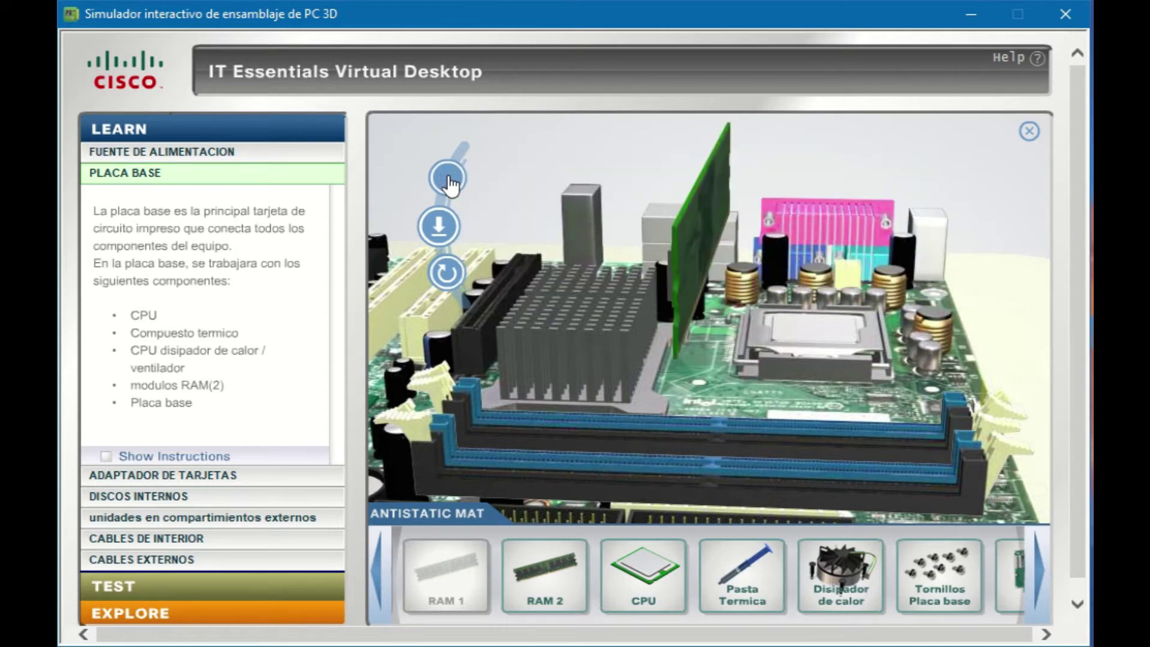
{"action": "left_click", "coordinate": [446, 178]}
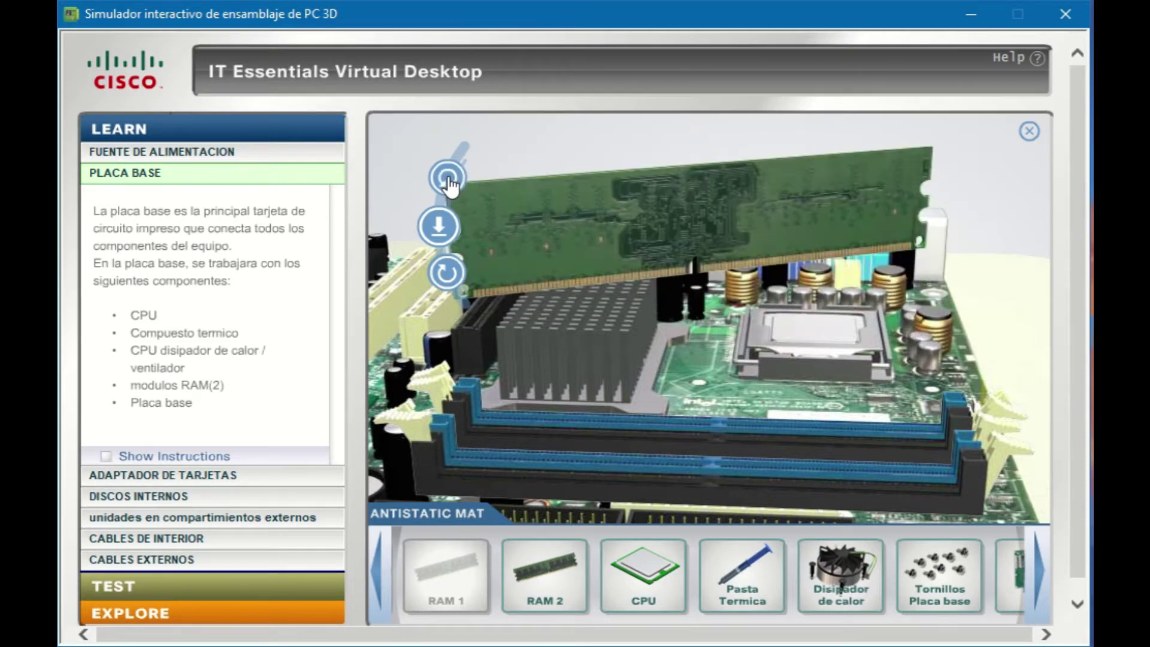
{"action": "left_click", "coordinate": [447, 178]}
{"action": "left_click", "coordinate": [446, 178]}
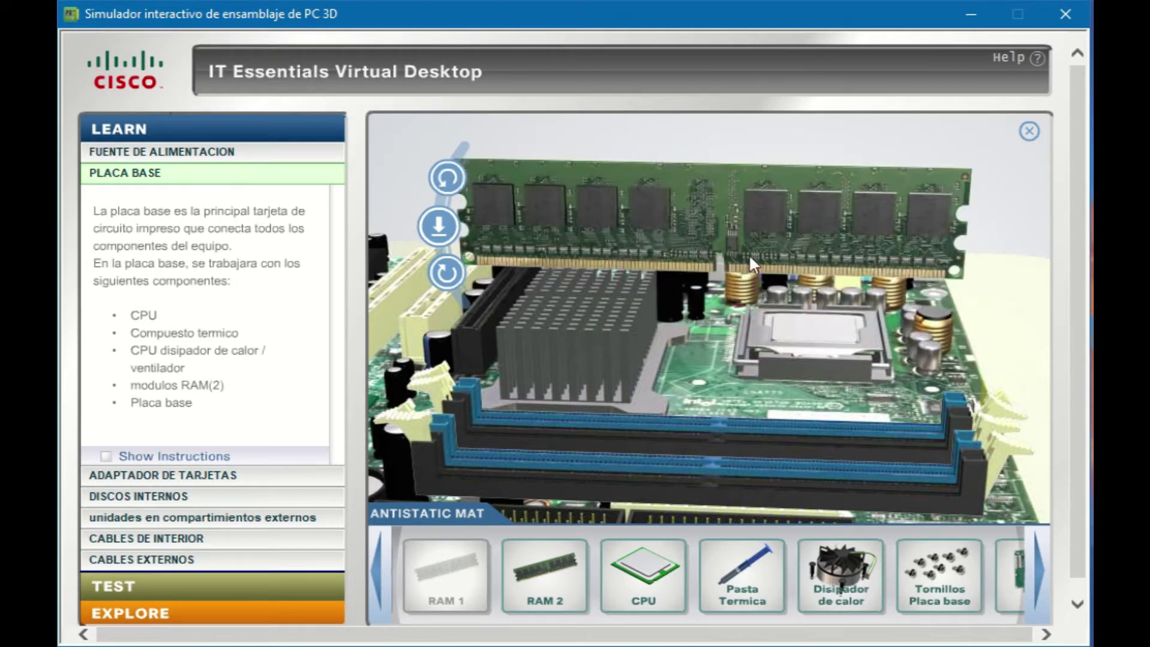
{"action": "left_click", "coordinate": [439, 226]}
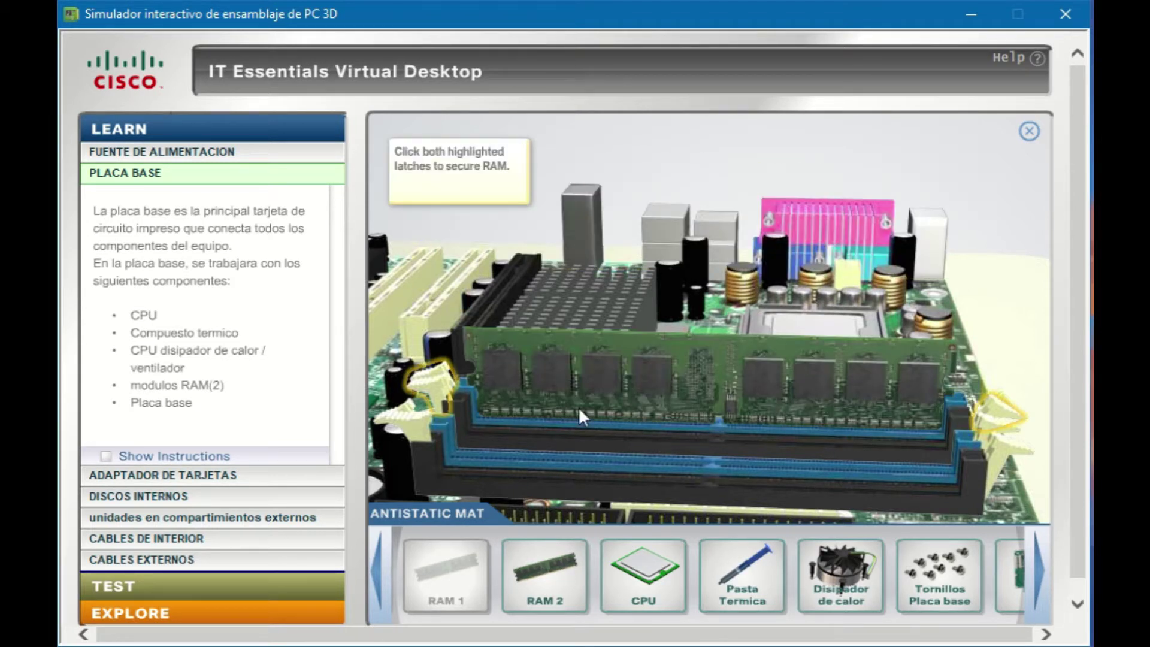
{"action": "left_click", "coordinate": [432, 390]}
{"action": "left_click", "coordinate": [993, 419]}
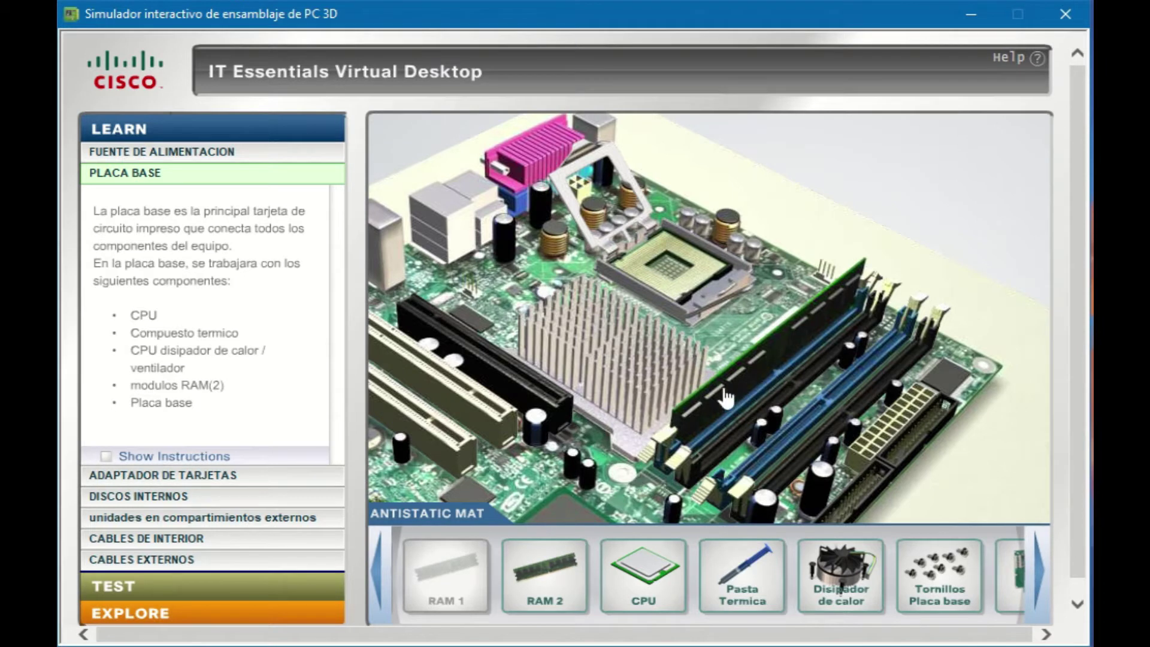
Rotate RAM 2 to match the remaining blue memory slot, insert it and close both latches
{"action": "mouse_move", "coordinate": [580, 560]}
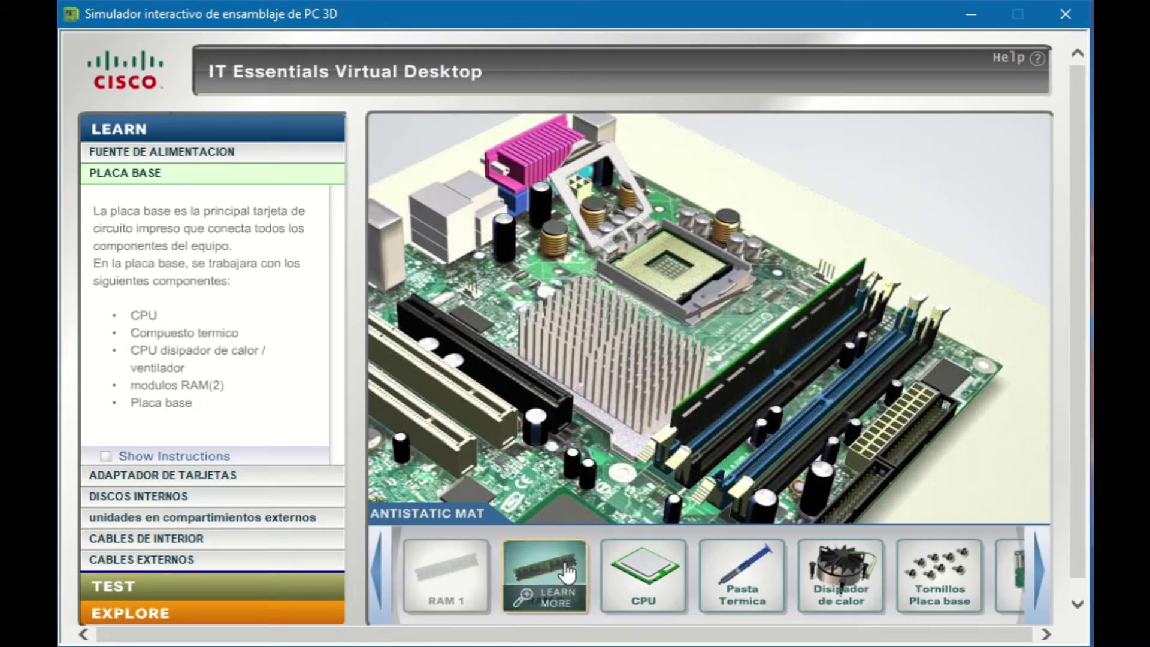
{"action": "left_click_drag", "start_coordinate": [580, 560], "coordinate": [795, 423]}
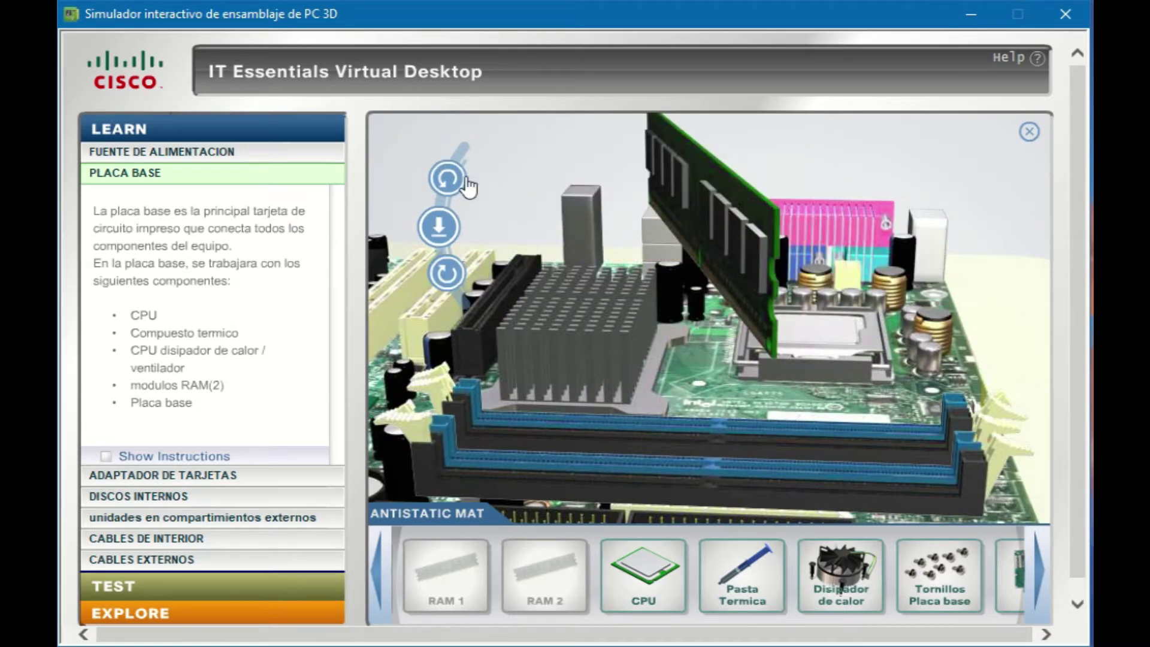
{"action": "left_click", "coordinate": [455, 181]}
{"action": "left_click", "coordinate": [439, 227]}
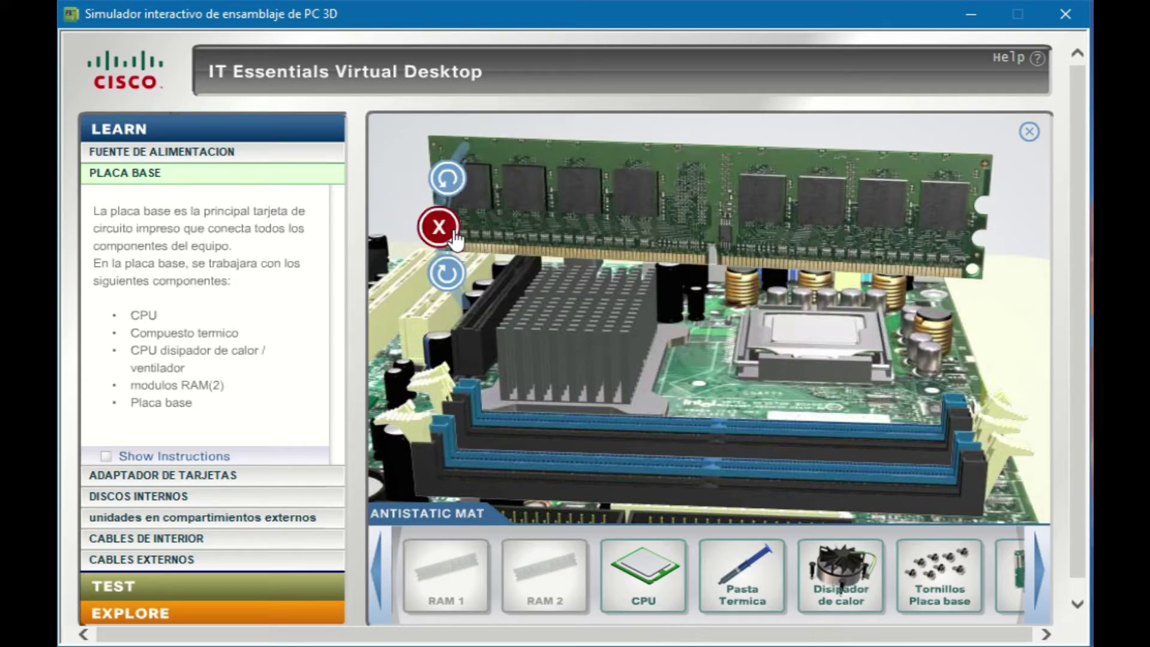
{"action": "left_click", "coordinate": [448, 179]}
{"action": "left_click", "coordinate": [447, 180]}
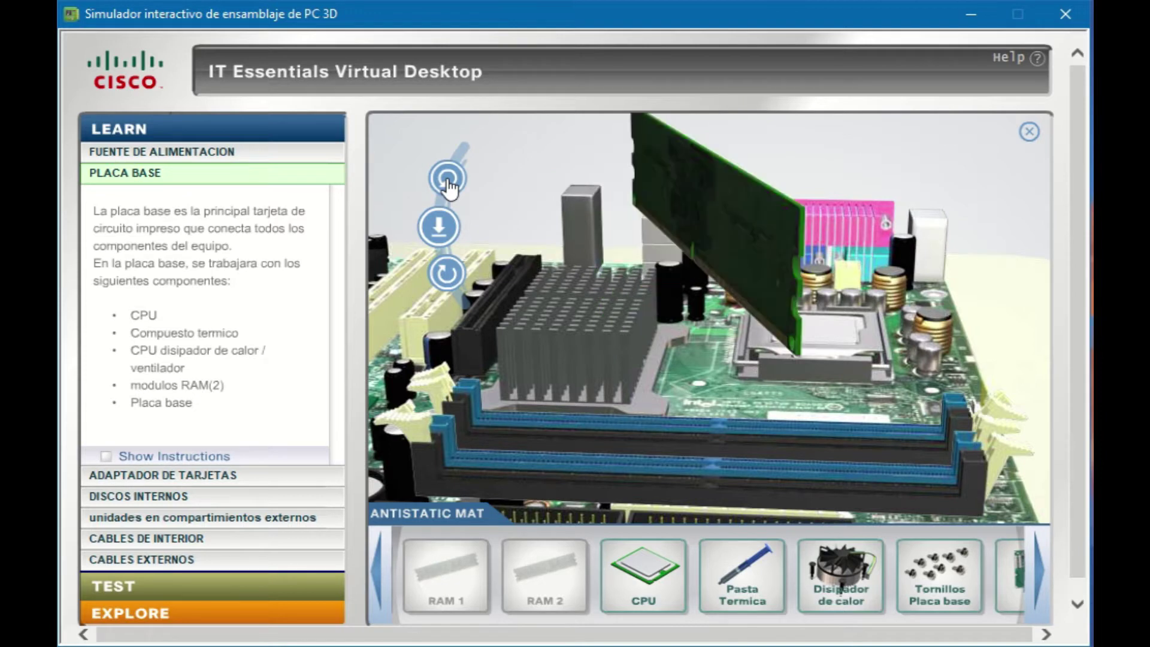
{"action": "left_click", "coordinate": [448, 180]}
{"action": "left_click", "coordinate": [448, 180]}
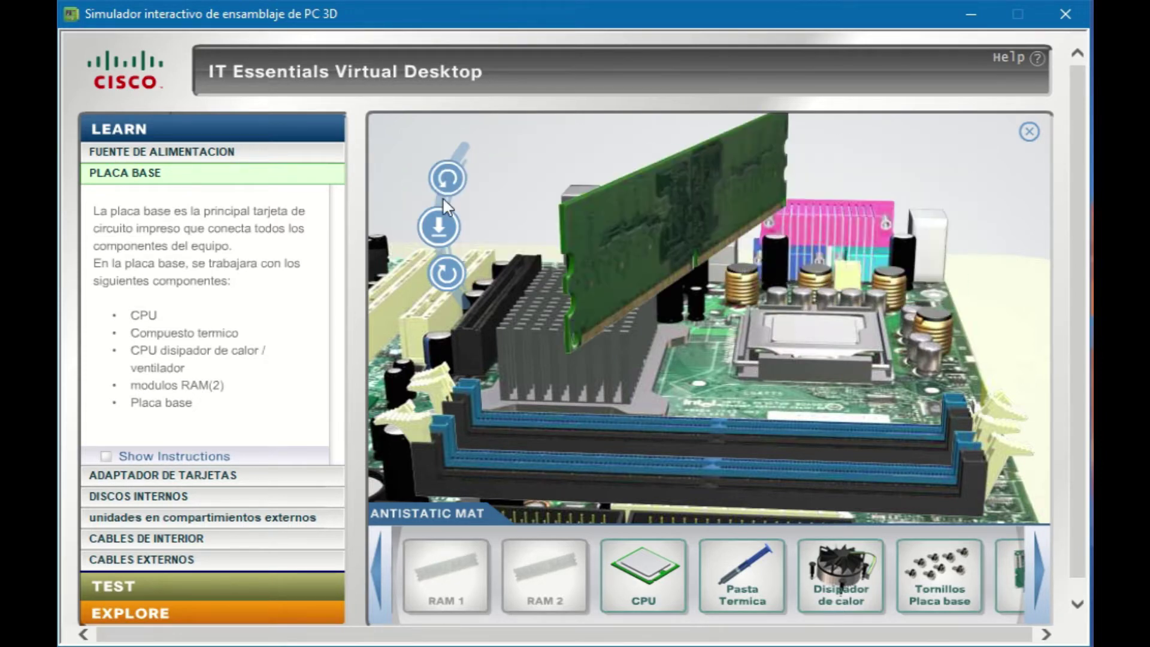
{"action": "left_click", "coordinate": [451, 276]}
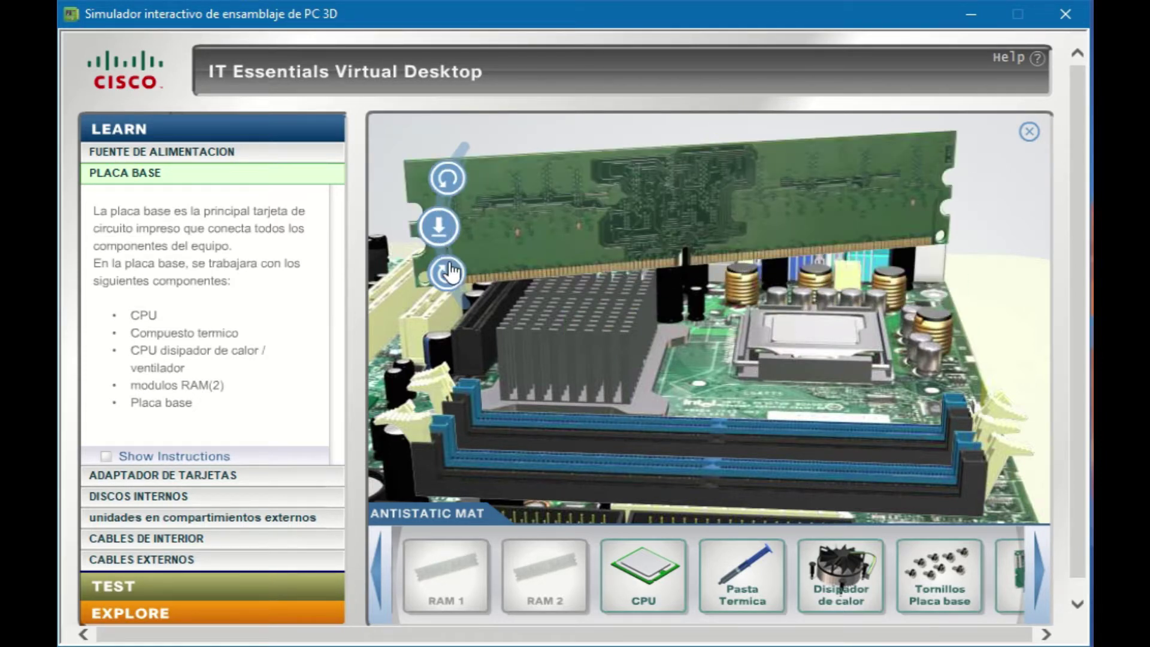
{"action": "left_click", "coordinate": [440, 228]}
{"action": "left_click", "coordinate": [448, 180]}
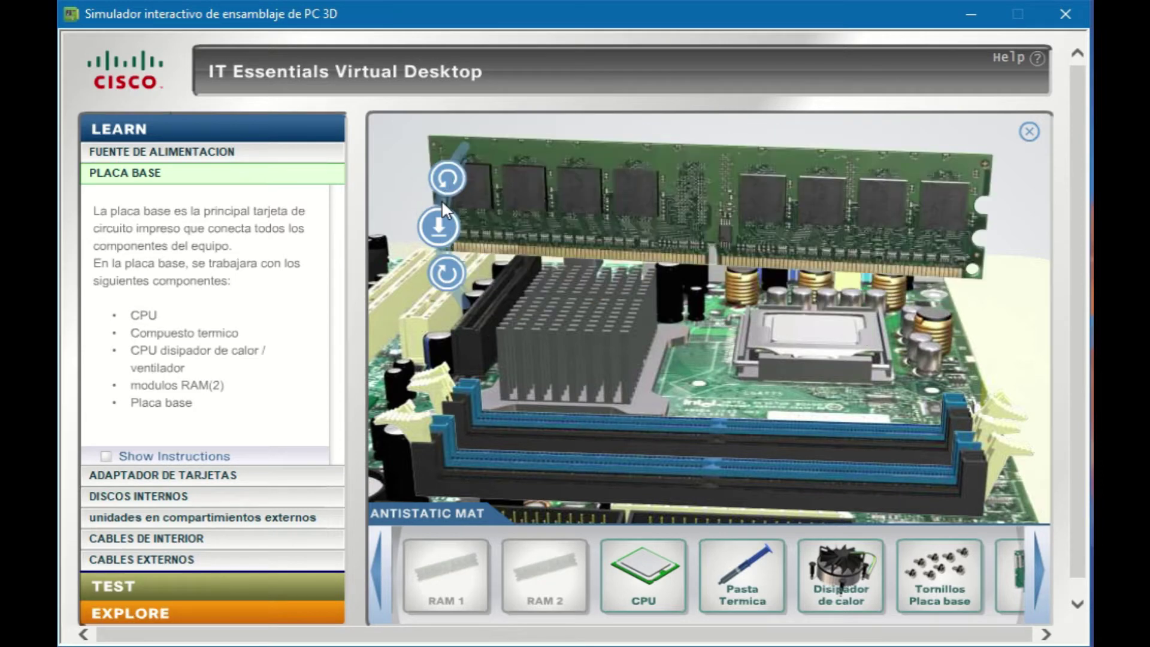
{"action": "left_click_drag", "start_coordinate": [443, 222], "coordinate": [745, 440]}
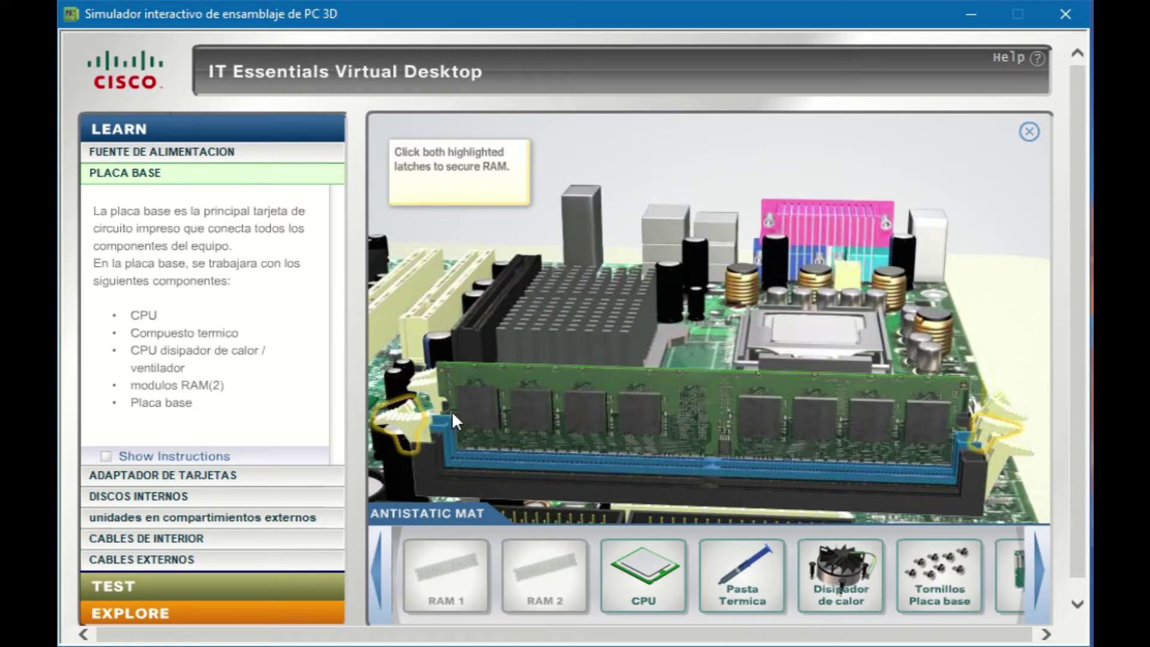
{"action": "left_click", "coordinate": [985, 430]}
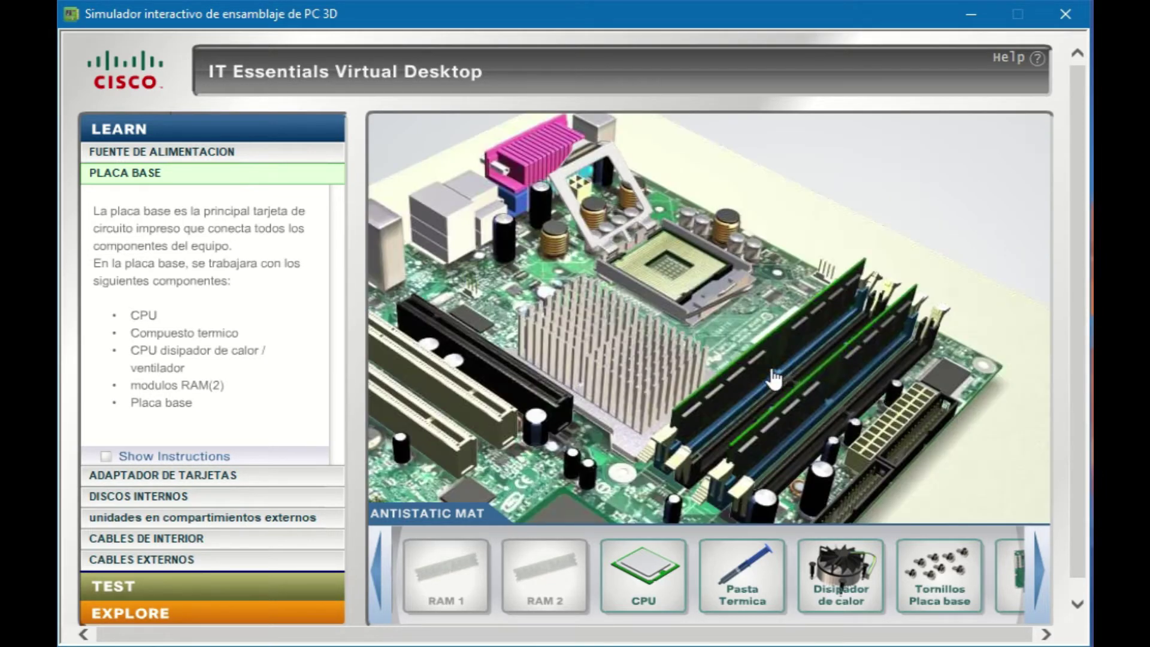
Rotate the CPU to align with its socket, seat it, and lock it with the load plate and lever
{"action": "mouse_move", "coordinate": [663, 568]}
{"action": "left_click_drag", "start_coordinate": [663, 569], "coordinate": [674, 263]}
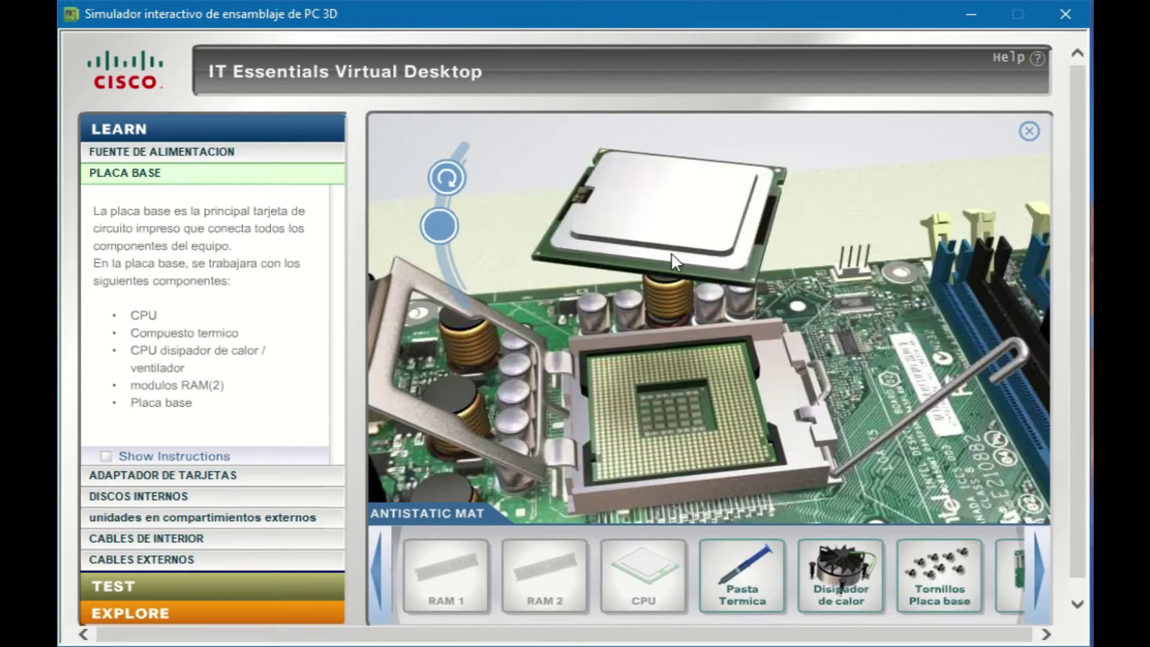
{"action": "left_click", "coordinate": [446, 273]}
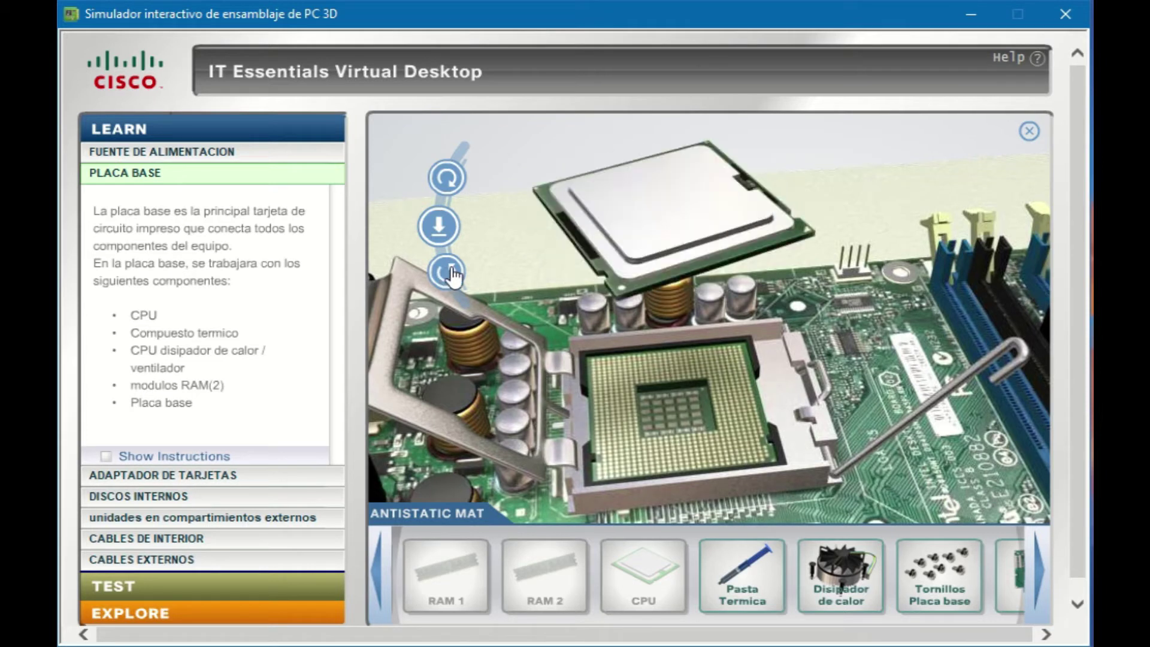
{"action": "left_click", "coordinate": [447, 178]}
{"action": "left_click", "coordinate": [445, 230]}
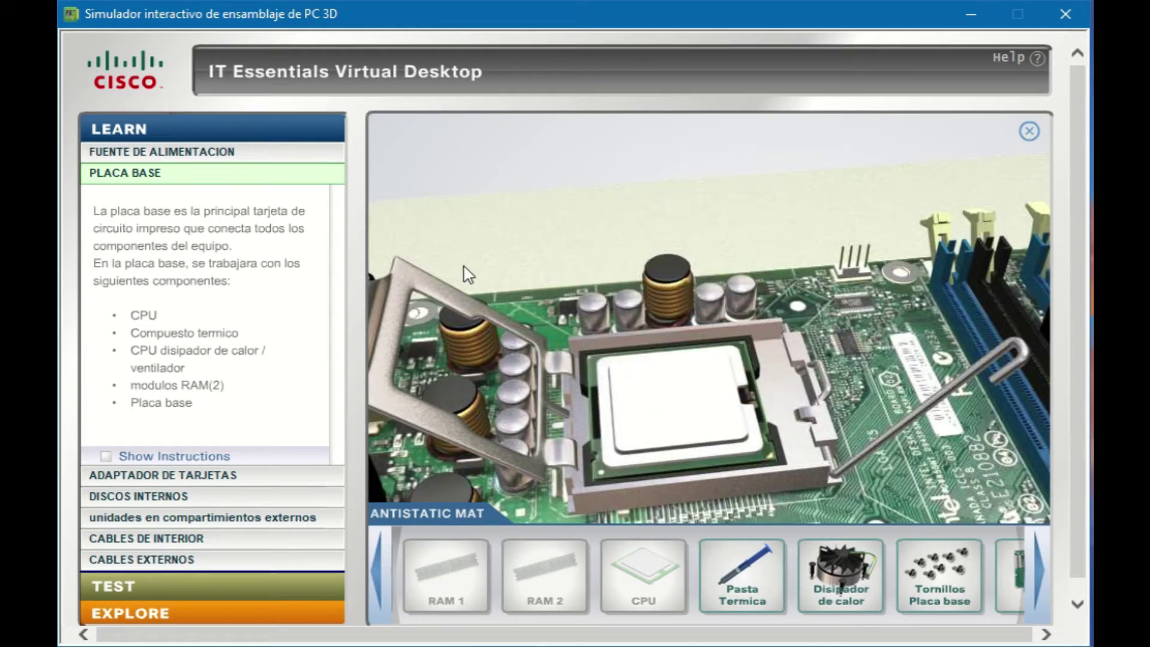
{"action": "left_click", "coordinate": [390, 316]}
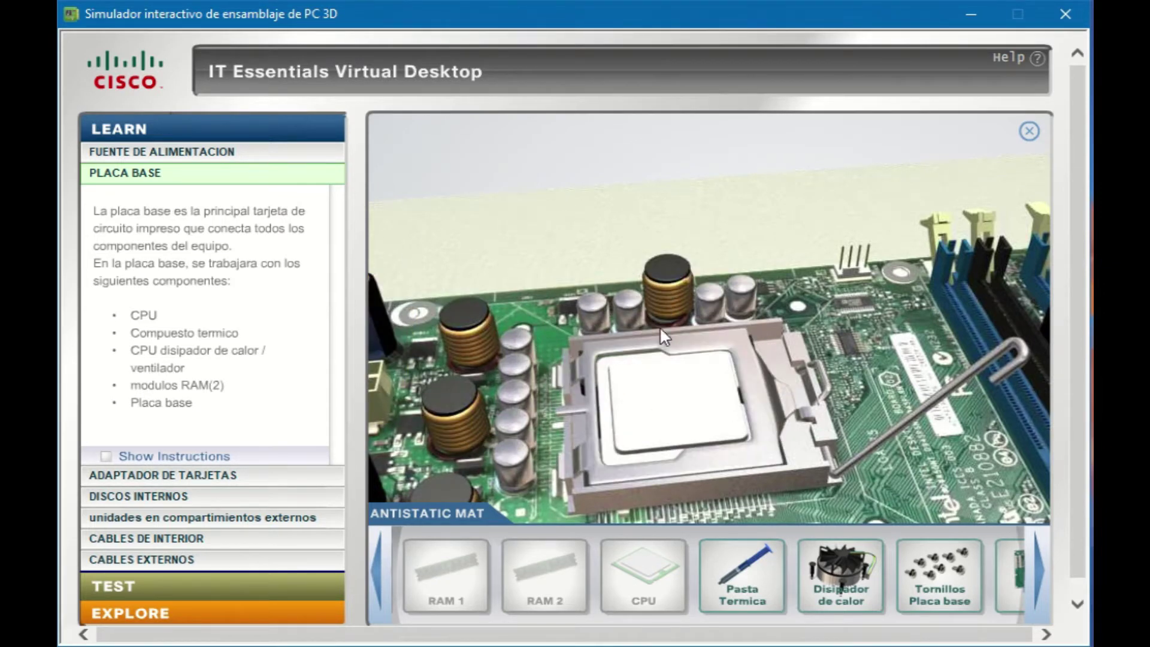
{"action": "left_click", "coordinate": [1018, 370]}
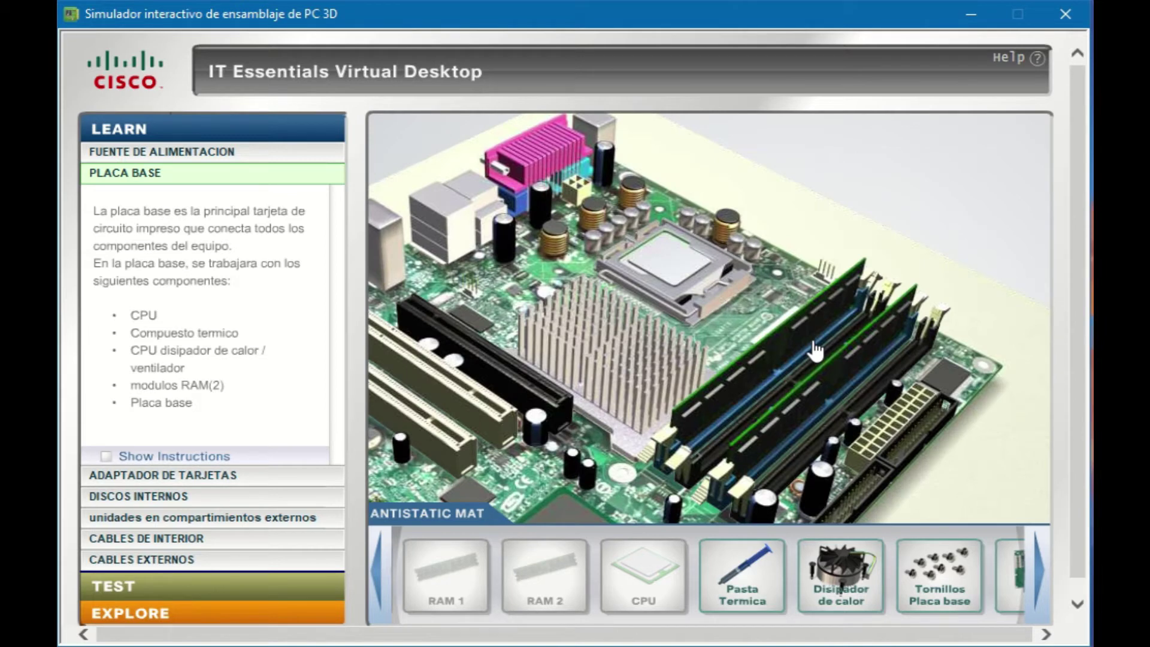
Apply thermal paste to the CPU, then mount the heatsink fan over it, locking its pins and connecting its power lead
{"action": "left_click_drag", "start_coordinate": [771, 548], "coordinate": [791, 204]}
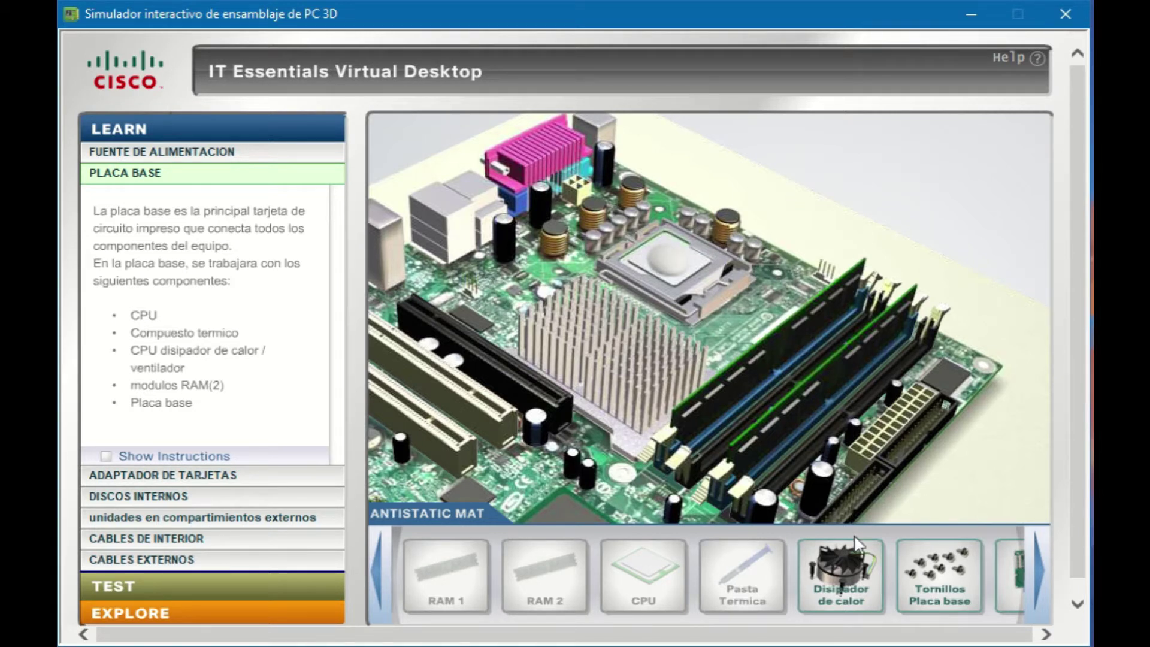
{"action": "left_click_drag", "start_coordinate": [856, 545], "coordinate": [738, 236]}
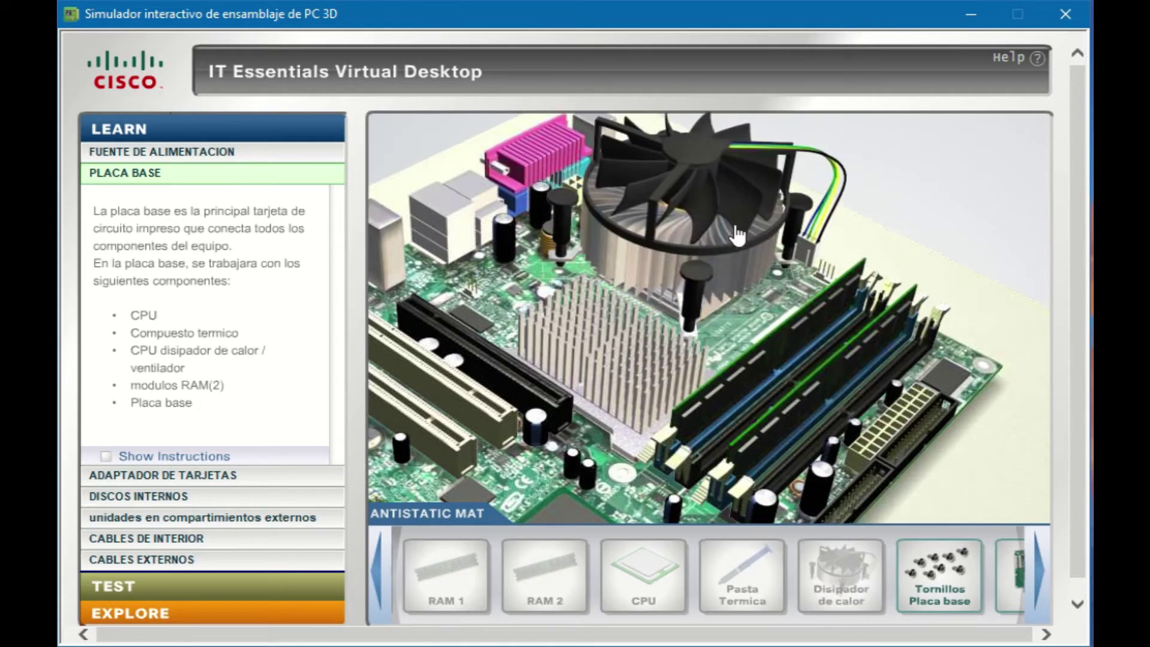
{"action": "left_click", "coordinate": [702, 281]}
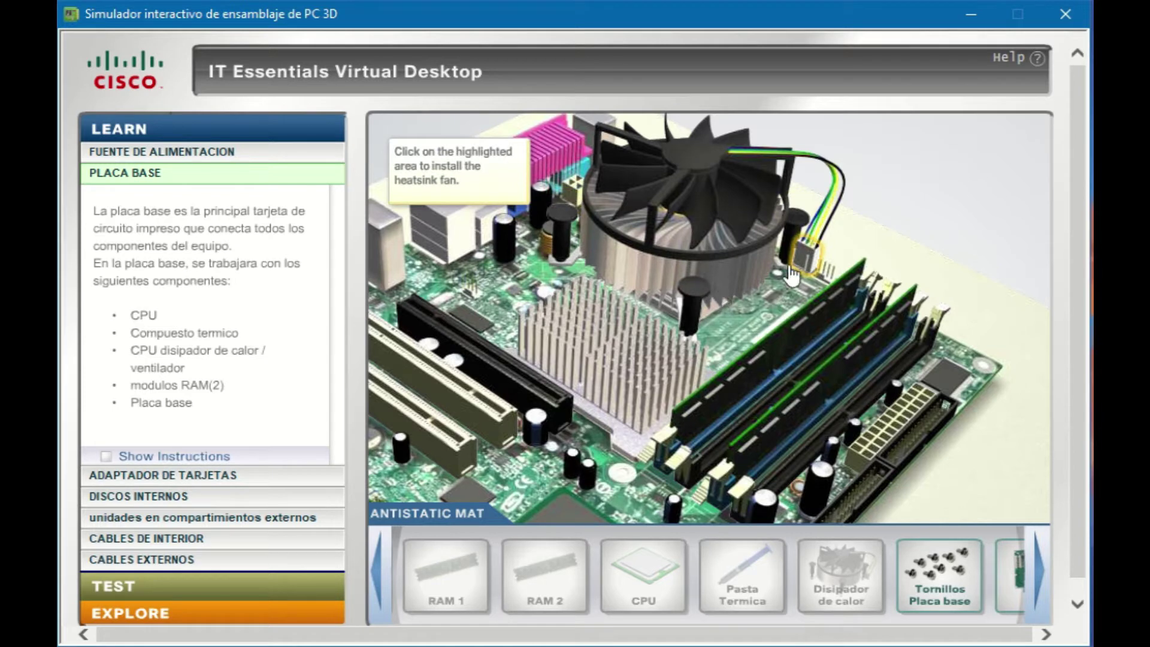
{"action": "left_click", "coordinate": [810, 262]}
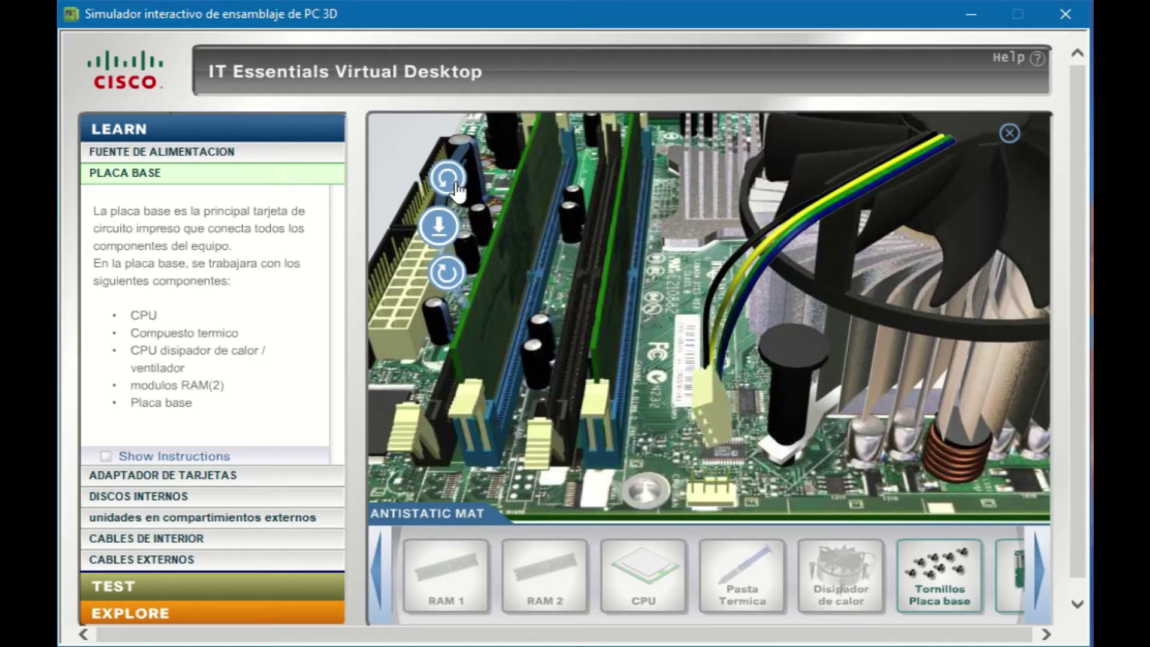
{"action": "left_click", "coordinate": [438, 230]}
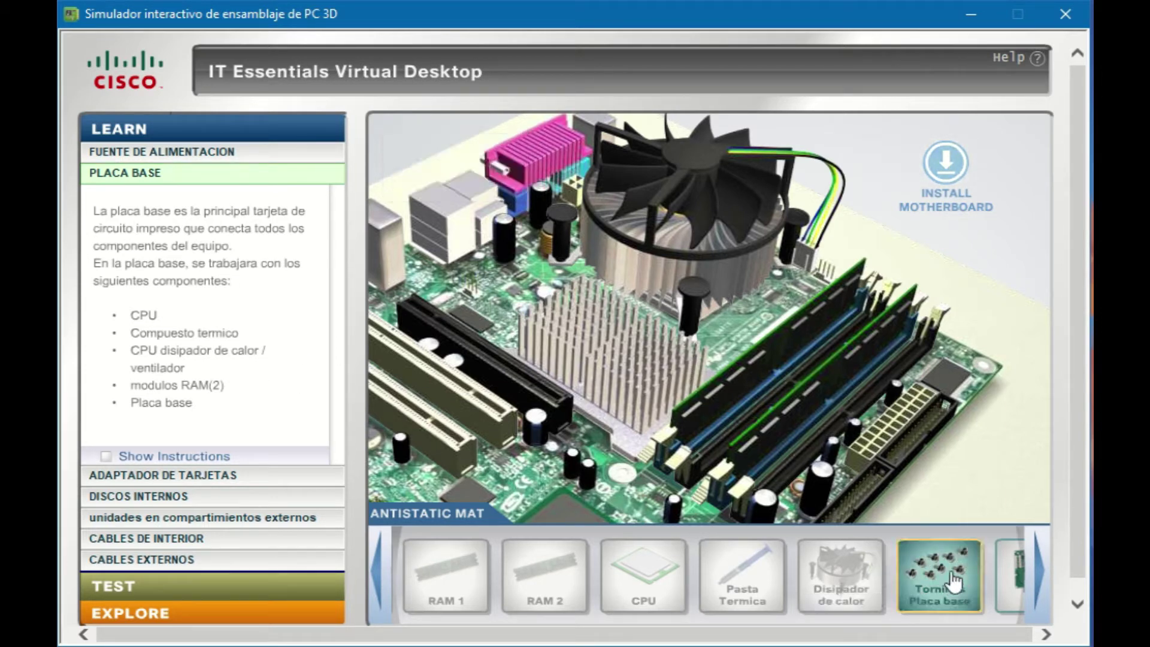
Rotate the motherboard so its ports face the case's rear panel, install and screw it down, and acknowledge the completed layer
{"action": "left_click_drag", "start_coordinate": [936, 571], "coordinate": [829, 302]}
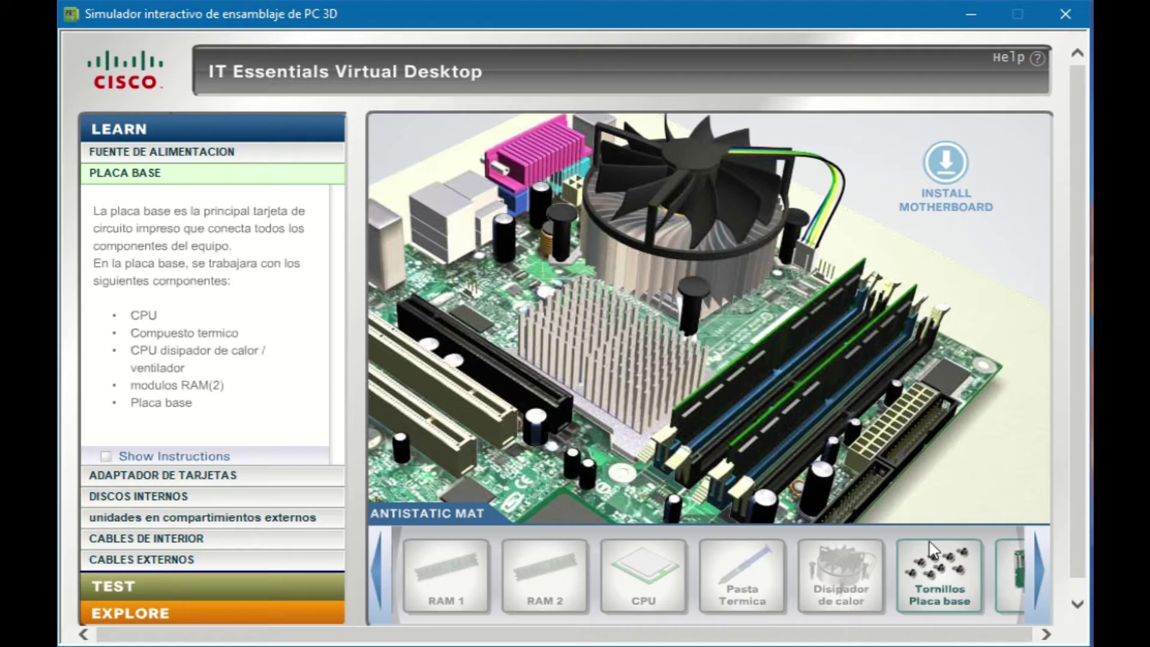
{"action": "left_click_drag", "start_coordinate": [946, 578], "coordinate": [709, 235]}
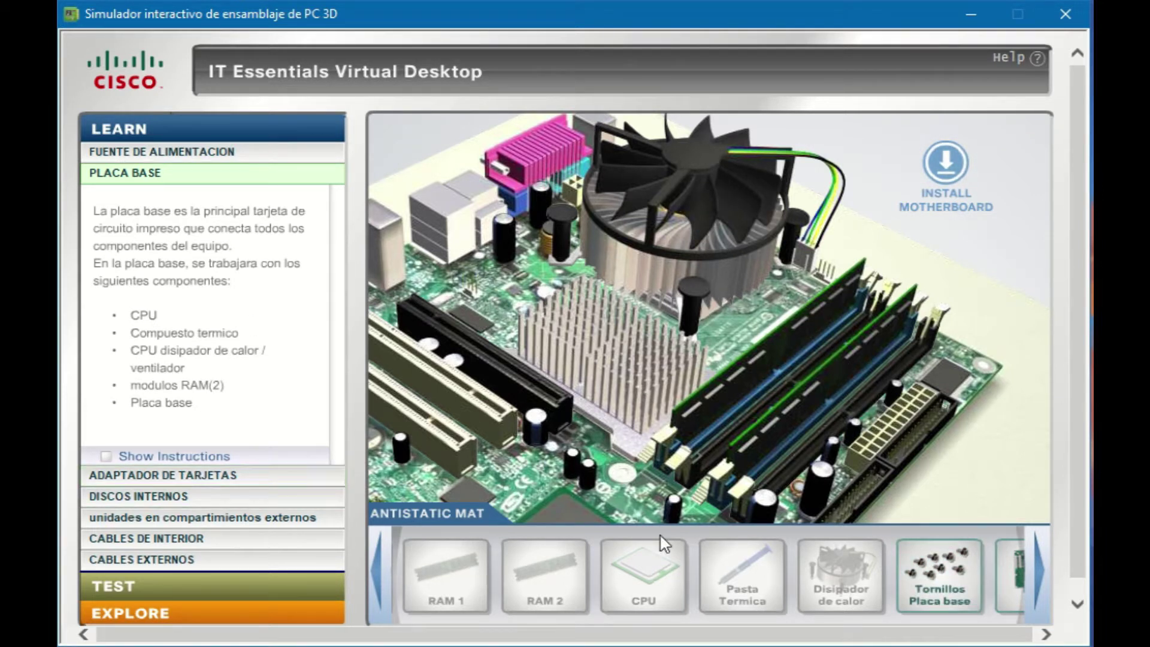
{"action": "left_click", "coordinate": [949, 169]}
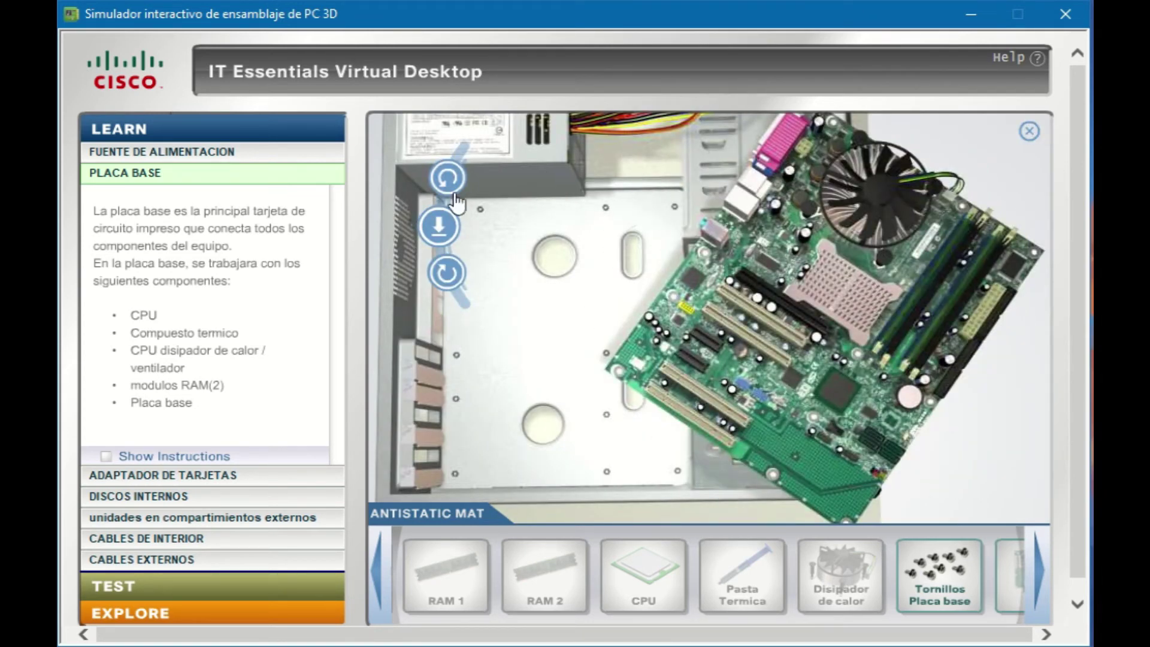
{"action": "left_click", "coordinate": [446, 177]}
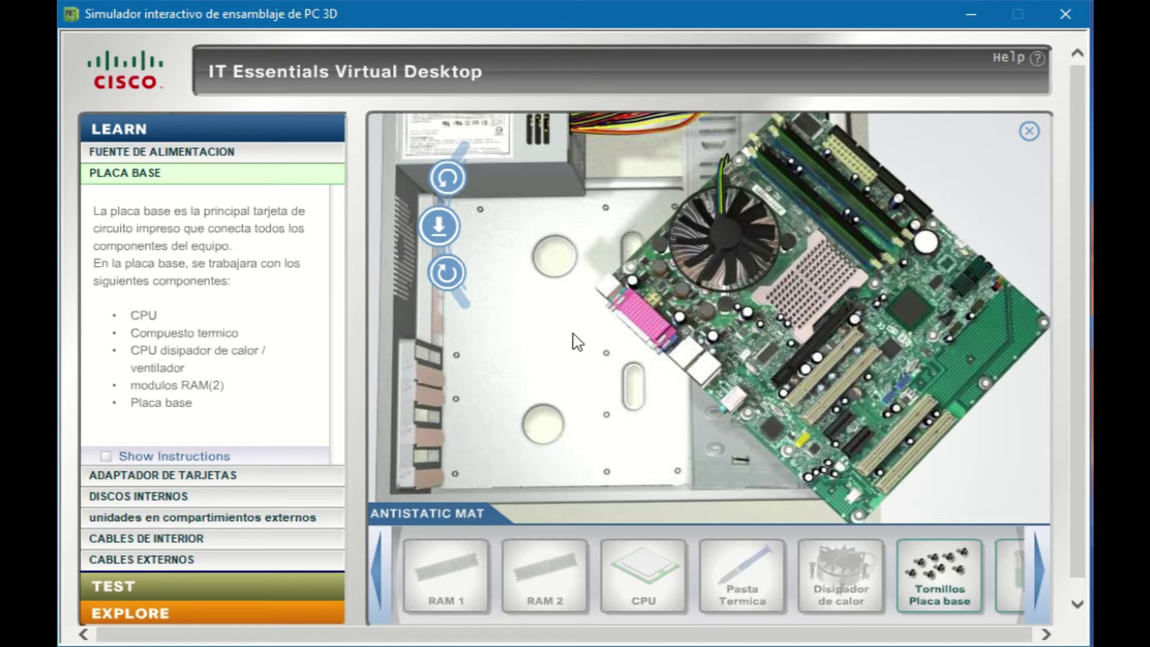
{"action": "left_click", "coordinate": [447, 279]}
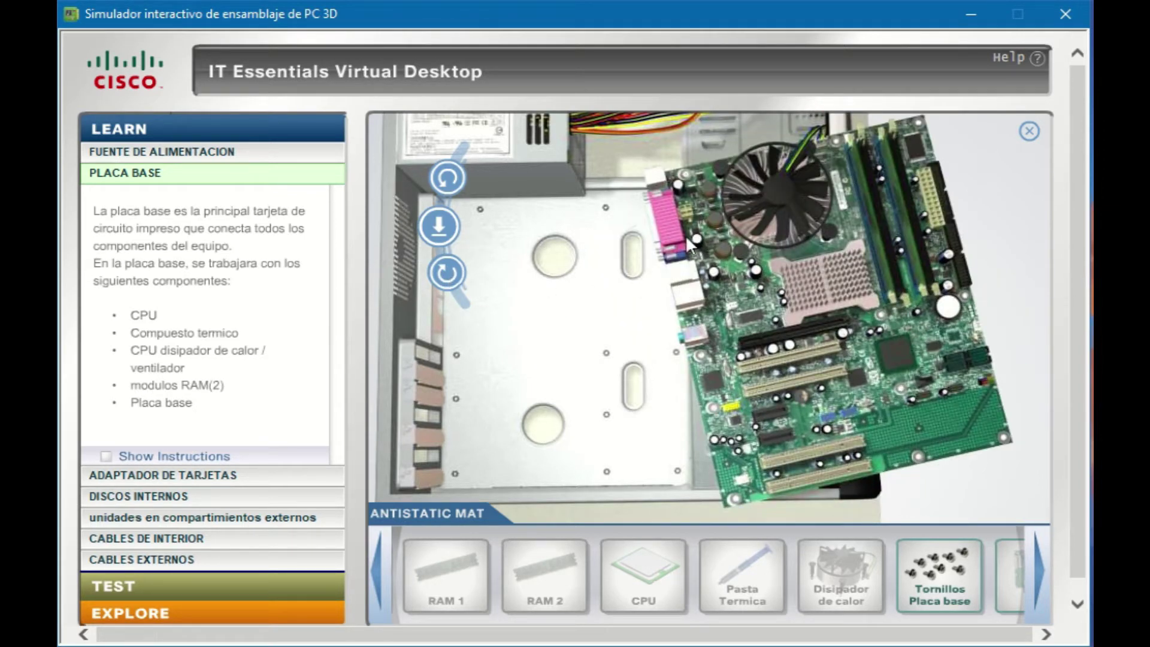
{"action": "left_click", "coordinate": [440, 226]}
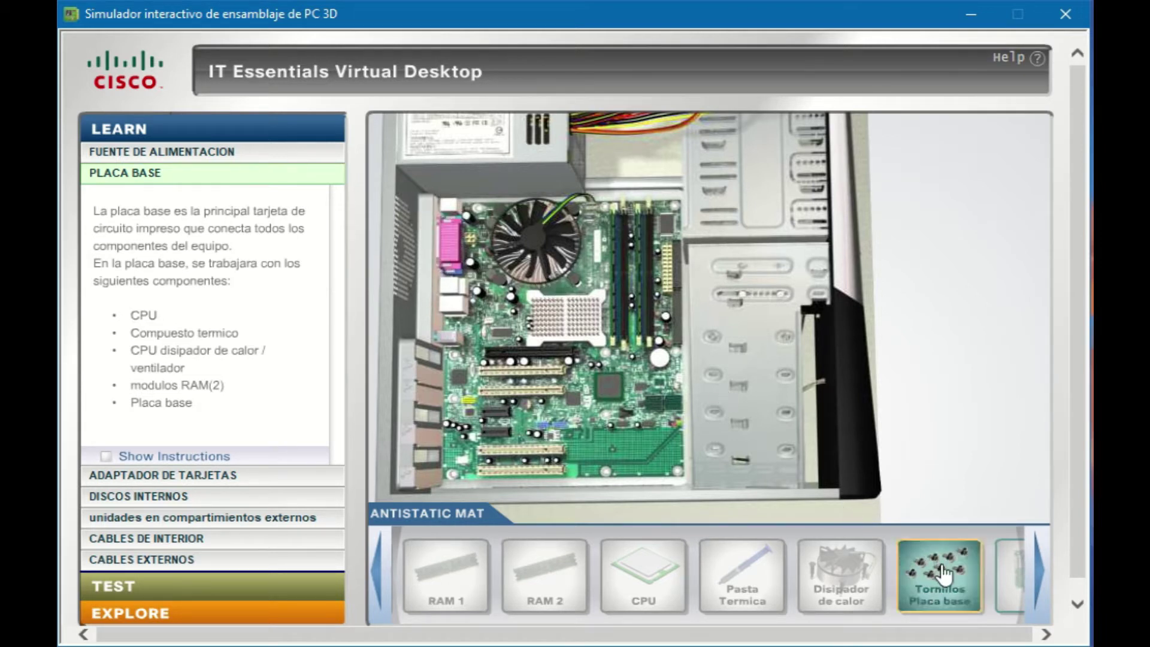
{"action": "left_click_drag", "start_coordinate": [942, 573], "coordinate": [505, 236]}
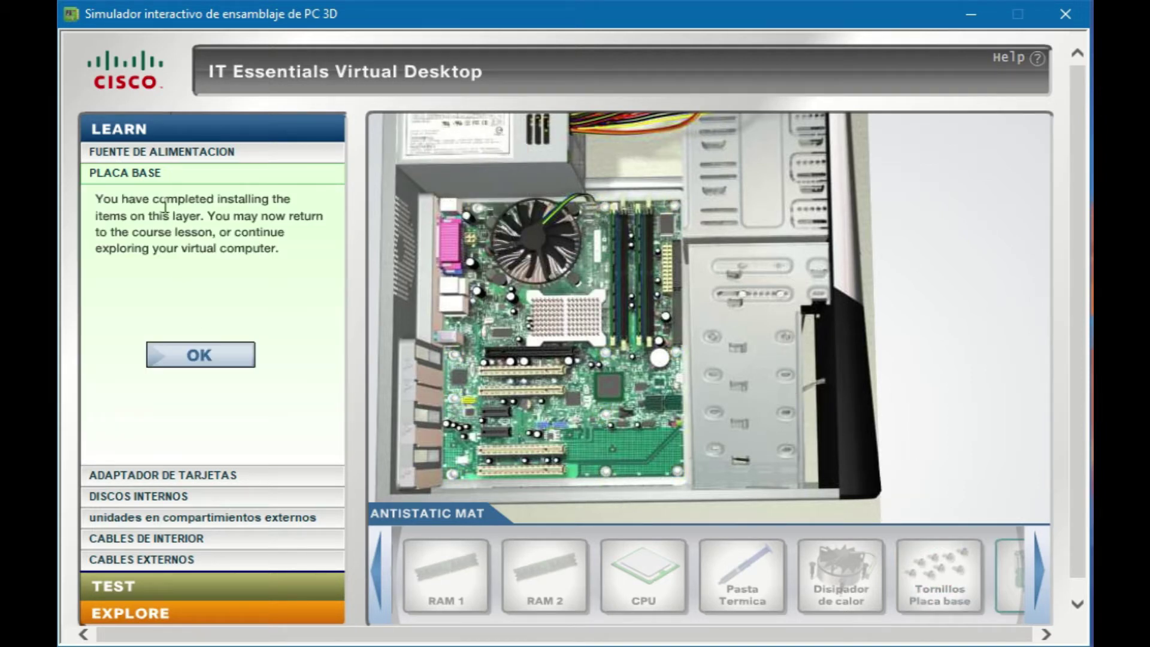
{"action": "left_click", "coordinate": [227, 361]}
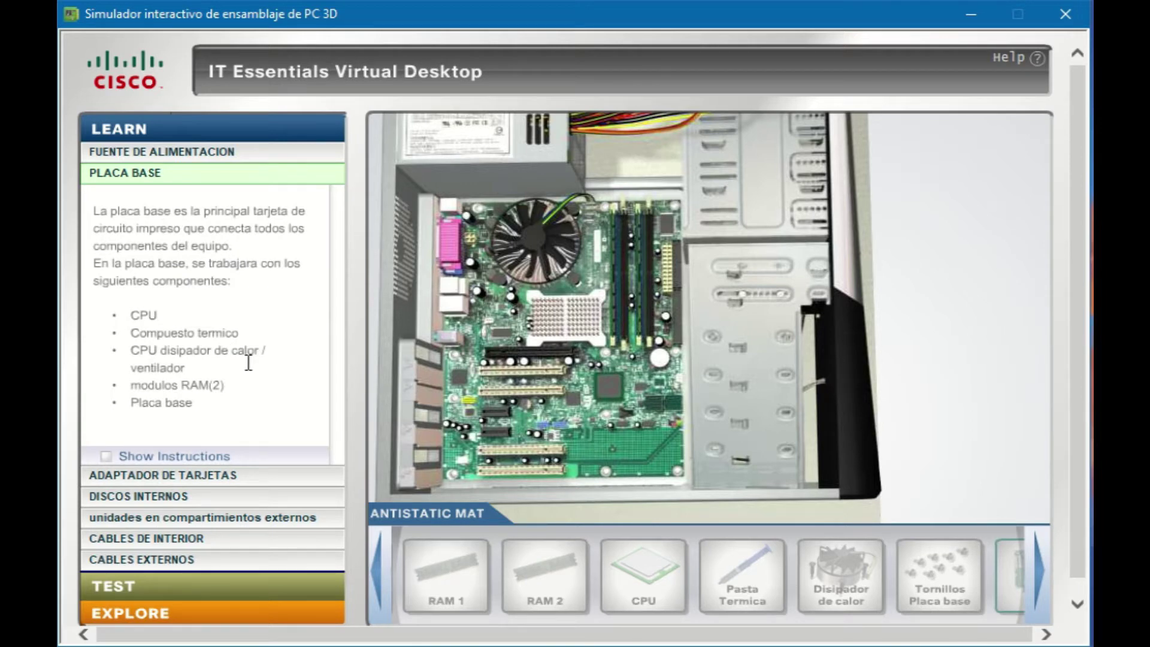
In the adapter cards layer (Adaptador de tarjetas), install the NIC and the Wi-Fi NIC in their slots, fastening each with its screw
{"action": "left_click", "coordinate": [204, 476]}
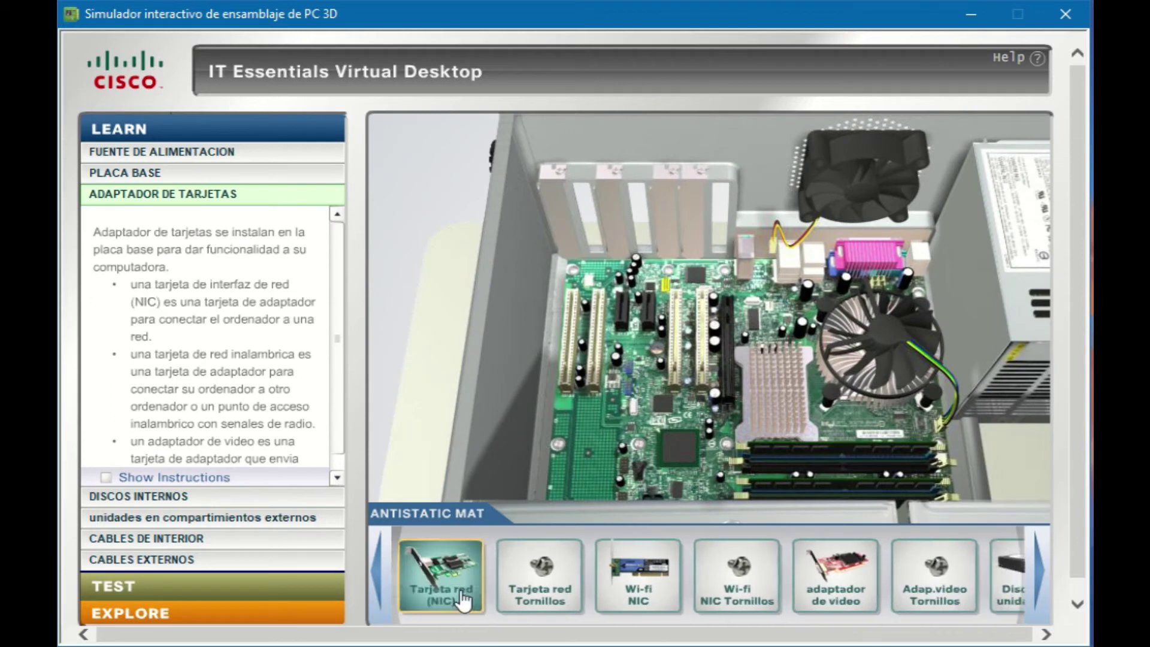
{"action": "left_click_drag", "start_coordinate": [440, 572], "coordinate": [603, 304]}
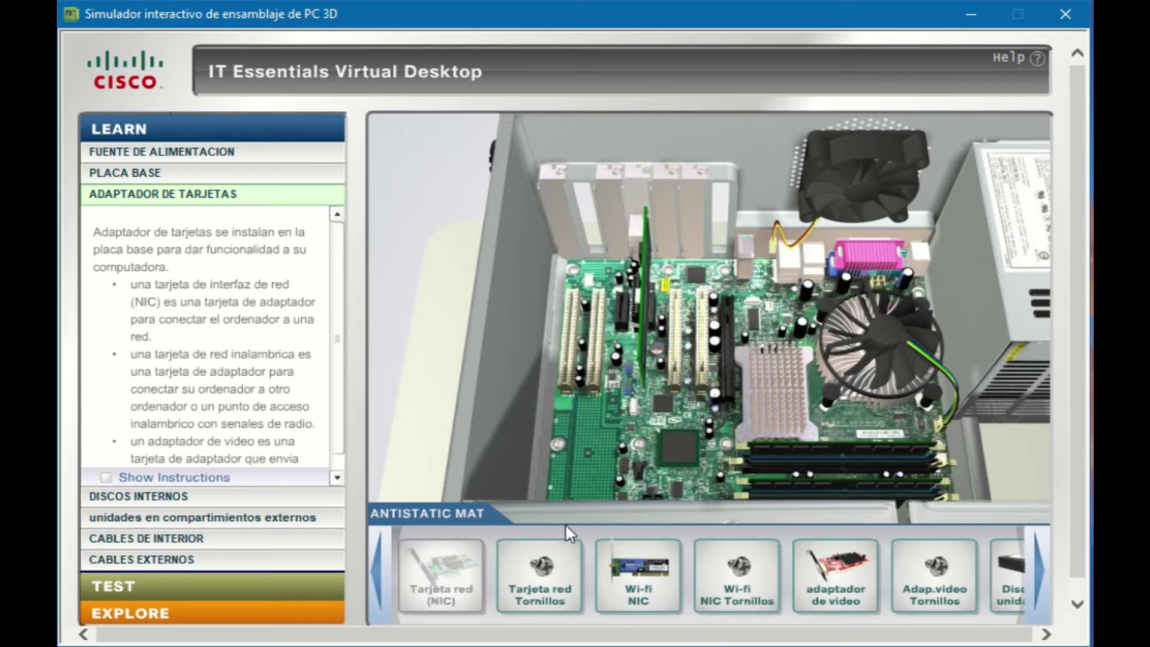
{"action": "left_click_drag", "start_coordinate": [539, 569], "coordinate": [658, 182]}
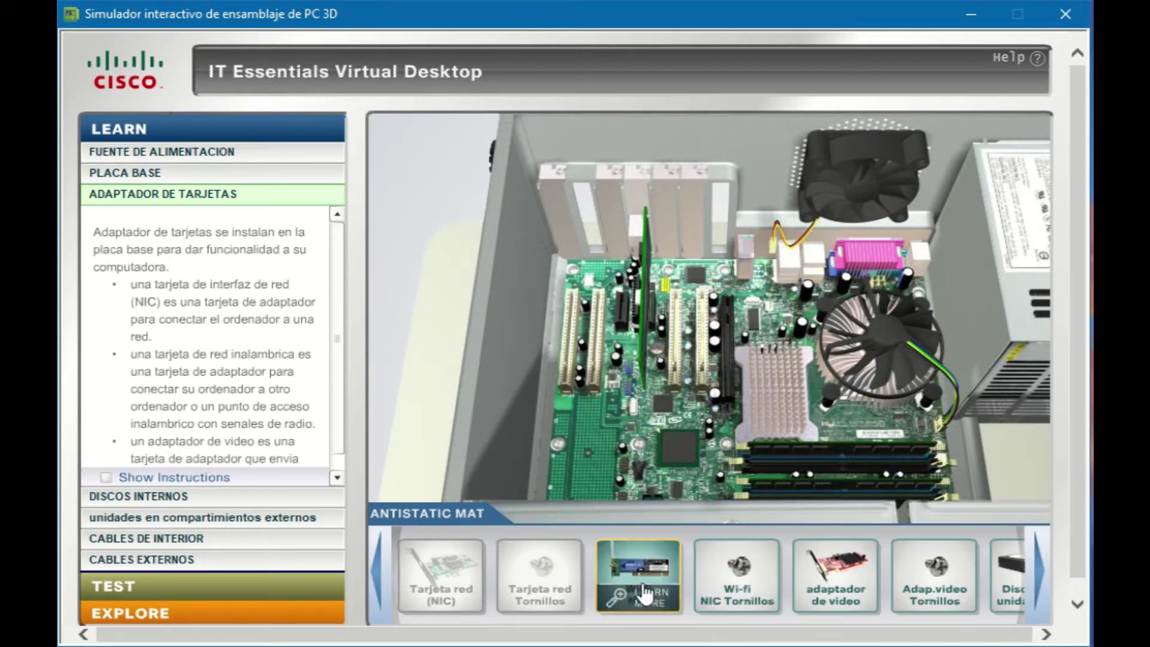
{"action": "left_click_drag", "start_coordinate": [659, 572], "coordinate": [642, 239]}
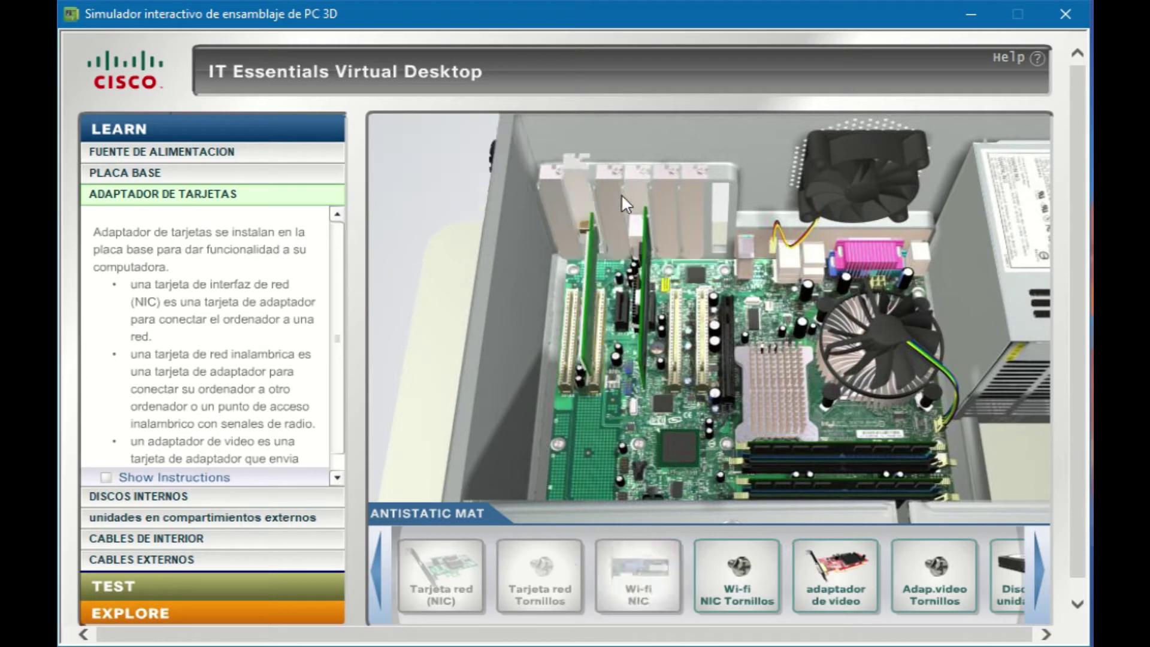
{"action": "left_click_drag", "start_coordinate": [737, 566], "coordinate": [609, 183]}
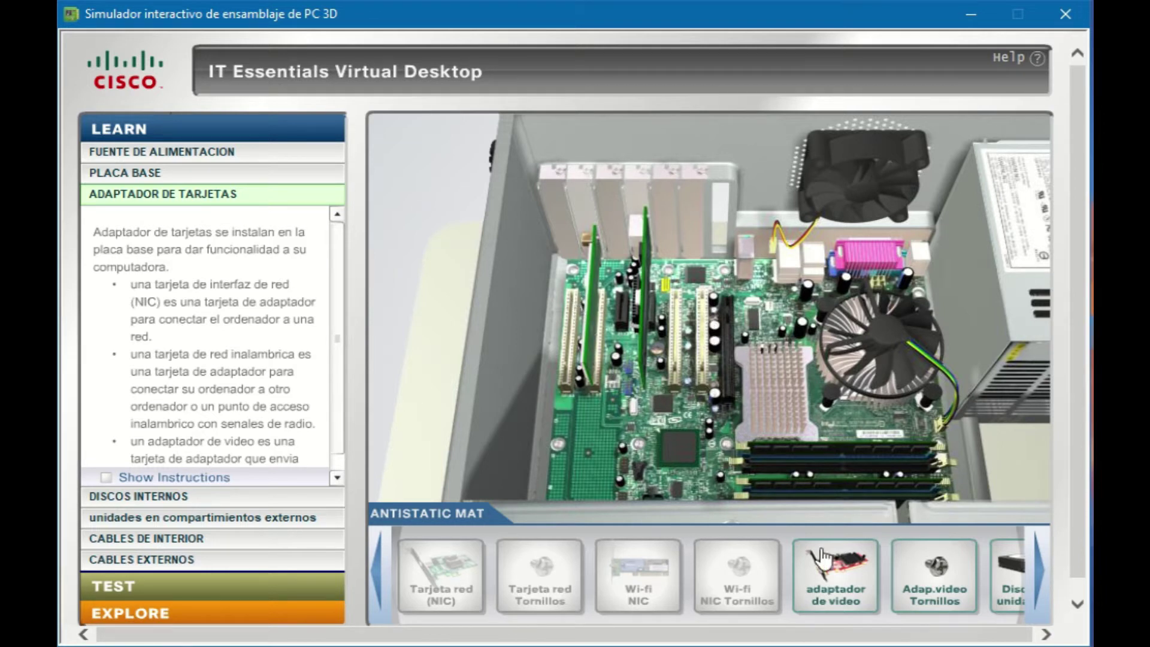
Install the video adapter in the black expansion slot, fasten it with its screw and acknowledge the completed layer
{"action": "left_click_drag", "start_coordinate": [823, 560], "coordinate": [724, 233]}
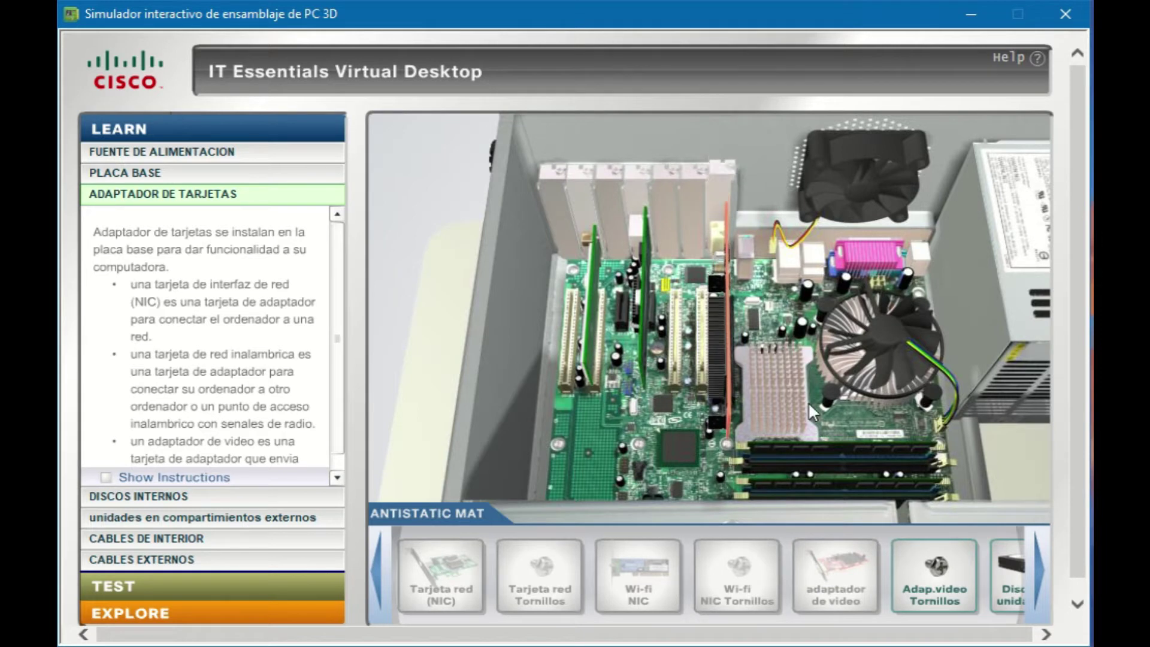
{"action": "left_click_drag", "start_coordinate": [934, 565], "coordinate": [742, 197]}
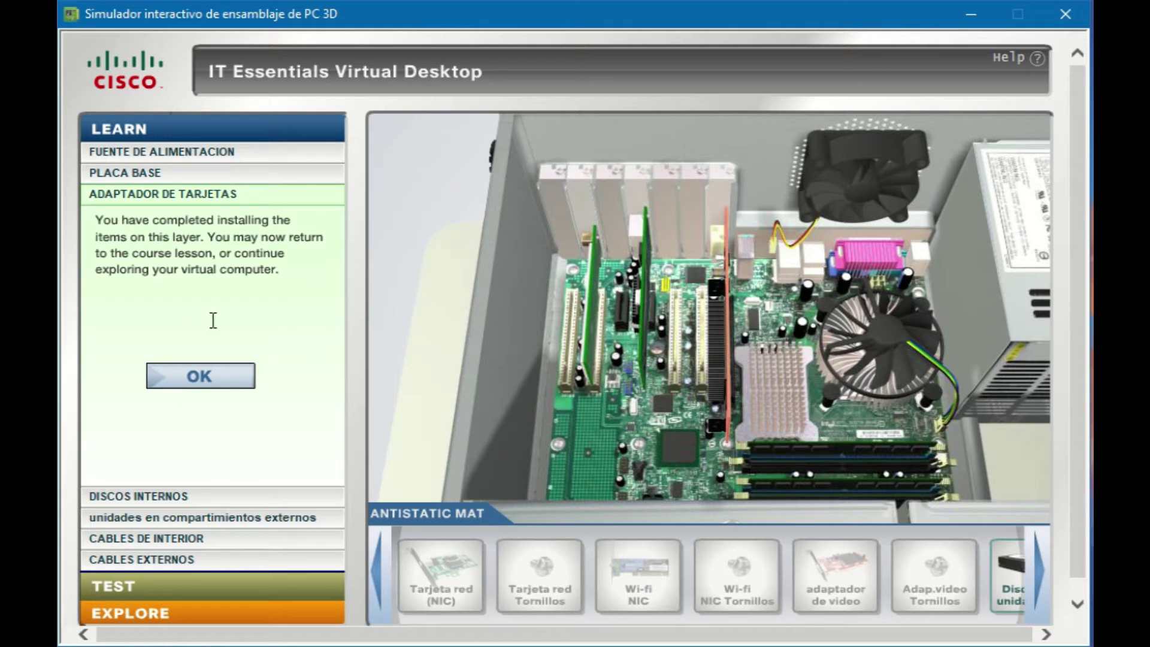
{"action": "left_click", "coordinate": [200, 384]}
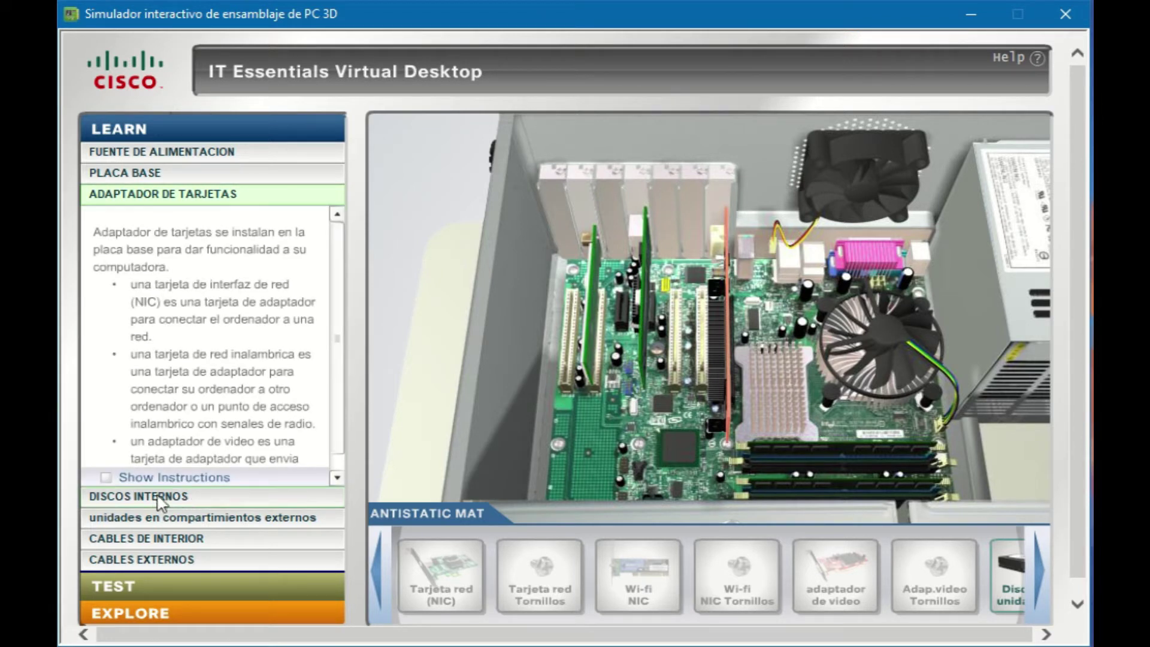
In the internal drives layer (Discos internos), level the hard drive, install it in its bay with its screws, and acknowledge the completed layer
{"action": "left_click", "coordinate": [158, 497]}
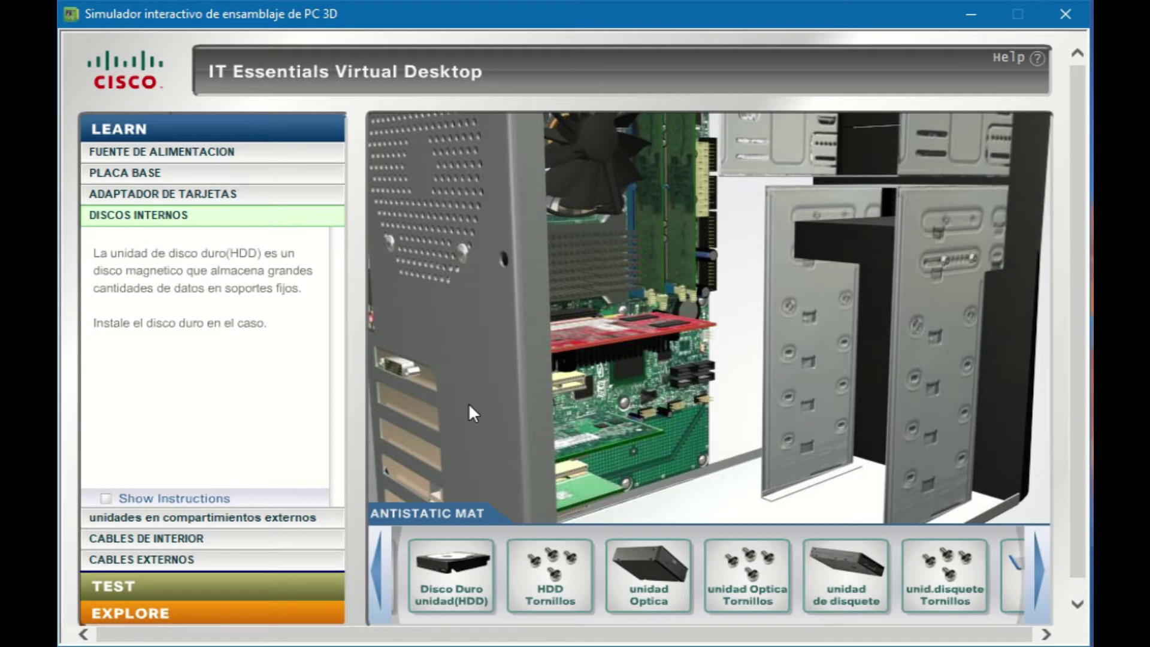
{"action": "left_click_drag", "start_coordinate": [504, 574], "coordinate": [807, 299]}
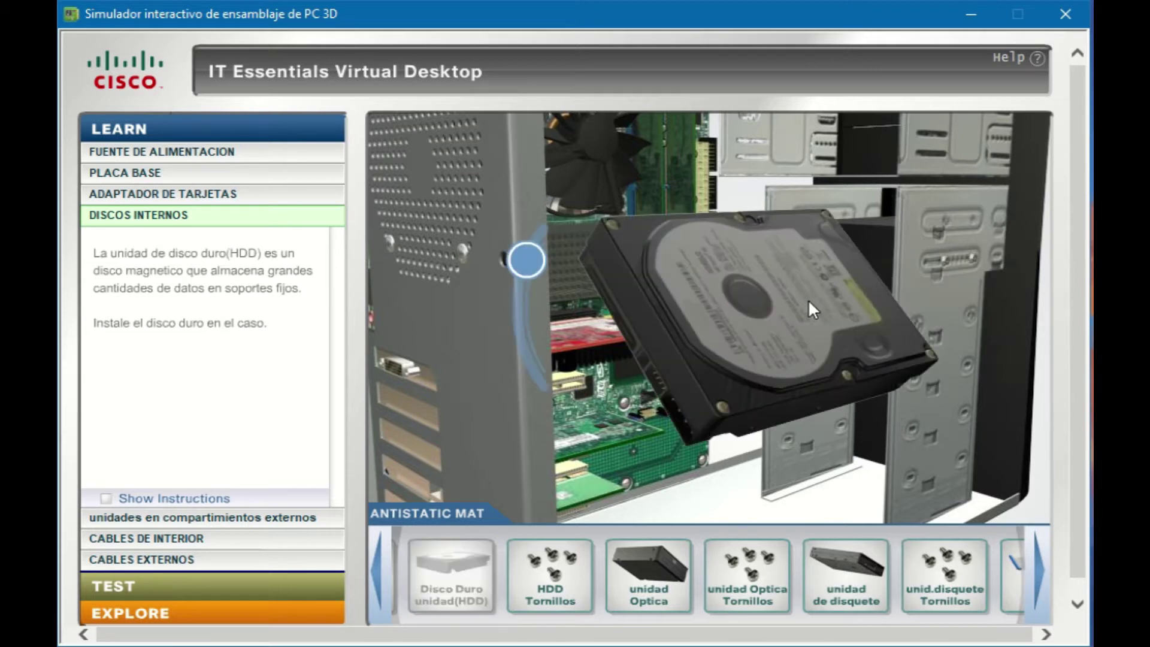
{"action": "left_click", "coordinate": [527, 262]}
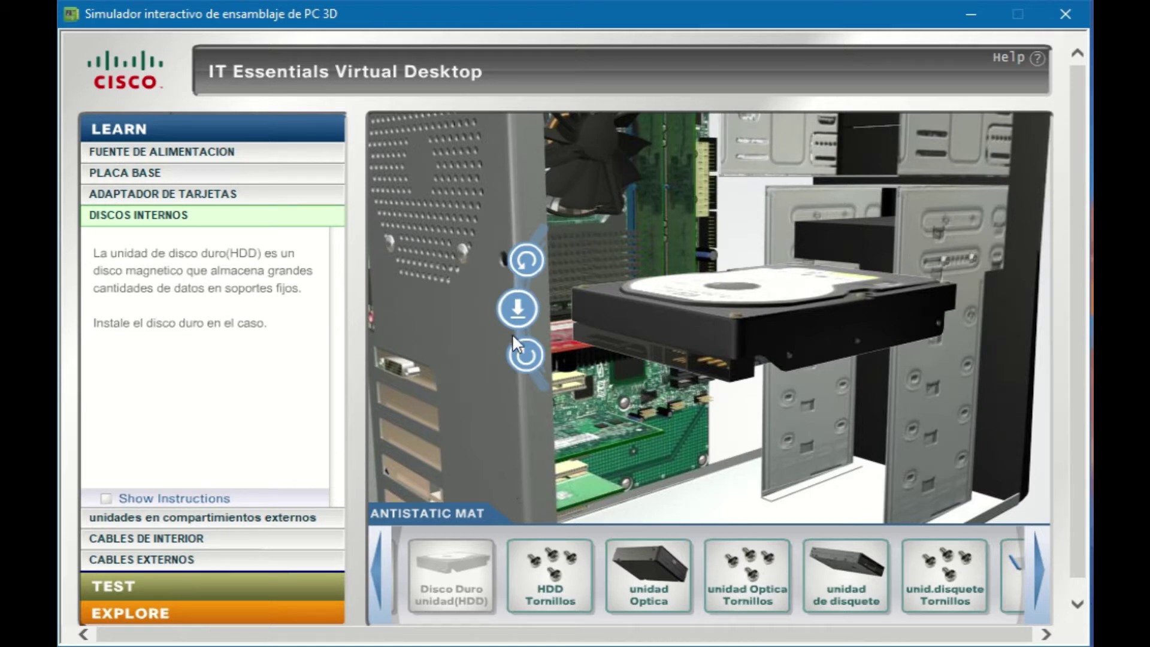
{"action": "left_click", "coordinate": [518, 307]}
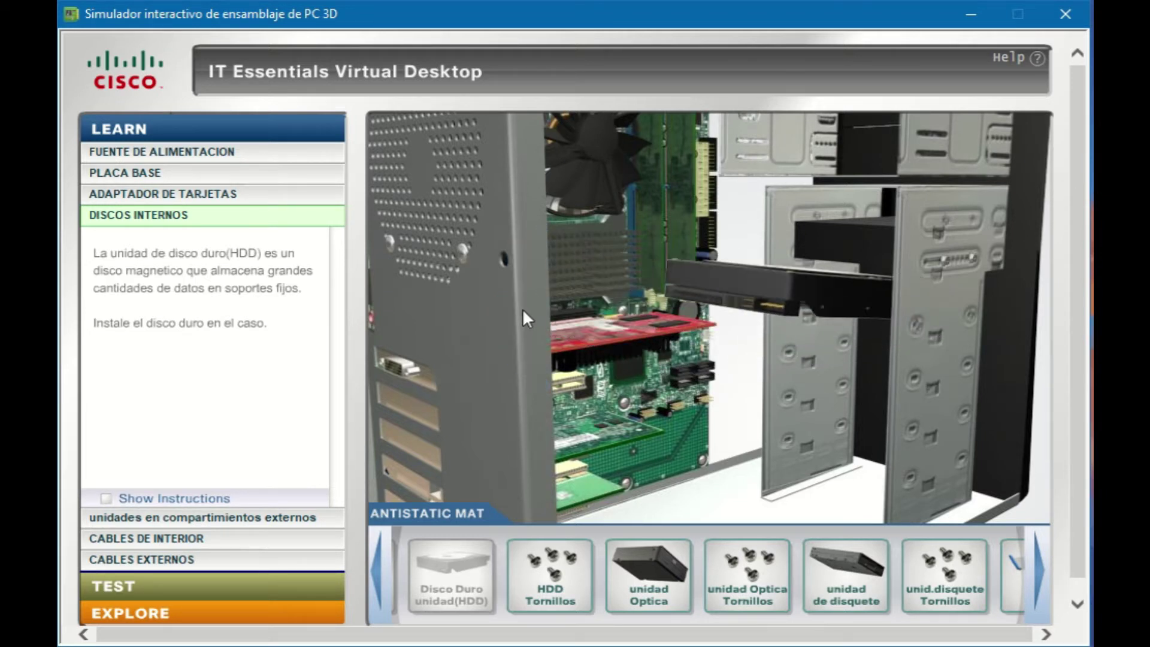
{"action": "left_click_drag", "start_coordinate": [534, 547], "coordinate": [945, 353]}
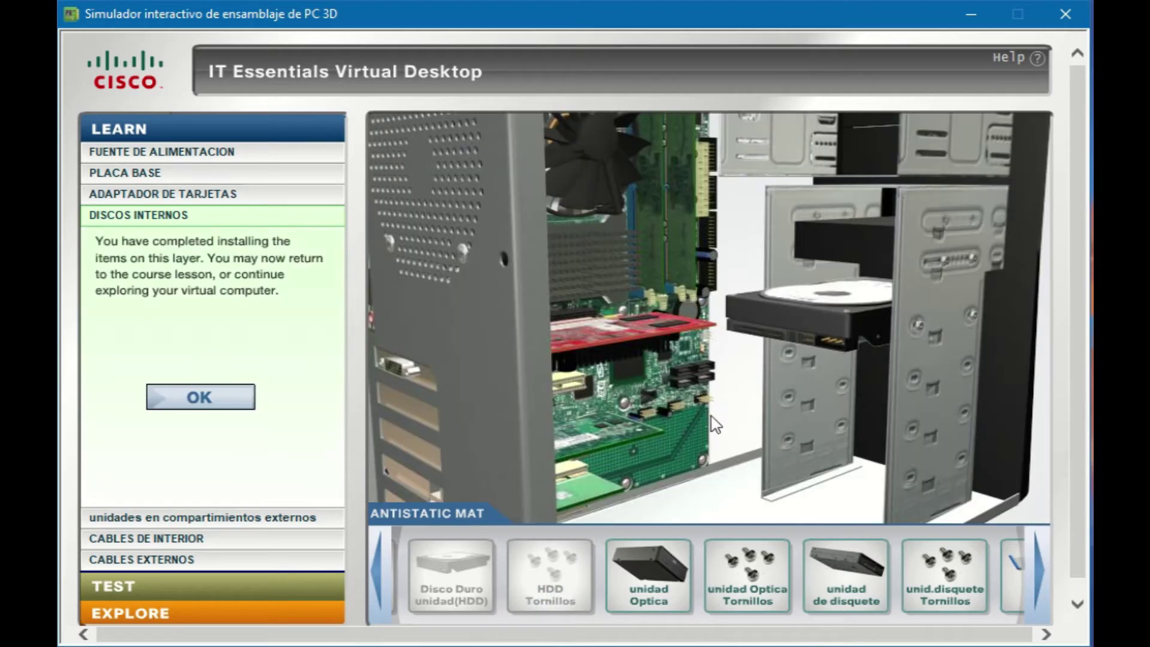
{"action": "left_click_drag", "start_coordinate": [659, 578], "coordinate": [720, 433]}
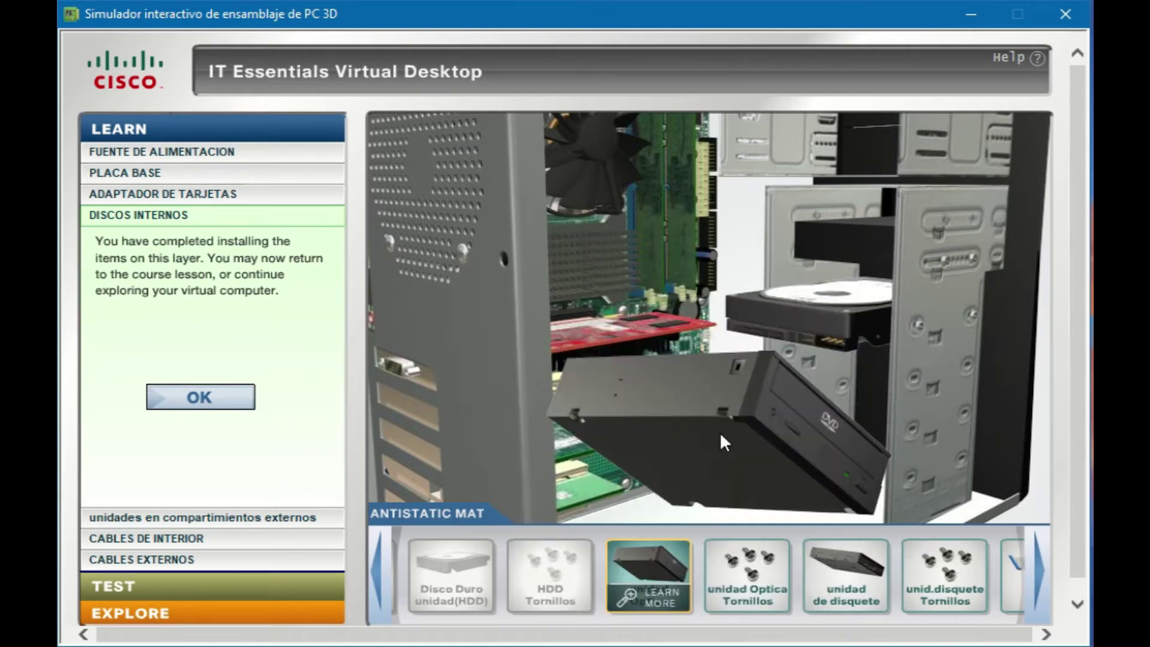
{"action": "left_click", "coordinate": [219, 407]}
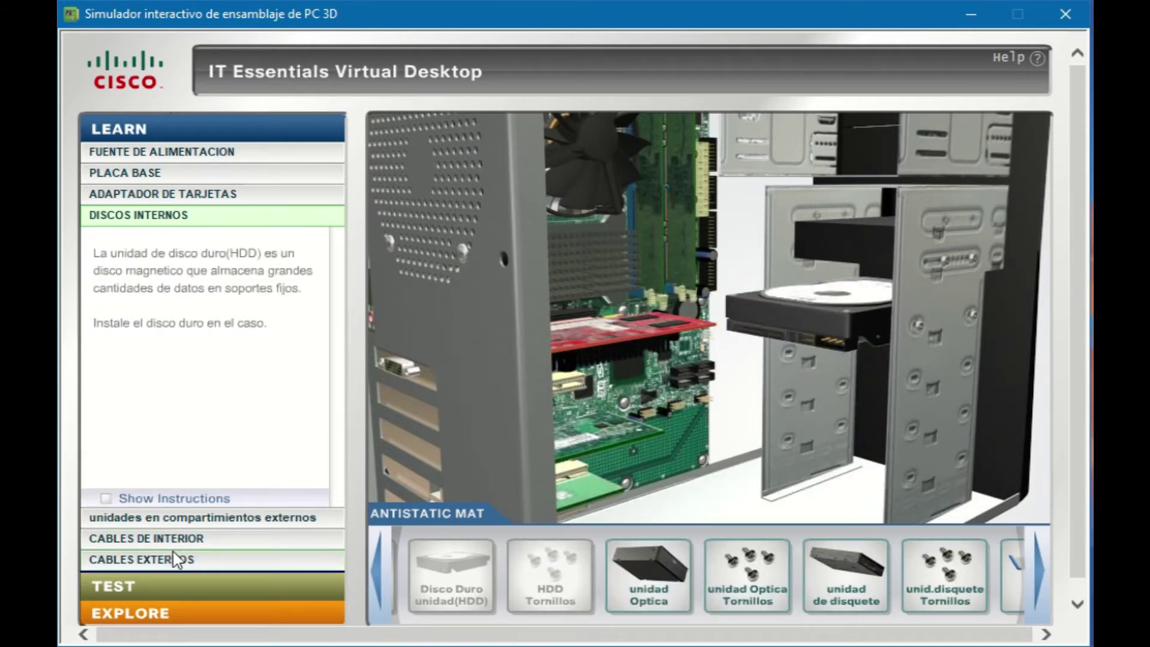
In the external bay drives layer, rotate the optical drive upright, slide it into the uppermost bay and fasten it with its screws
{"action": "left_click", "coordinate": [175, 519]}
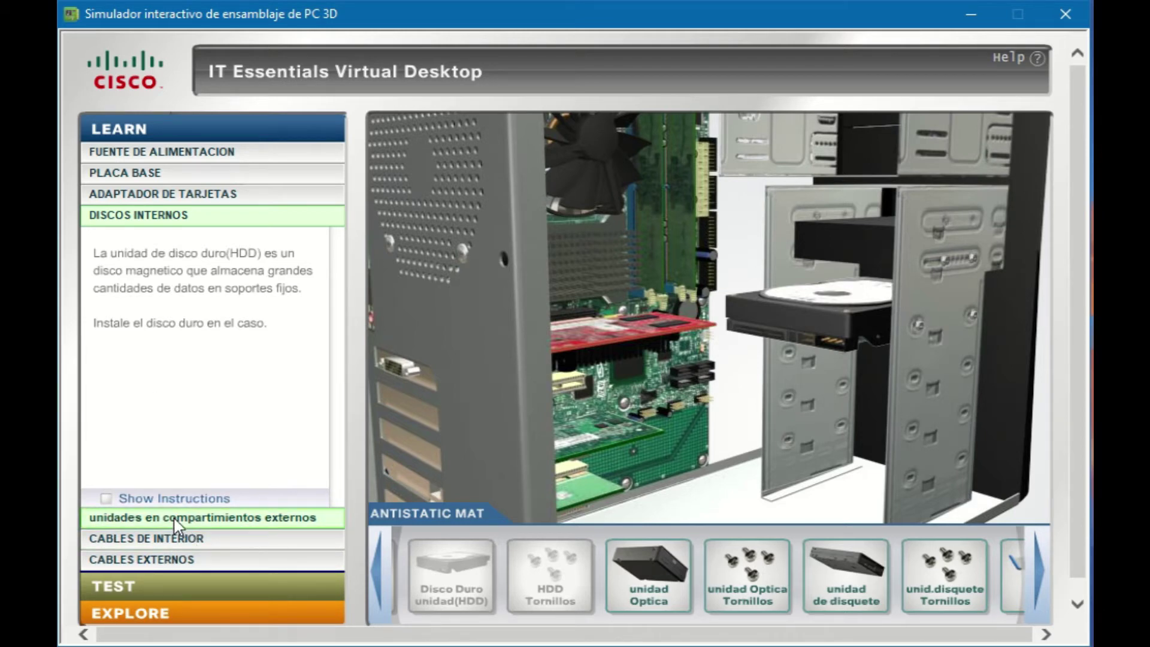
{"action": "left_click_drag", "start_coordinate": [438, 563], "coordinate": [723, 168]}
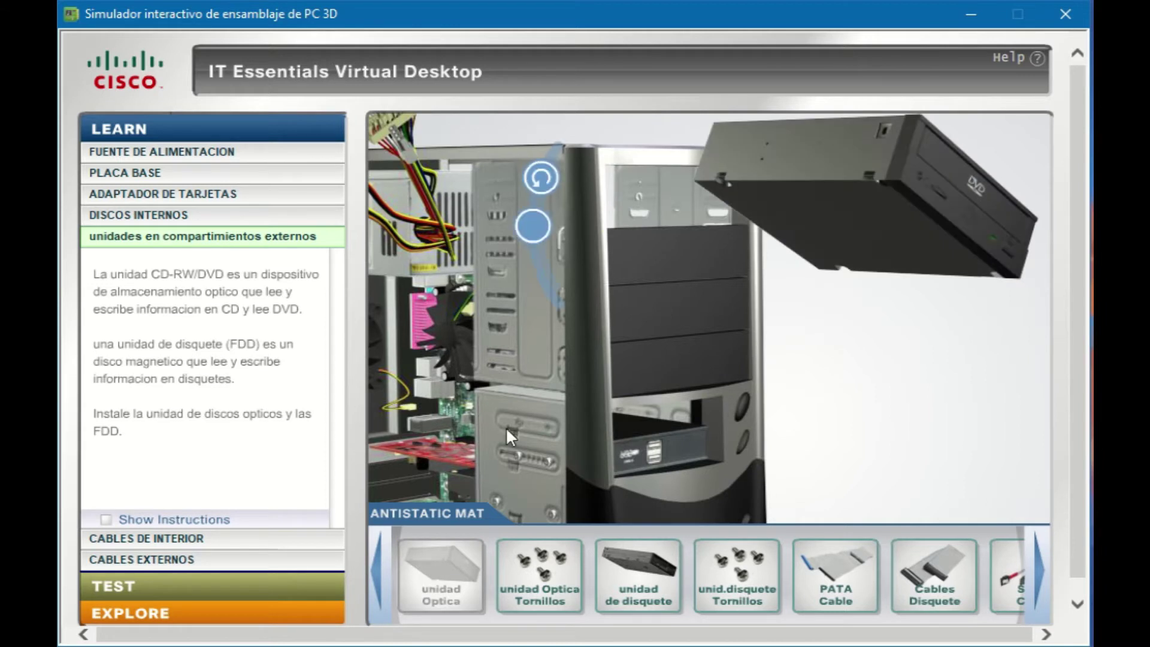
{"action": "left_click", "coordinate": [535, 274]}
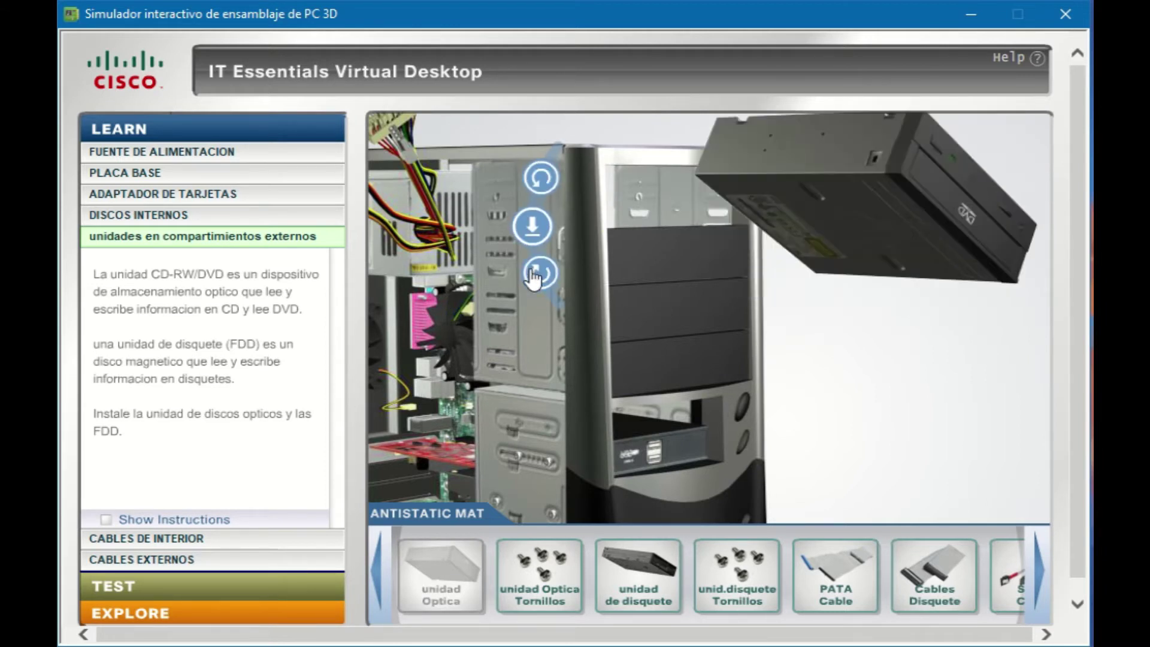
{"action": "left_click", "coordinate": [535, 274]}
{"action": "left_click", "coordinate": [532, 226]}
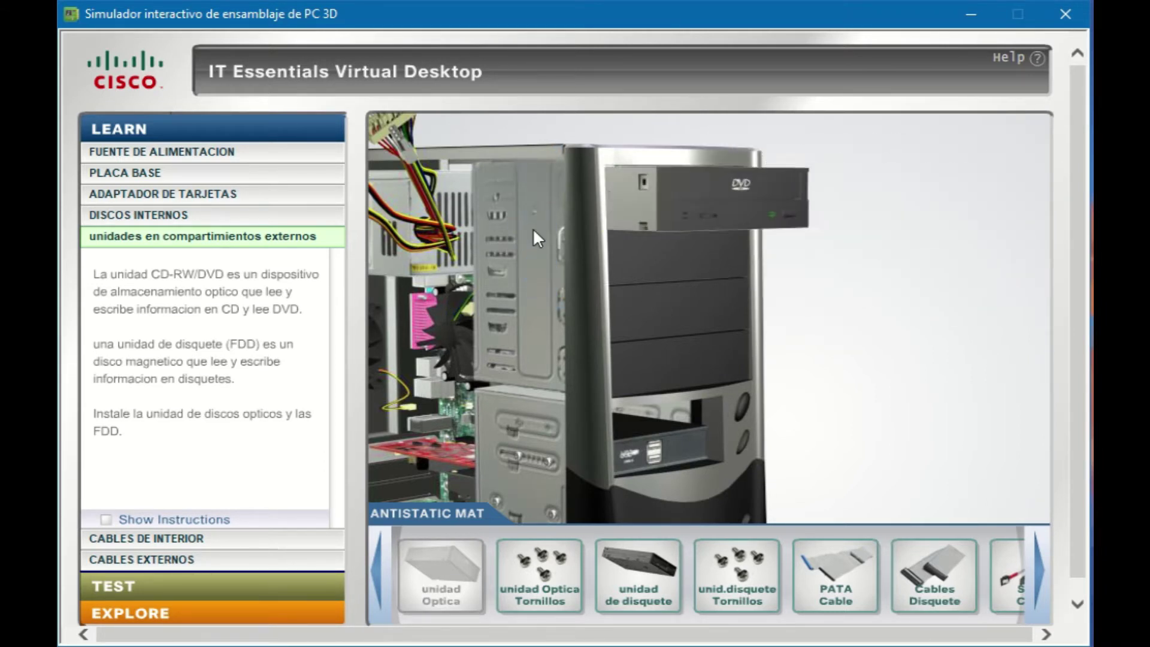
{"action": "left_click_drag", "start_coordinate": [540, 572], "coordinate": [516, 211]}
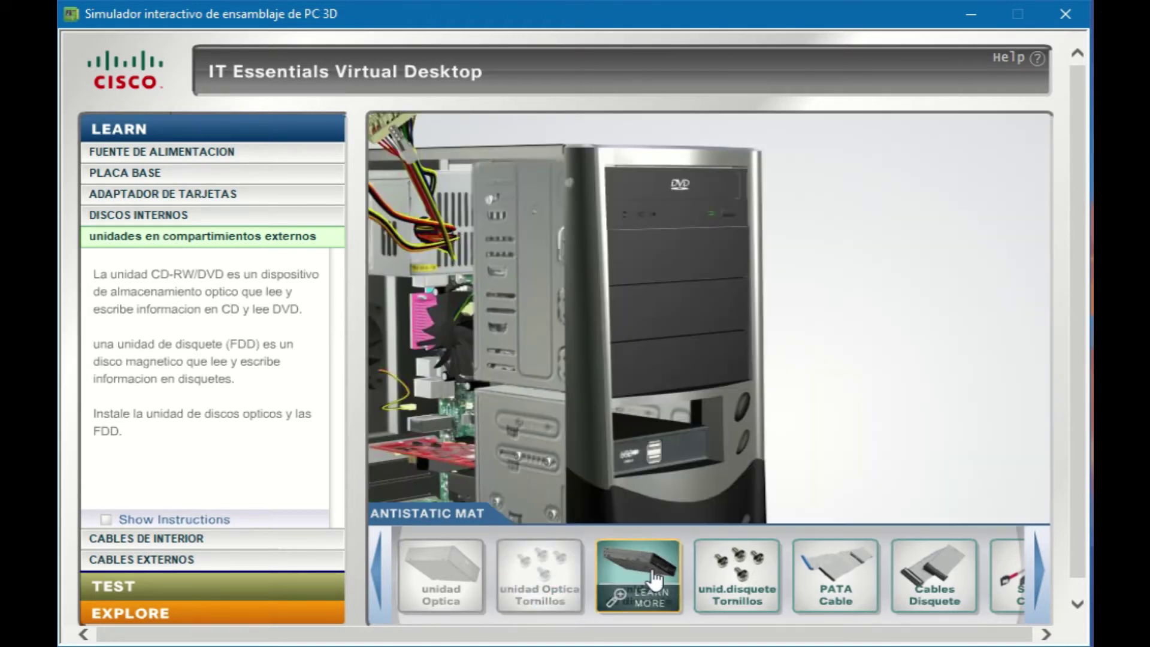
Install the floppy drive in the lower external bay, fasten it with its screws and acknowledge the completed layer
{"action": "left_click_drag", "start_coordinate": [638, 569], "coordinate": [708, 418]}
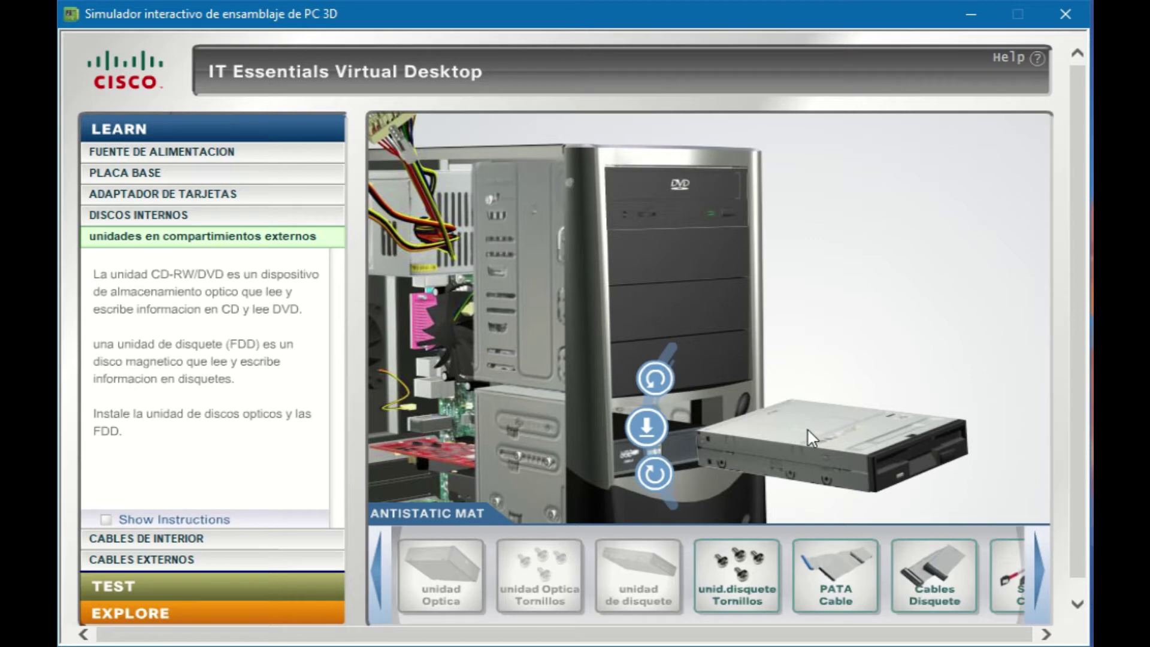
{"action": "left_click", "coordinate": [645, 427]}
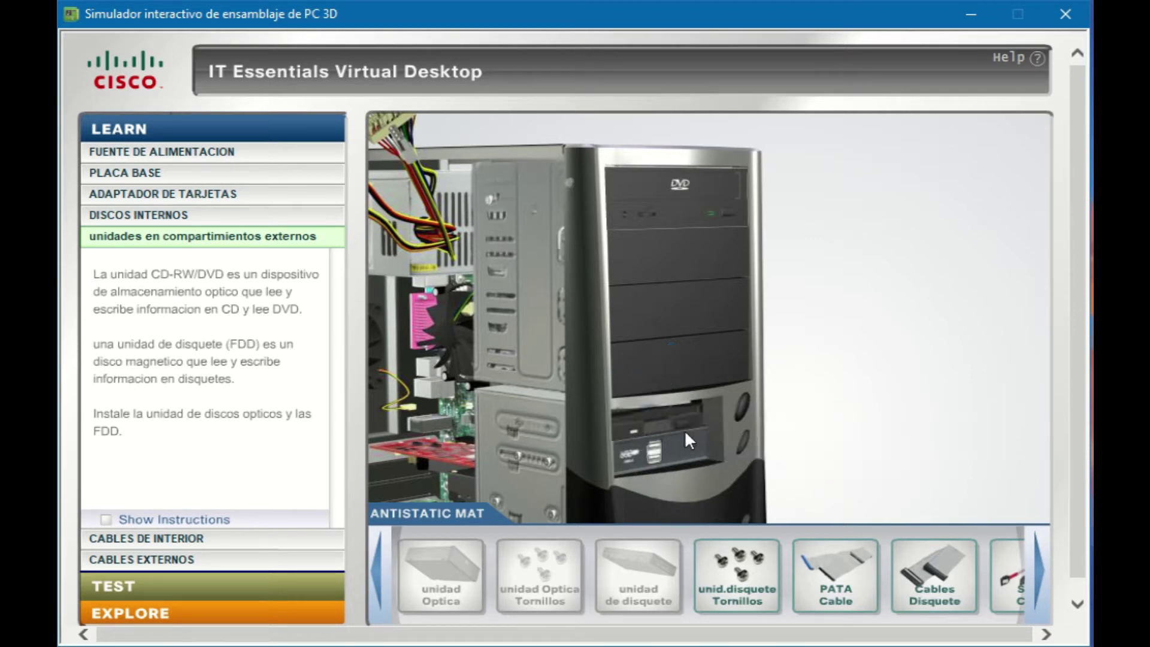
{"action": "left_click_drag", "start_coordinate": [737, 556], "coordinate": [569, 444]}
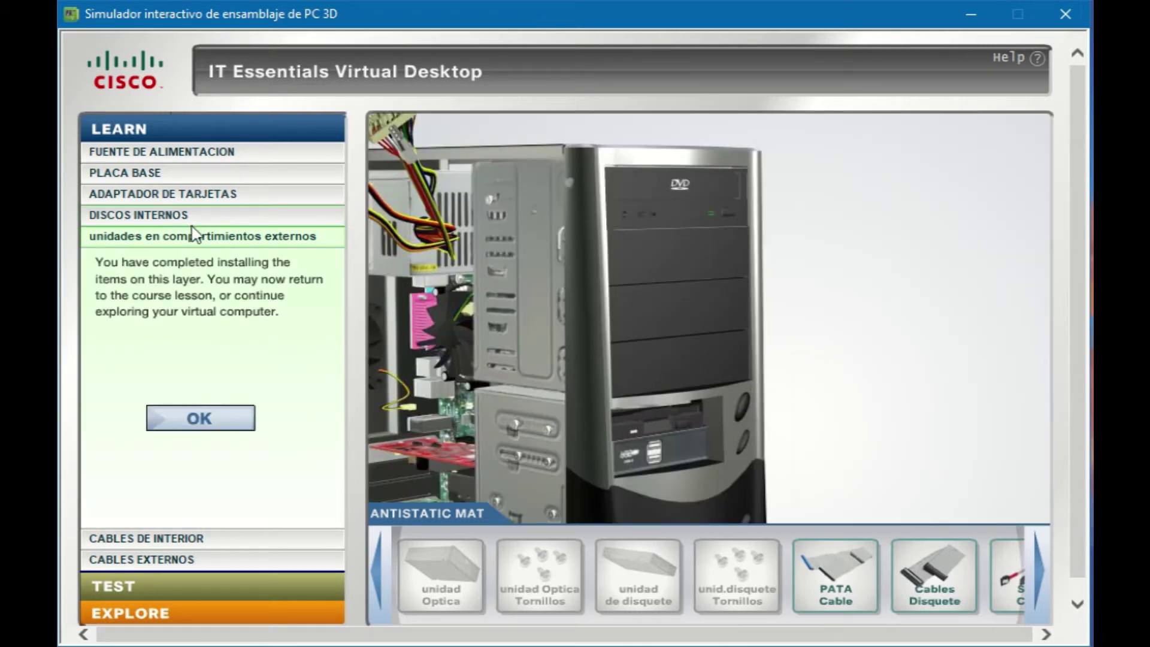
{"action": "left_click", "coordinate": [204, 415]}
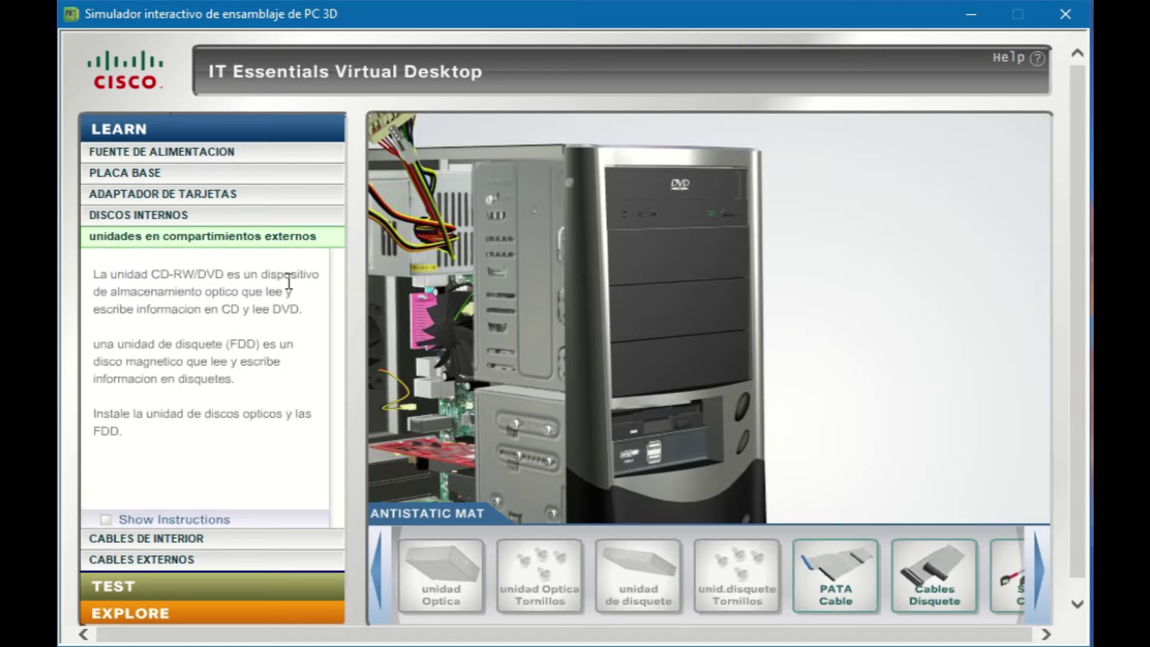
In the internal cables layer (Cables de interior), align the PATA cable's blue connector with pin 1 and plug it into the motherboard
{"action": "left_click", "coordinate": [179, 538]}
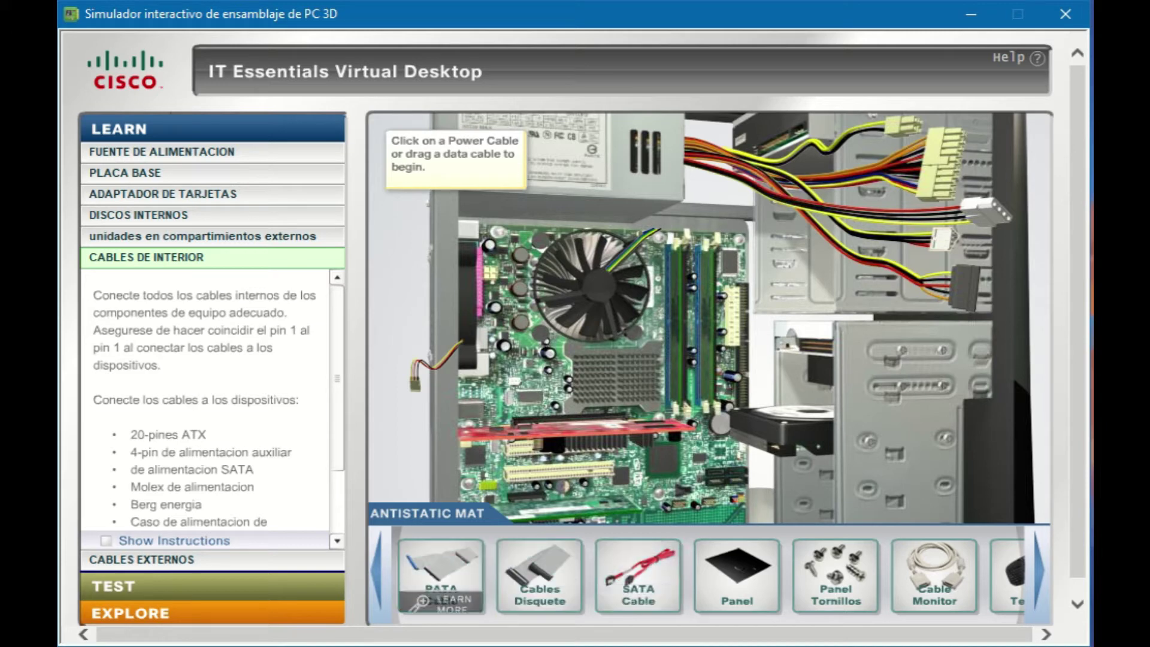
{"action": "left_click_drag", "start_coordinate": [455, 588], "coordinate": [800, 326]}
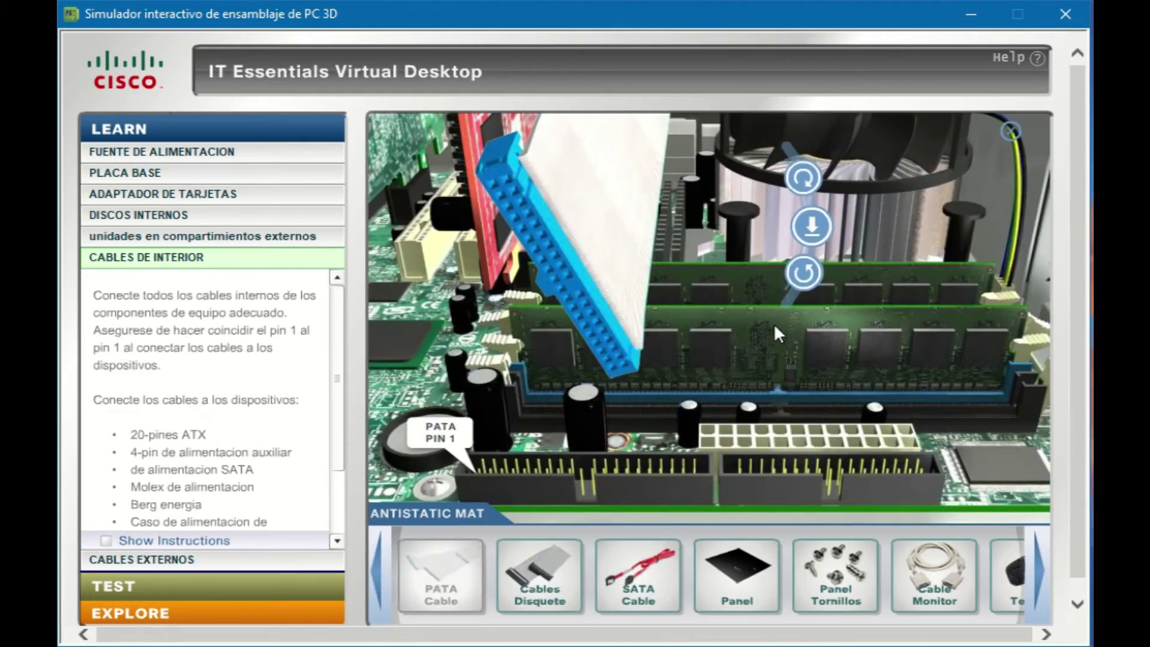
{"action": "left_click", "coordinate": [804, 179]}
{"action": "left_click", "coordinate": [804, 180]}
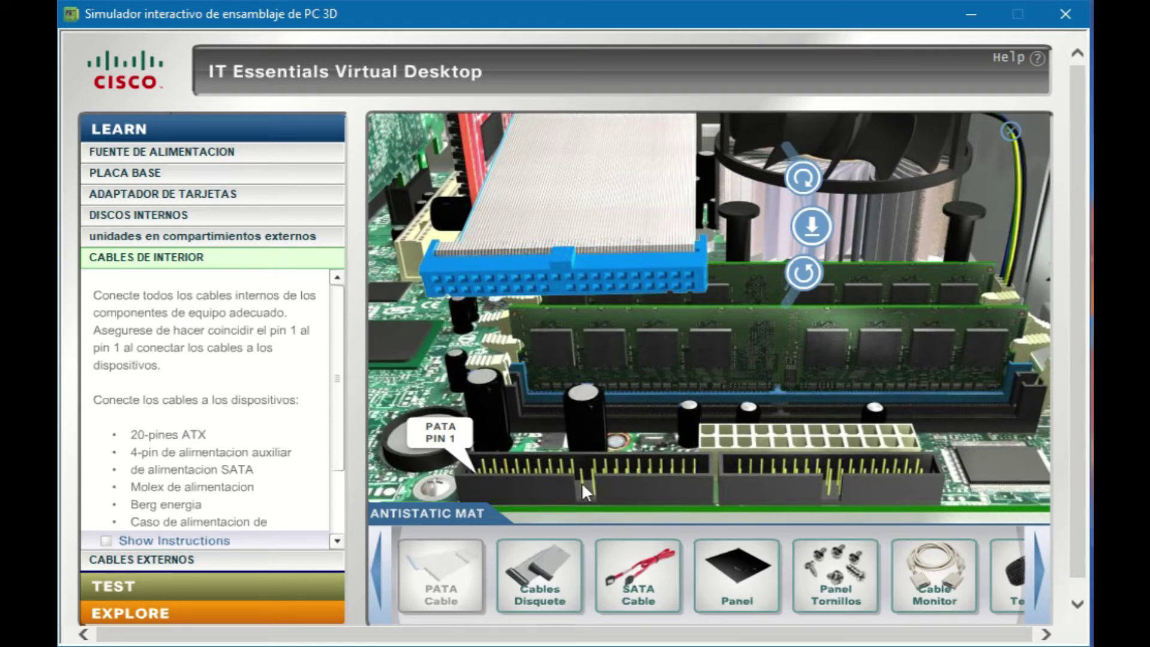
{"action": "left_click", "coordinate": [812, 227]}
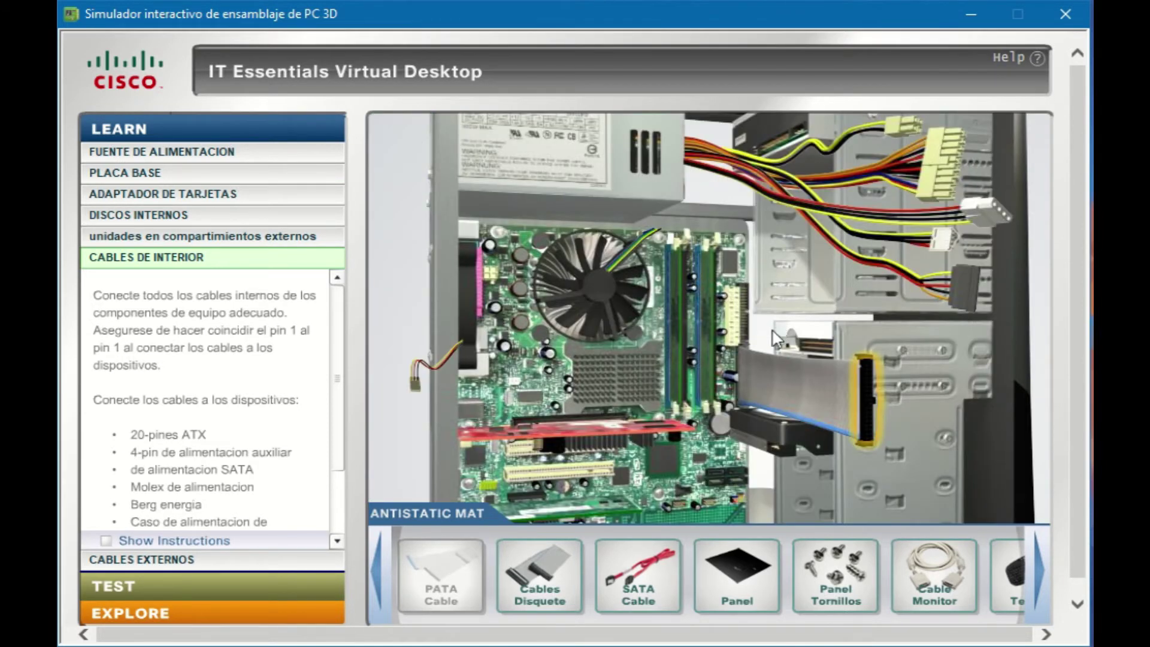
Rotate the free end of the PATA cable into alignment and plug it into the back of the optical drive
{"action": "left_click", "coordinate": [873, 401]}
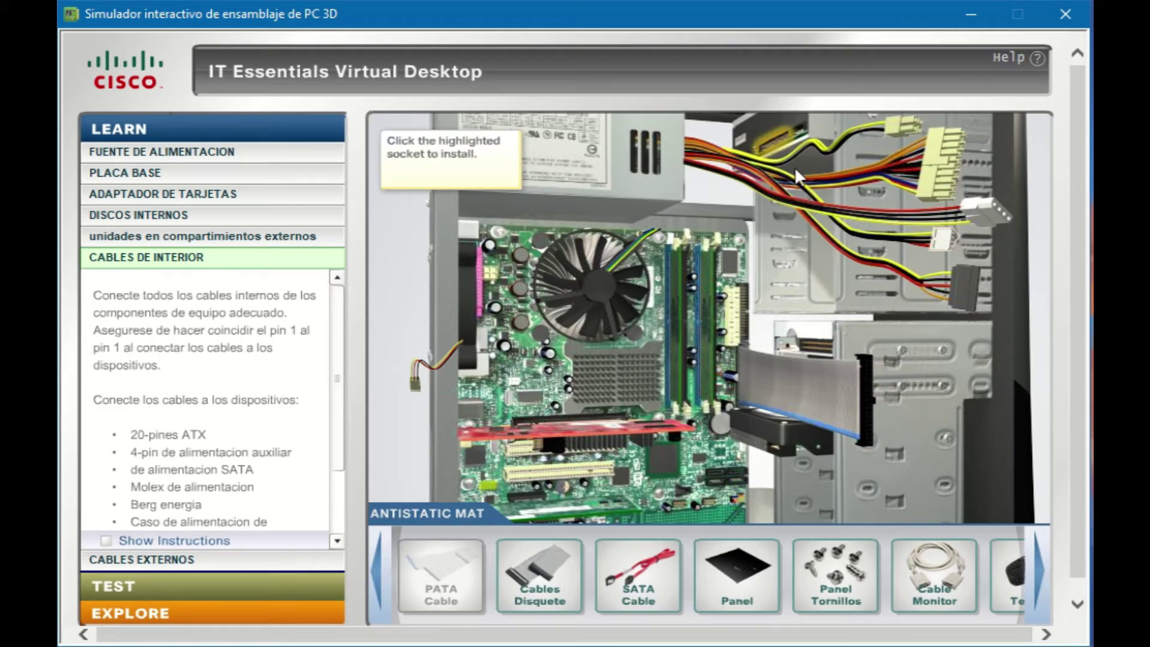
{"action": "left_click", "coordinate": [779, 139]}
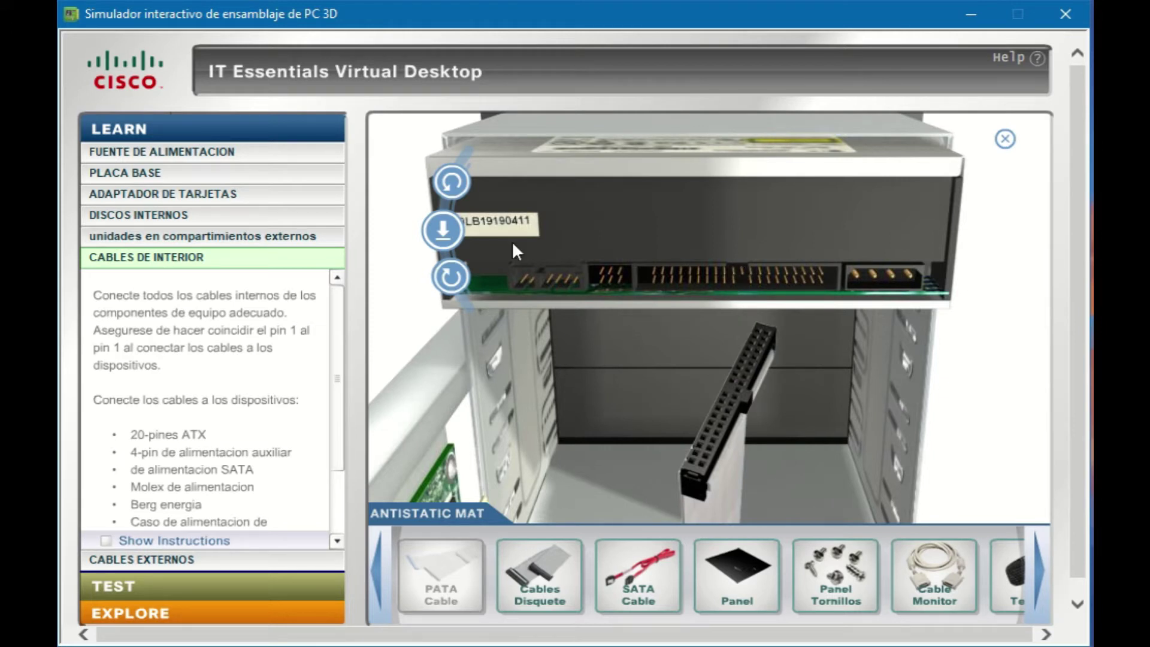
{"action": "left_click", "coordinate": [452, 182]}
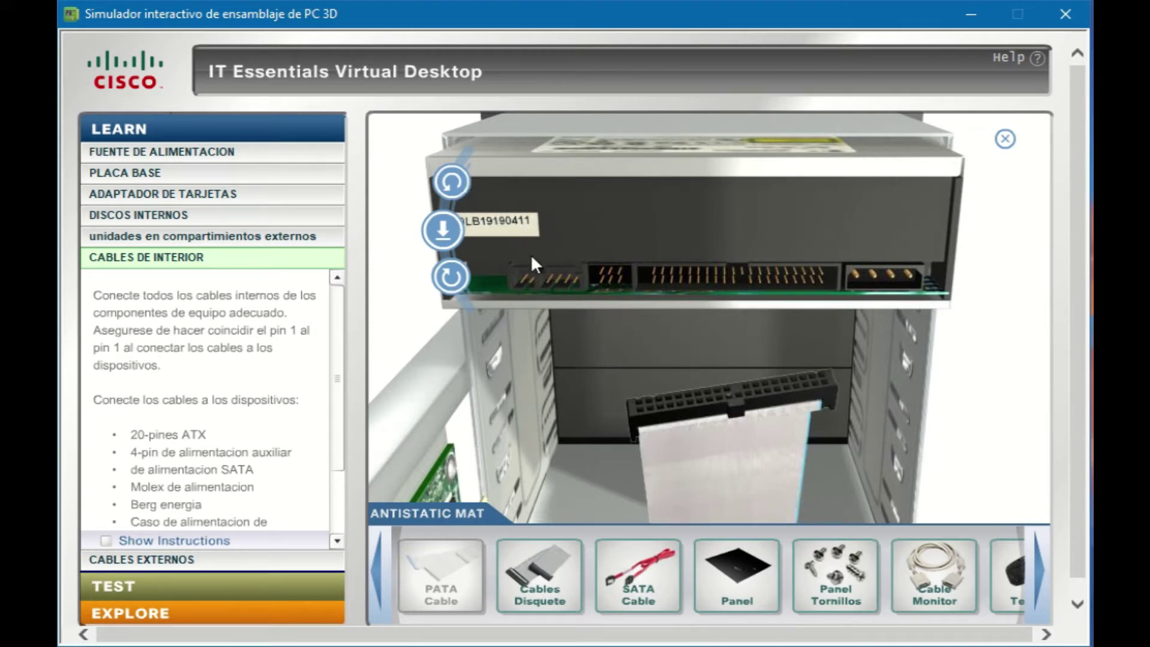
{"action": "left_click", "coordinate": [446, 228]}
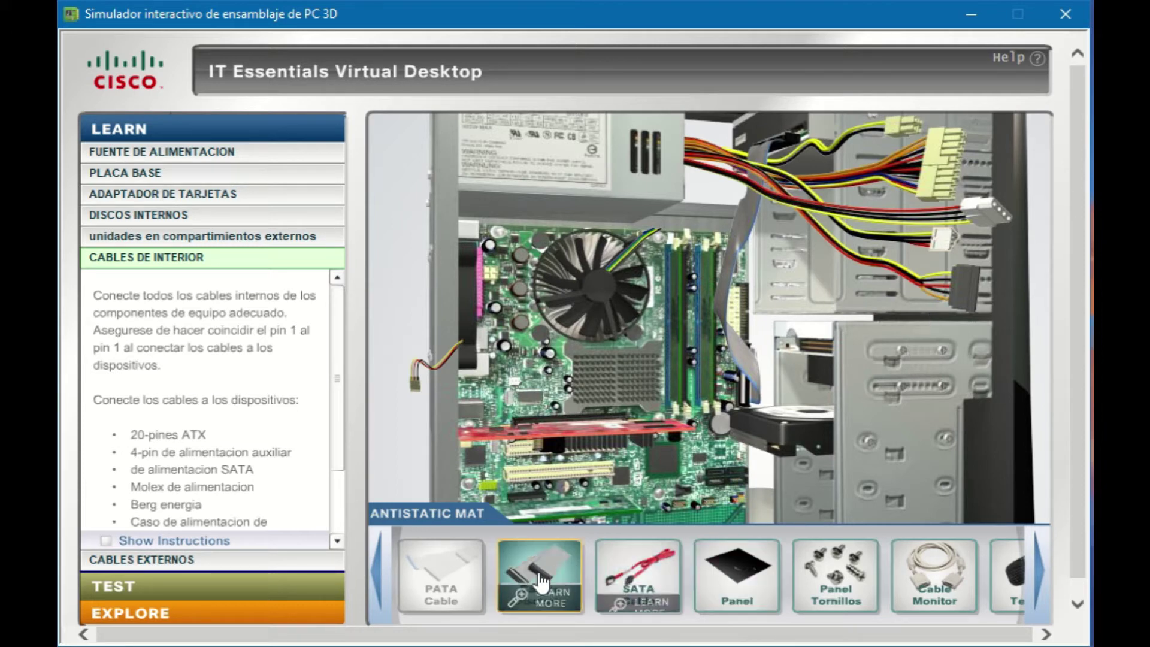
Rotate the floppy cable's connector to match pin 1 and plug it into the motherboard's floppy header
{"action": "left_click_drag", "start_coordinate": [547, 563], "coordinate": [789, 277]}
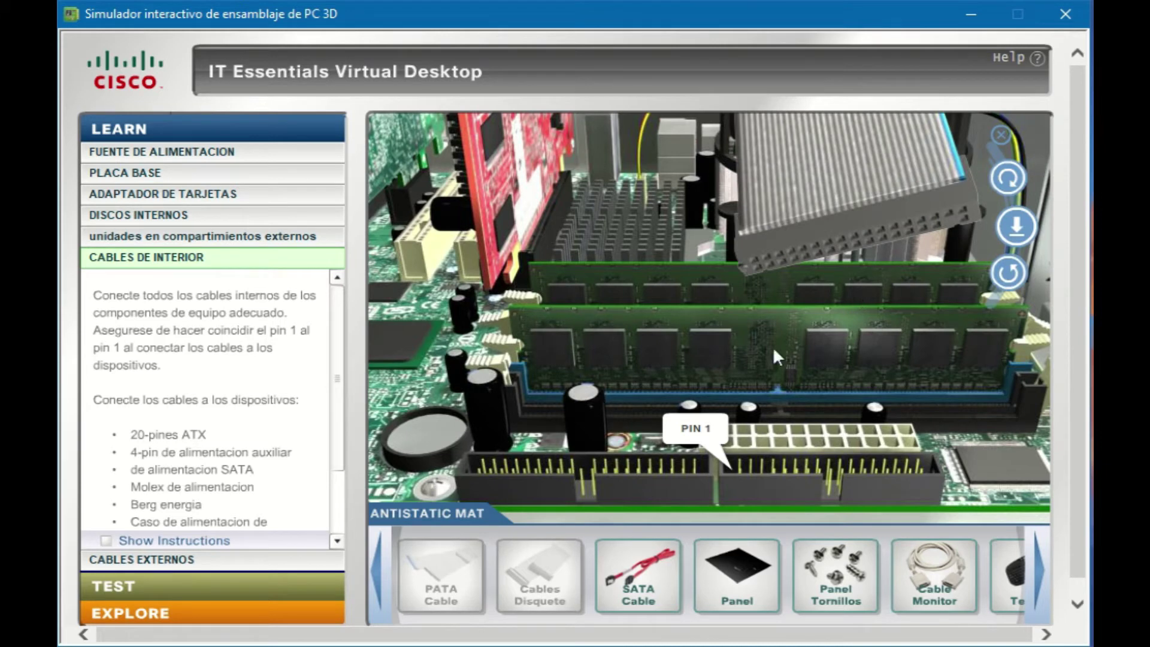
{"action": "left_click", "coordinate": [1010, 181]}
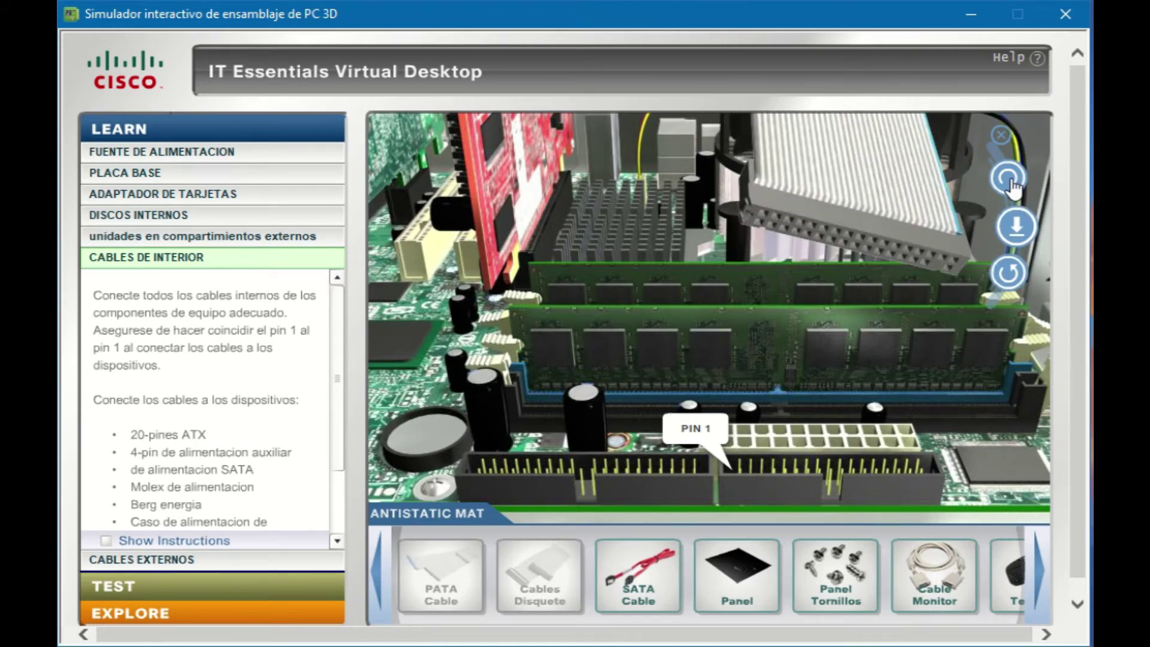
{"action": "left_click", "coordinate": [1008, 179]}
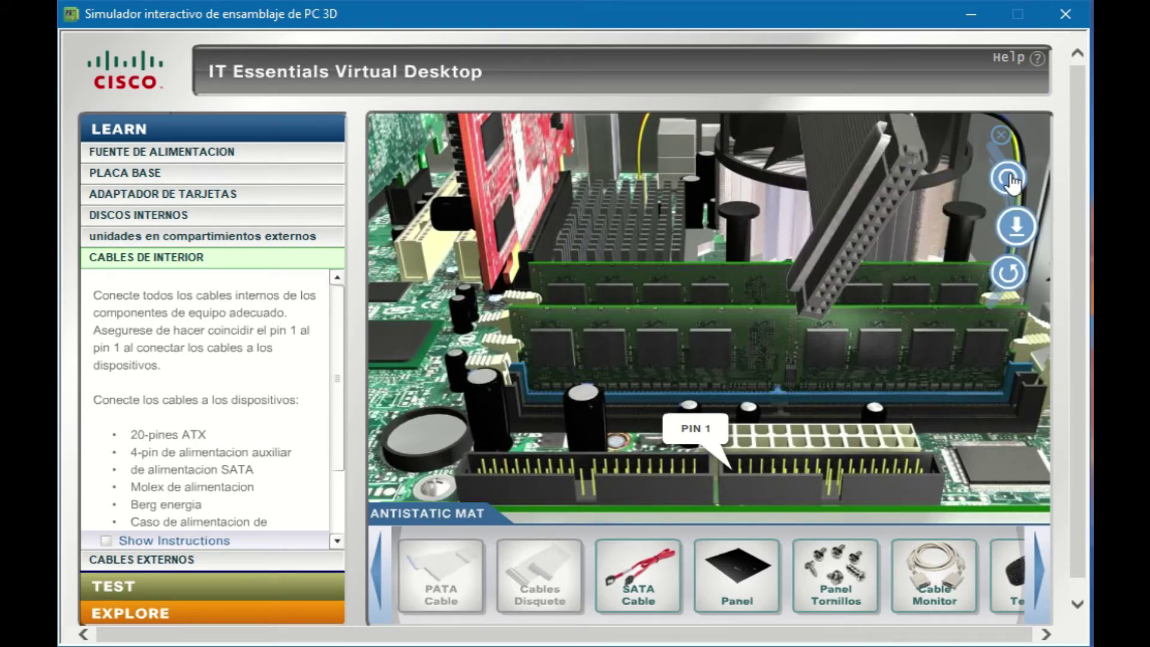
{"action": "left_click", "coordinate": [1016, 226]}
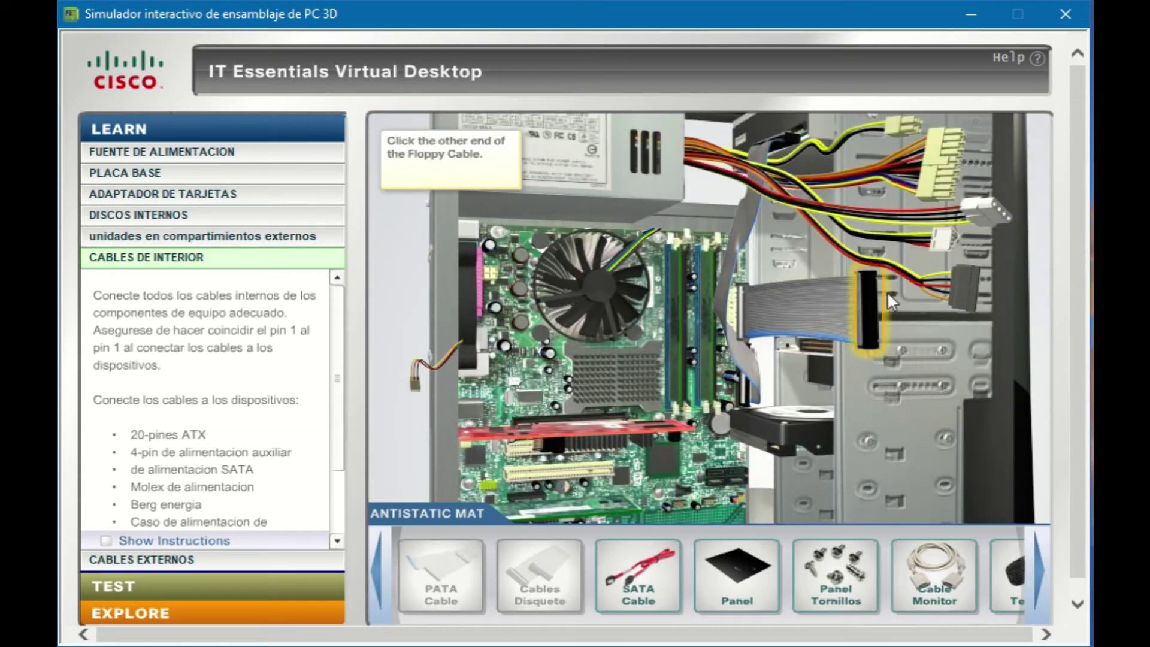
Rotate the free end of the floppy cable into alignment and plug it into the back of the floppy drive
{"action": "left_click", "coordinate": [871, 303]}
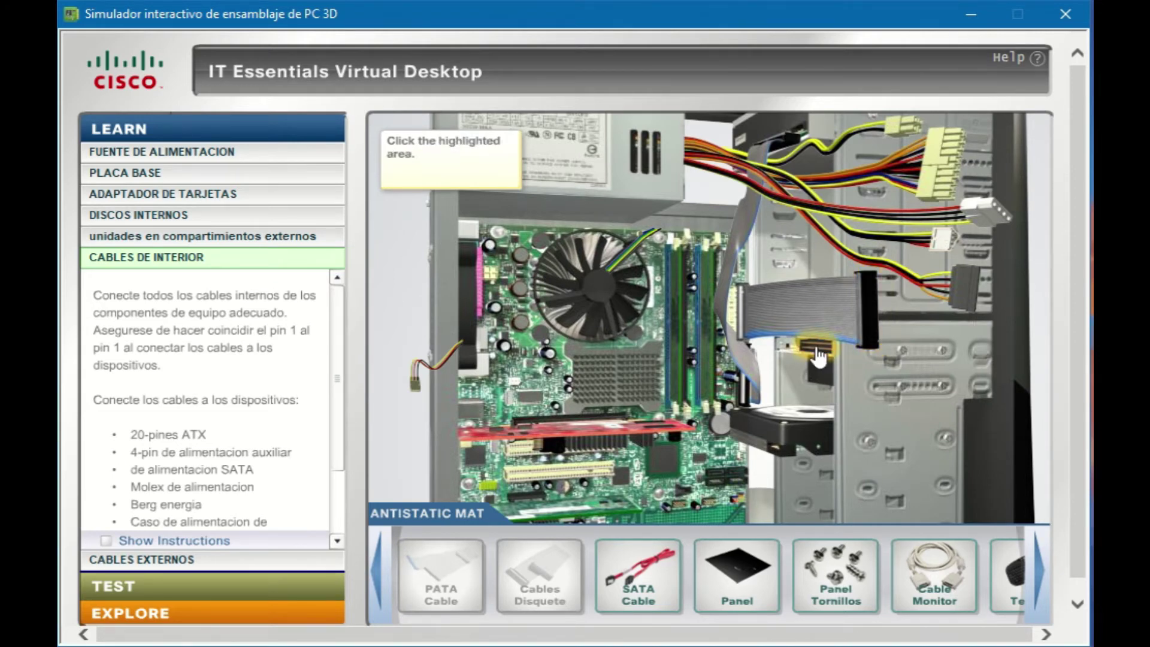
{"action": "left_click", "coordinate": [816, 349]}
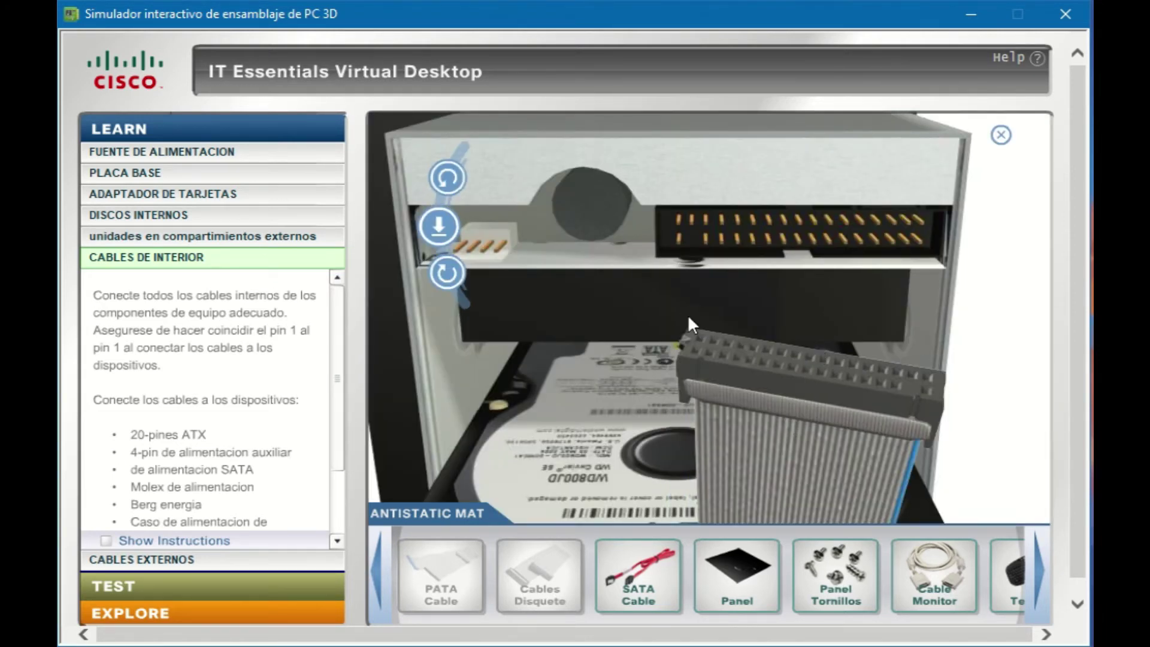
{"action": "left_click", "coordinate": [448, 179]}
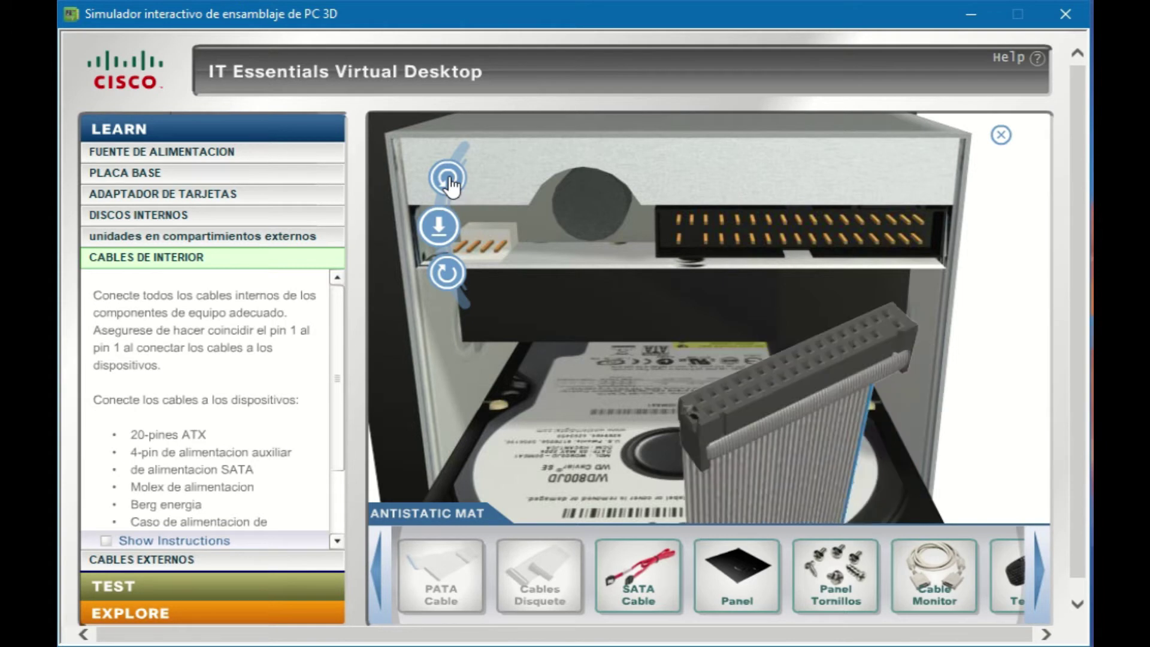
{"action": "left_click", "coordinate": [439, 226]}
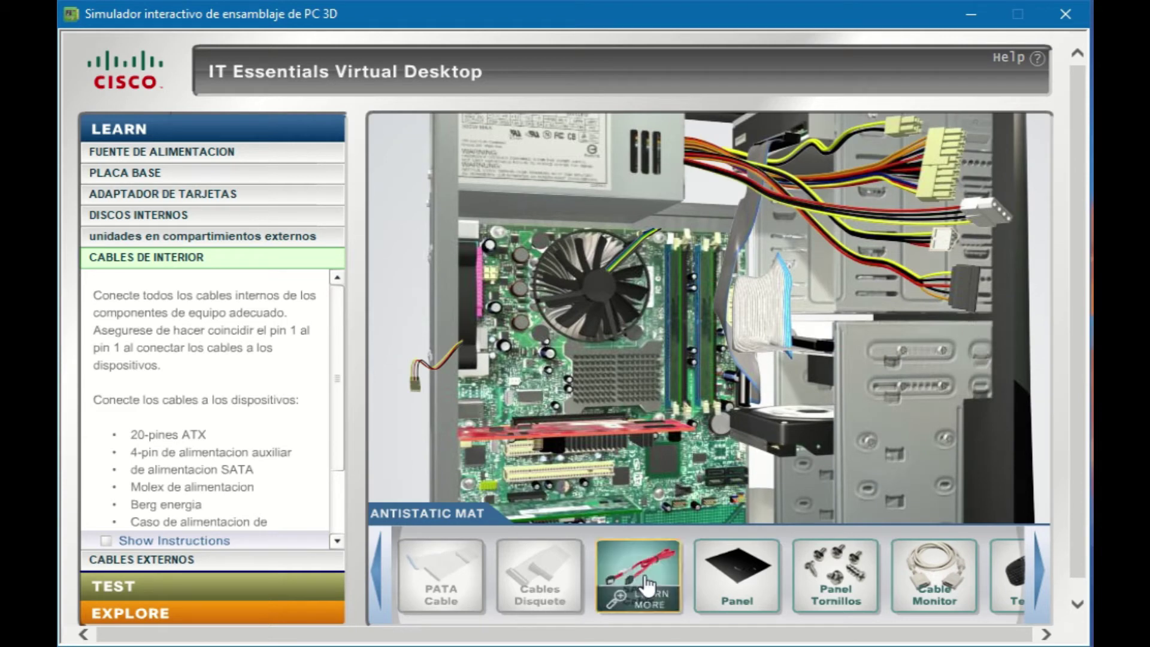
Bring in the SATA cable, rotate its connector into alignment and plug it into the highlighted SATA socket on the motherboard
{"action": "left_click_drag", "start_coordinate": [639, 572], "coordinate": [765, 413]}
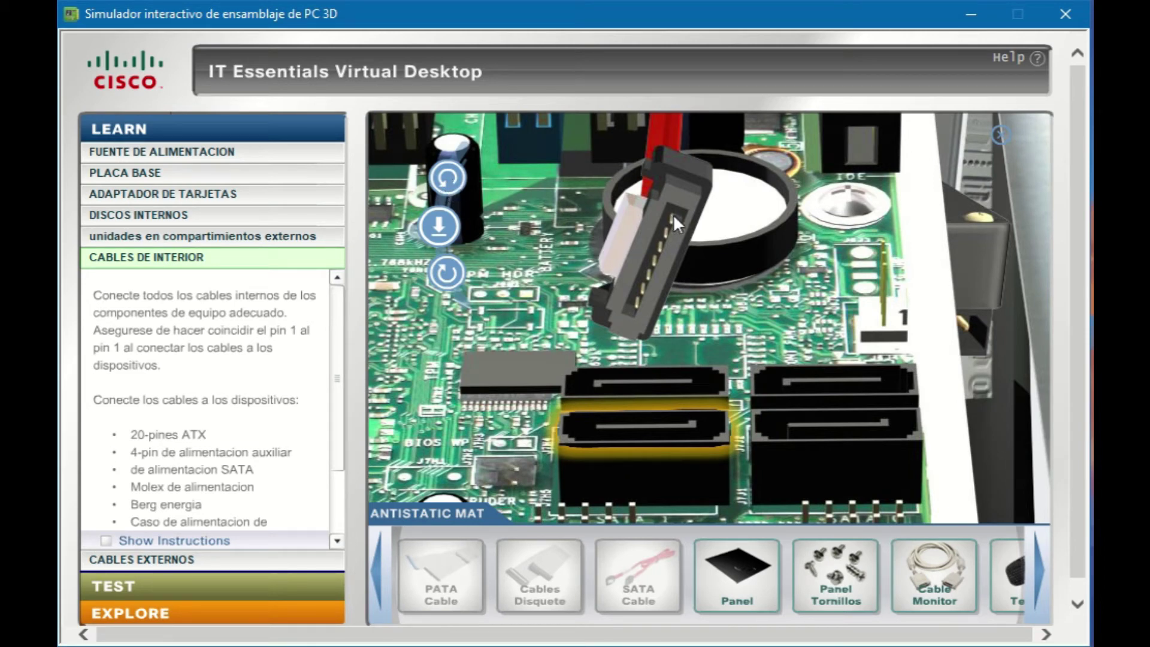
{"action": "left_click", "coordinate": [450, 179]}
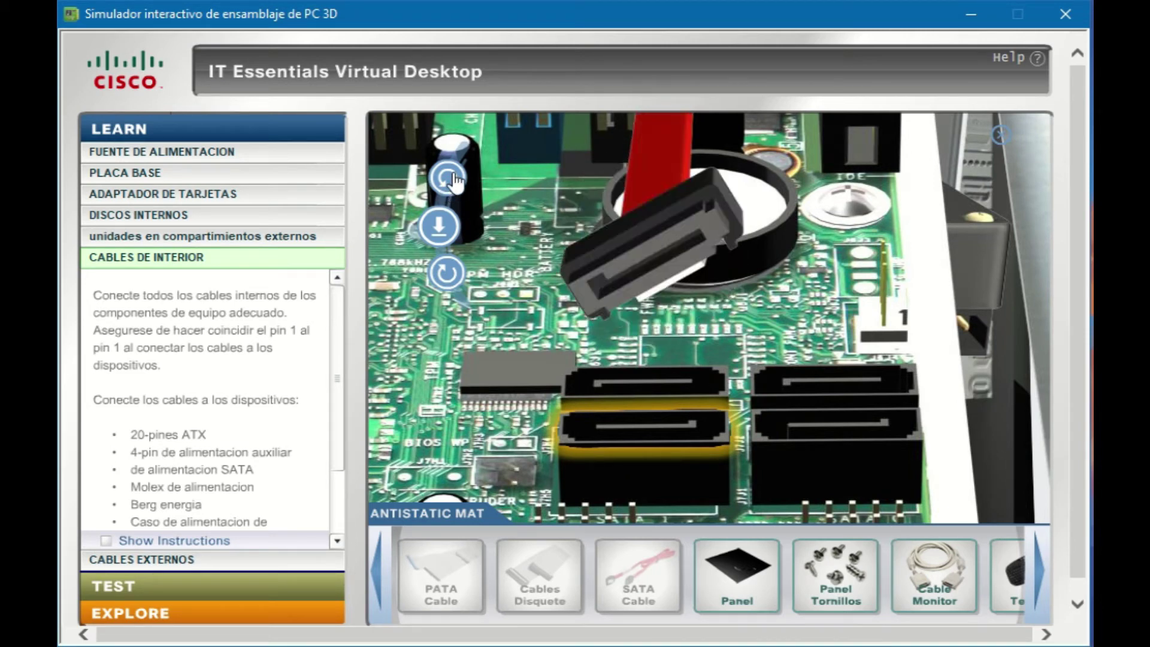
{"action": "left_click", "coordinate": [448, 273]}
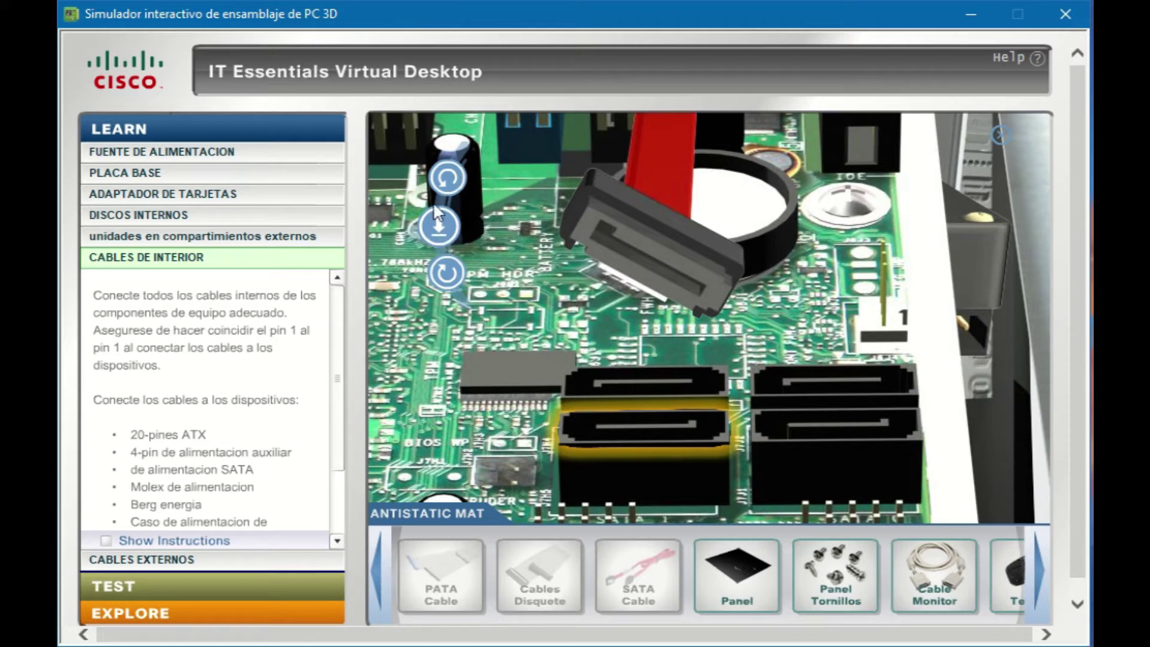
{"action": "left_click", "coordinate": [444, 188]}
{"action": "left_click", "coordinate": [449, 268]}
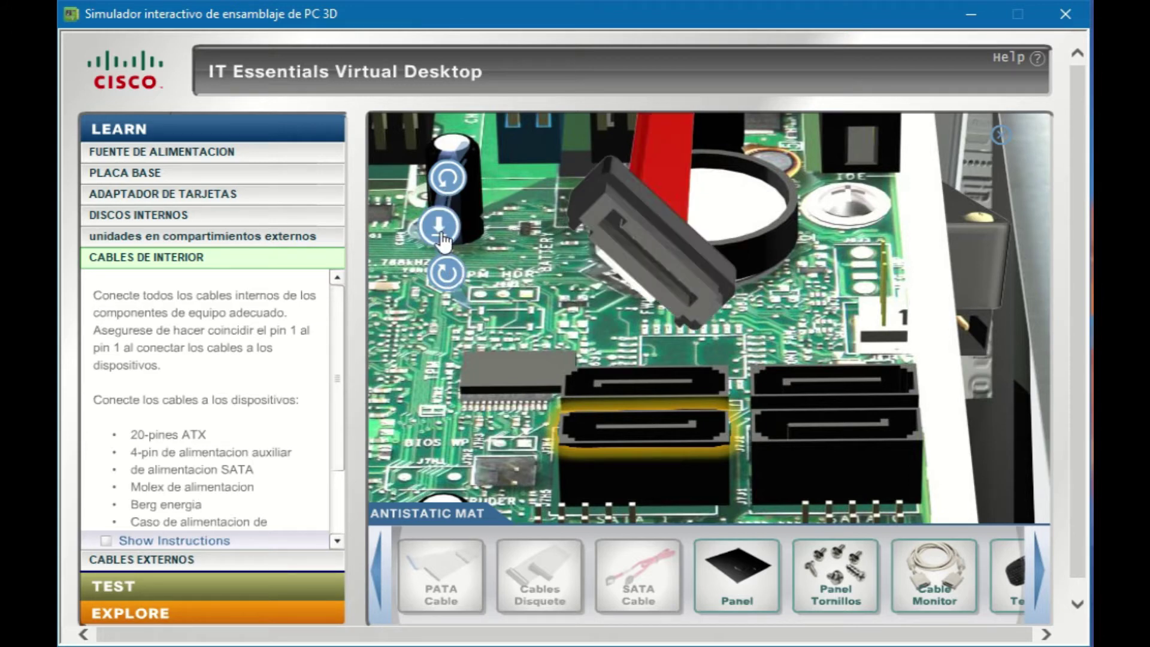
{"action": "left_click", "coordinate": [446, 188]}
{"action": "left_click", "coordinate": [449, 271]}
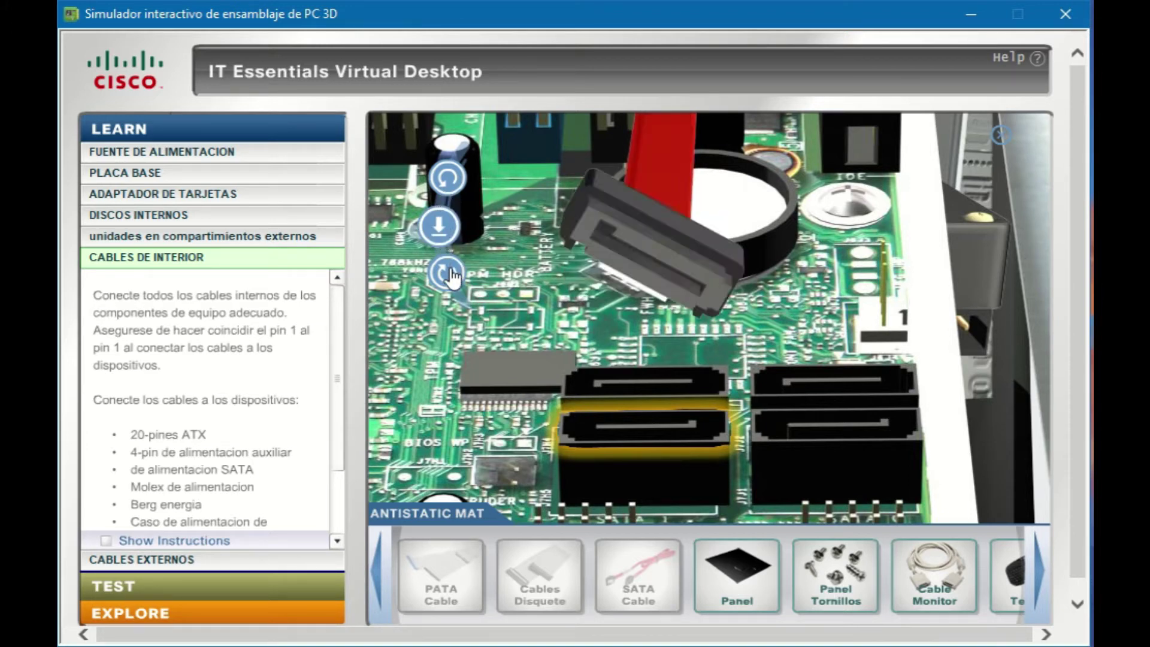
{"action": "left_click", "coordinate": [445, 187]}
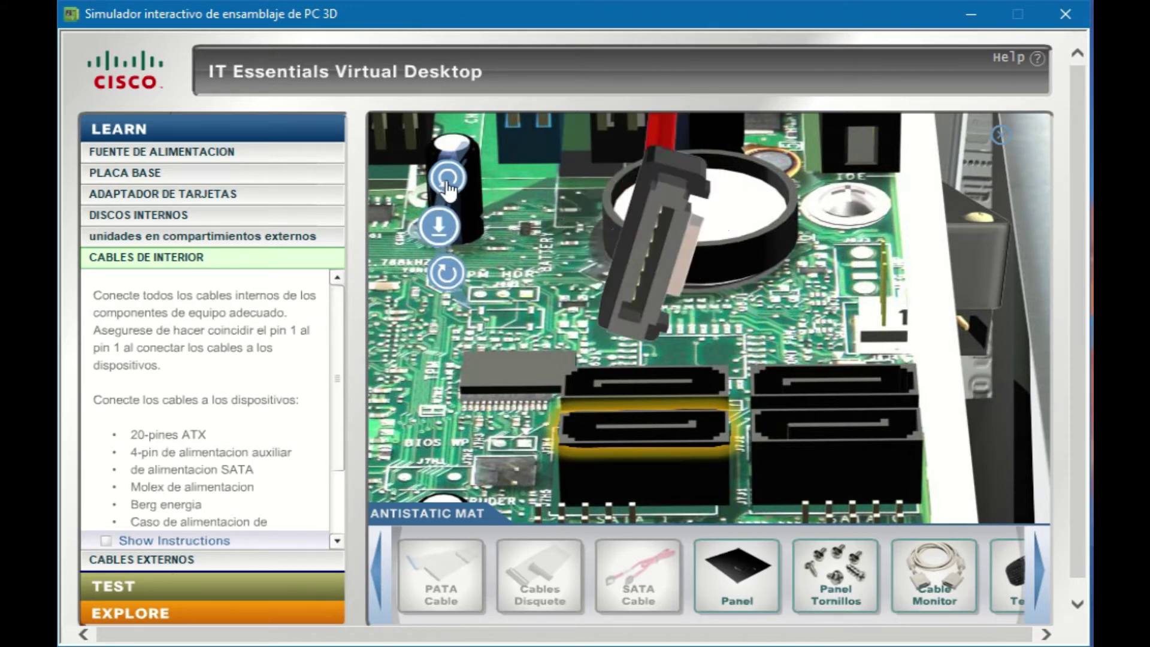
{"action": "left_click", "coordinate": [446, 234]}
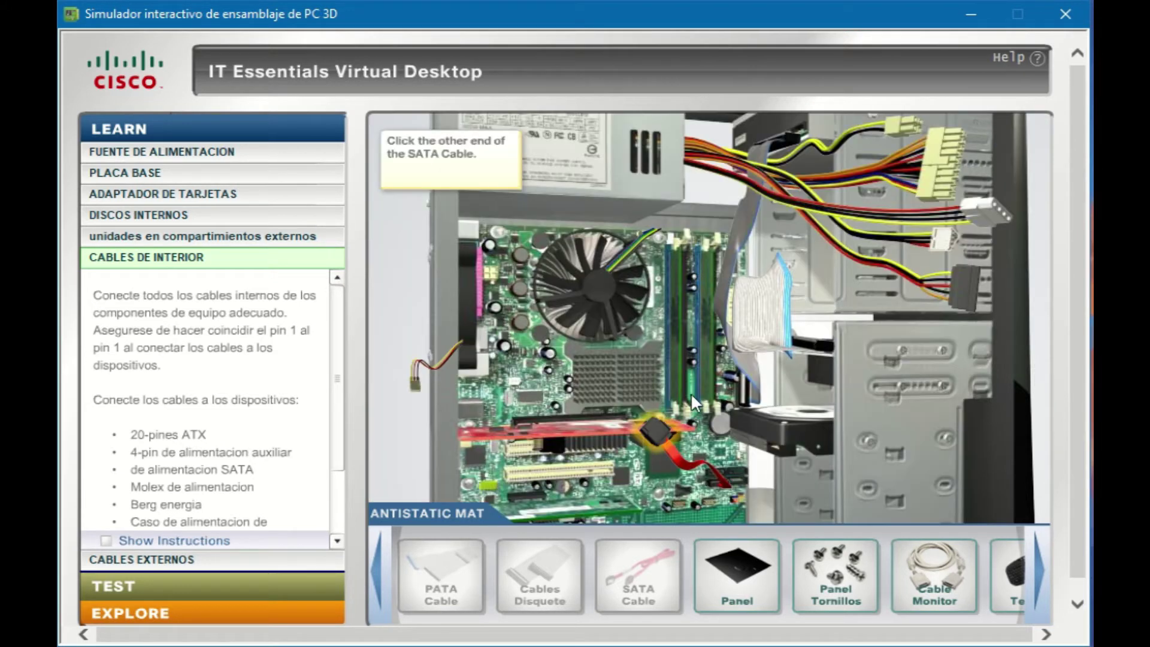
Rotate the free end of the SATA cable to match the hard drive's data port and plug it in
{"action": "left_click", "coordinate": [652, 437]}
{"action": "left_click", "coordinate": [775, 442]}
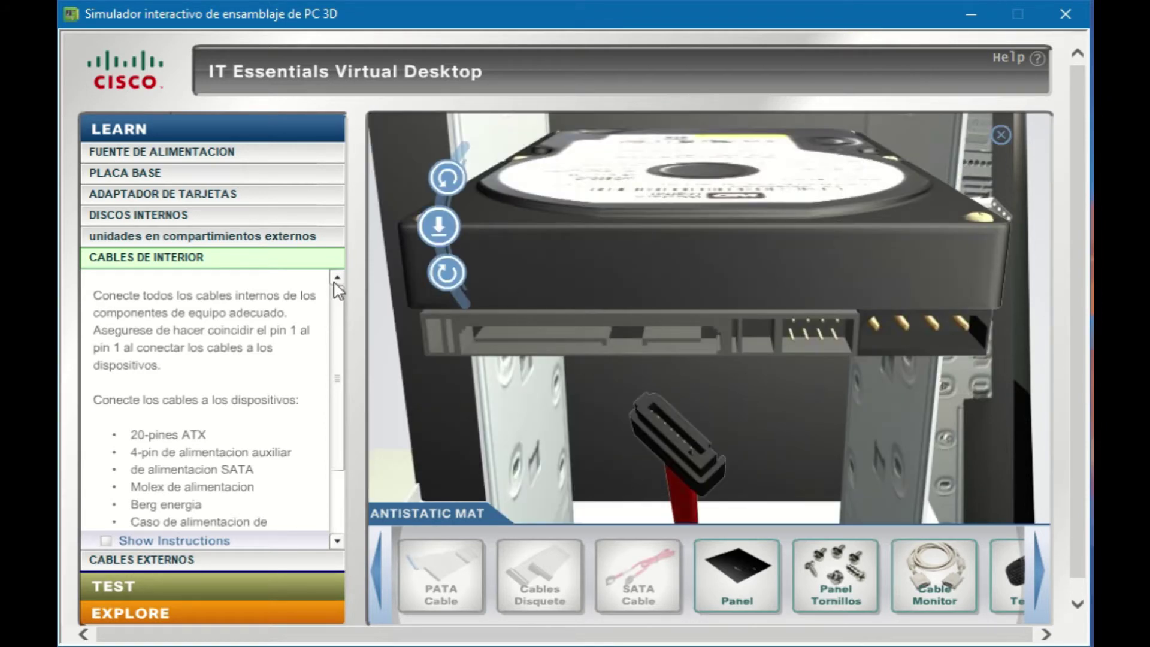
{"action": "left_click", "coordinate": [453, 279]}
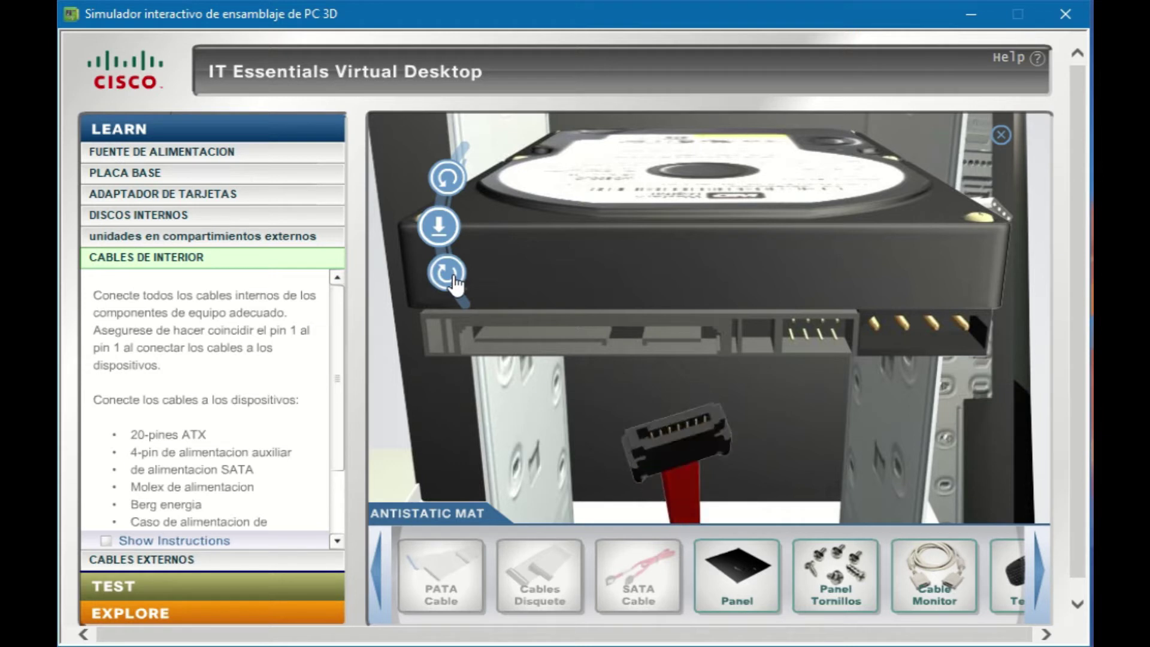
{"action": "left_click", "coordinate": [454, 278]}
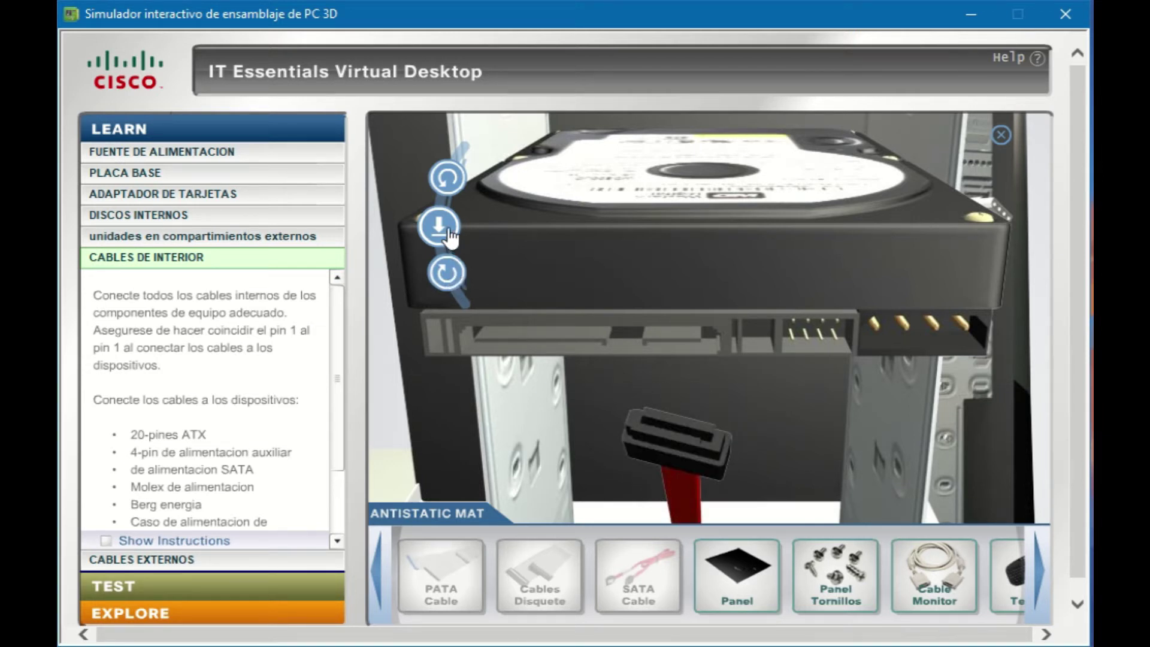
{"action": "left_click", "coordinate": [448, 191]}
{"action": "left_click", "coordinate": [447, 191]}
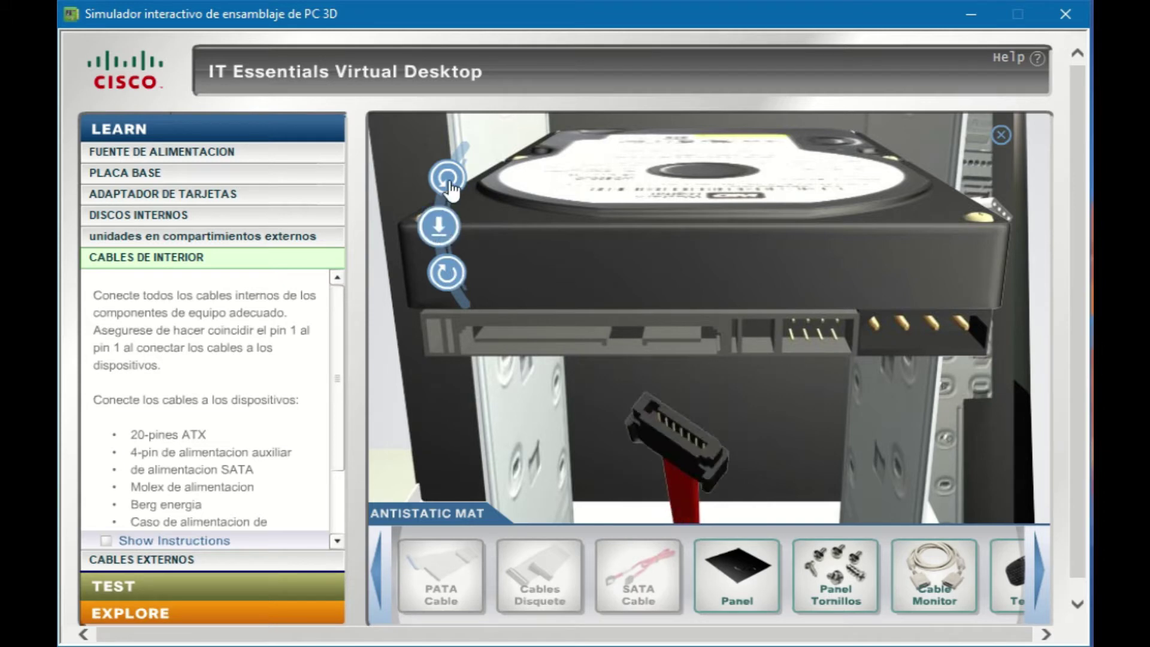
{"action": "left_click", "coordinate": [446, 230]}
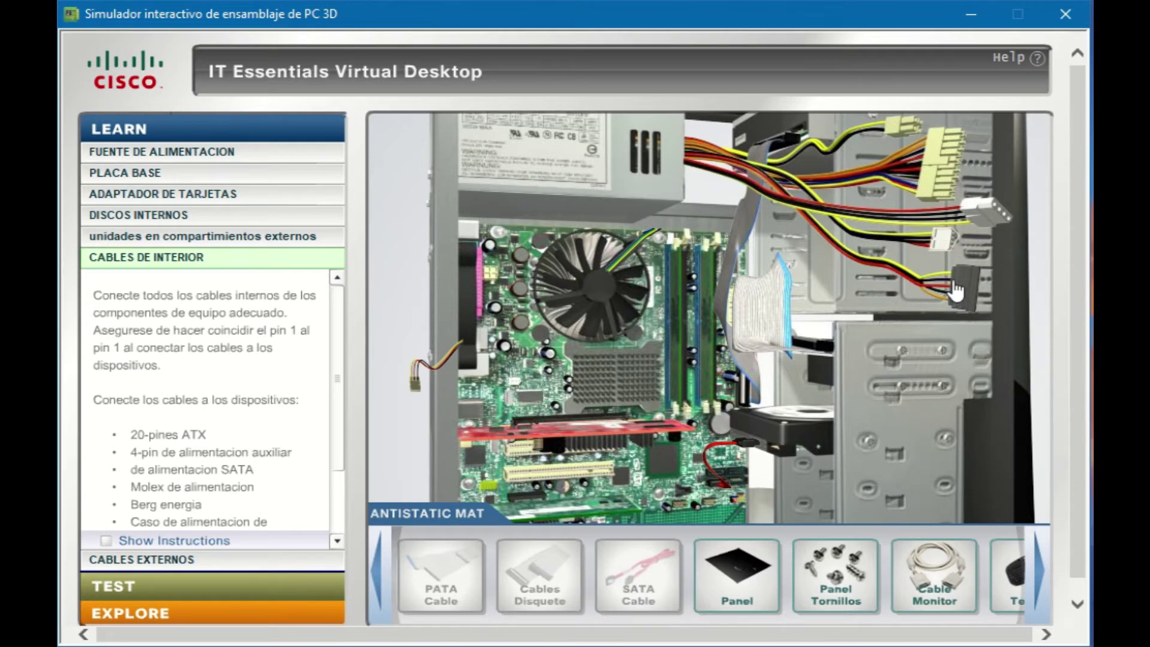
Rotate the 4-pin auxiliary power connector into alignment and plug it into the highlighted socket on the motherboard
{"action": "left_click", "coordinate": [899, 141]}
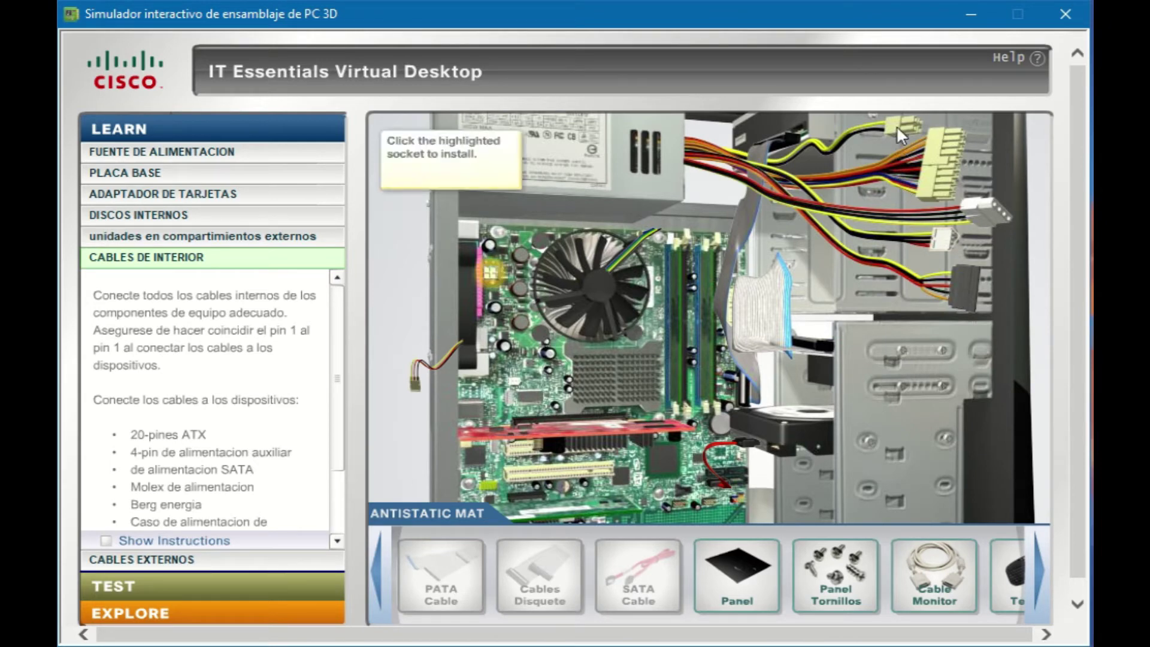
{"action": "left_click", "coordinate": [499, 274]}
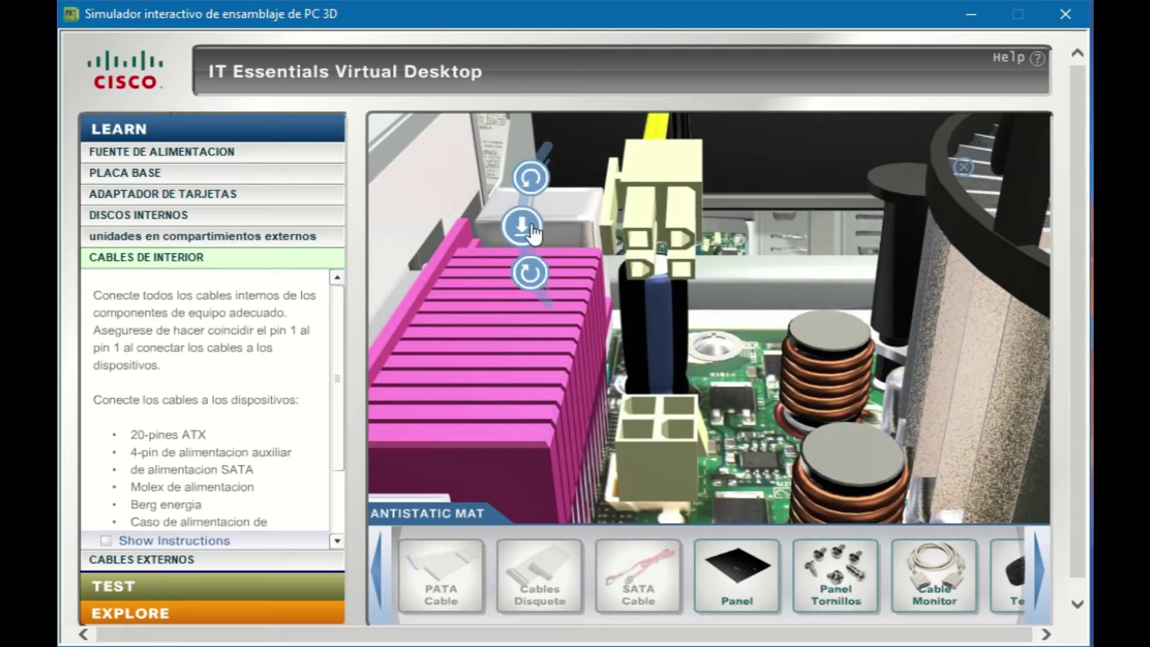
{"action": "left_click", "coordinate": [533, 193]}
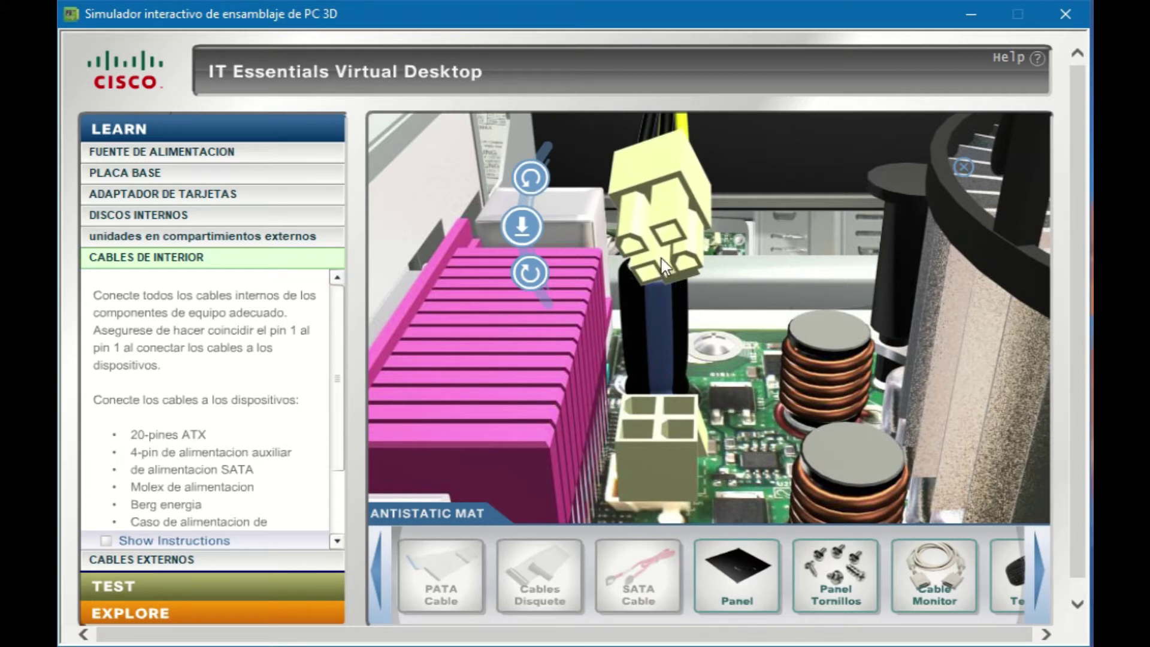
{"action": "left_click", "coordinate": [534, 193]}
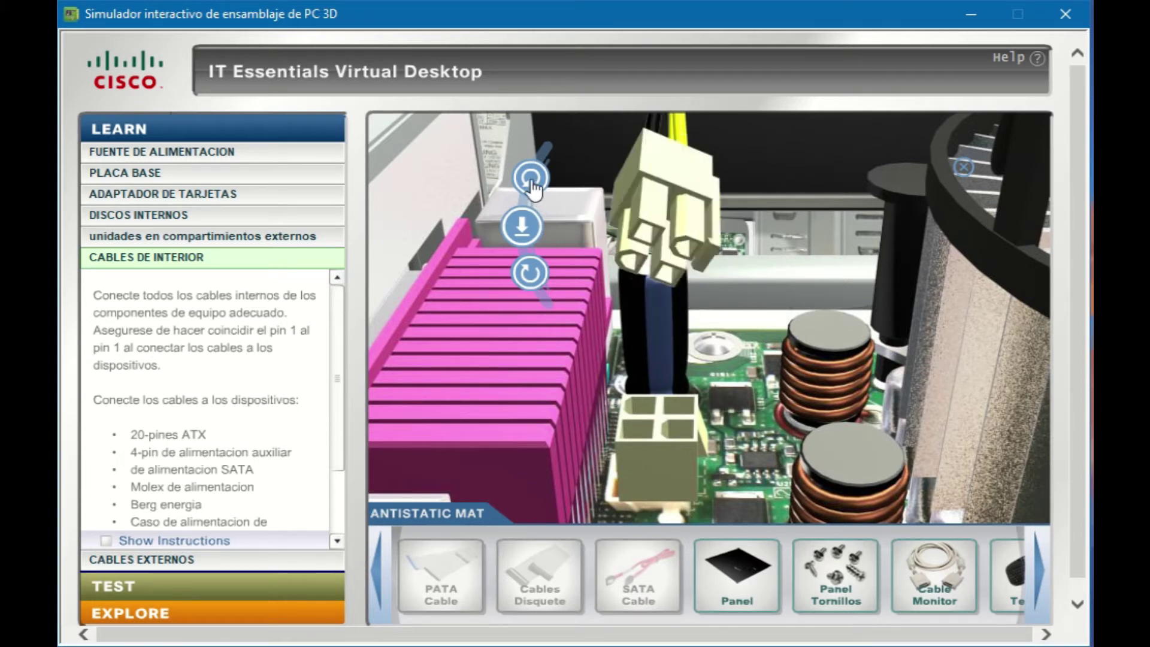
{"action": "left_click", "coordinate": [522, 227]}
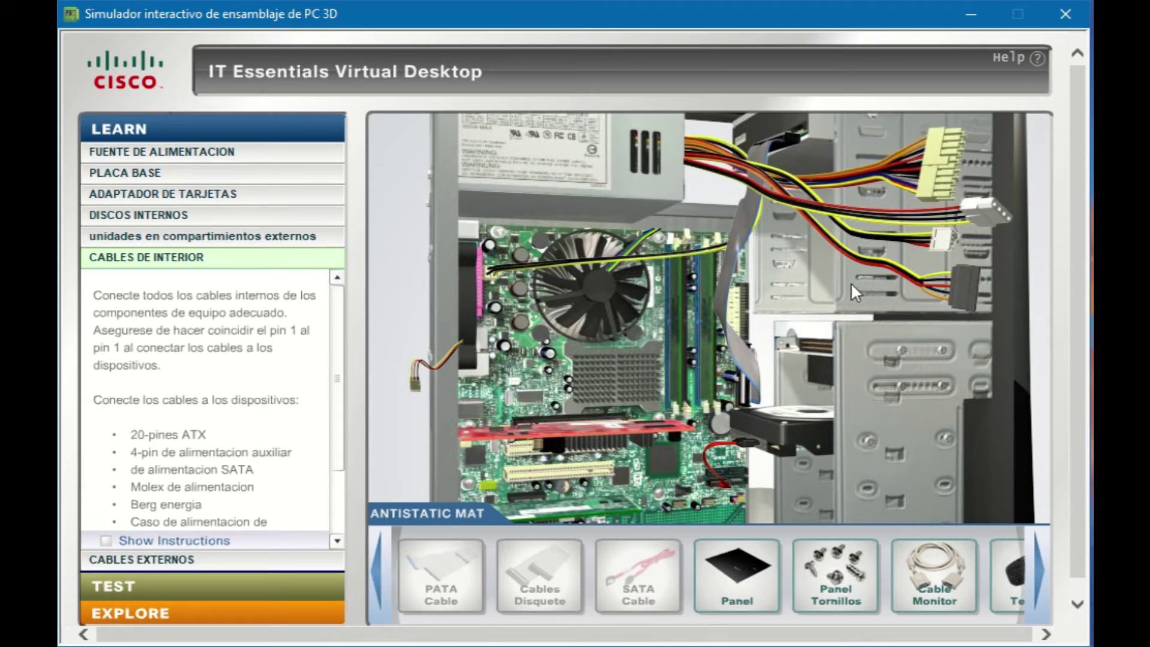
Plug the power supply's Molex connector into the back of the optical drive
{"action": "left_click", "coordinate": [949, 144]}
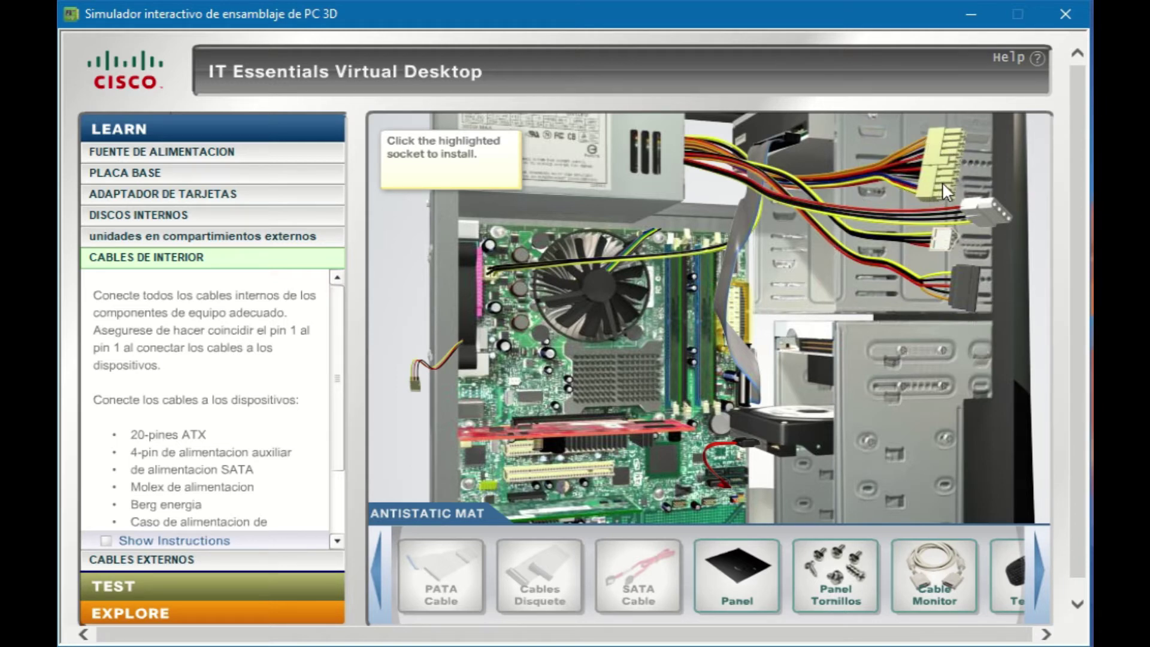
{"action": "left_click", "coordinate": [985, 219]}
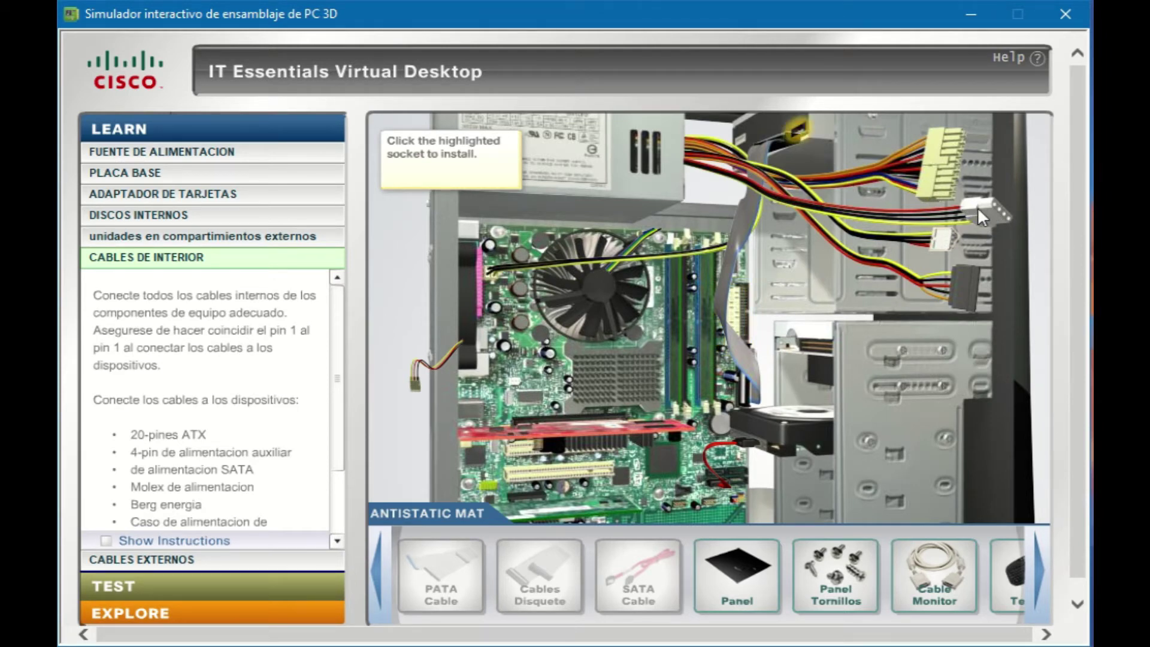
{"action": "left_click", "coordinate": [793, 139]}
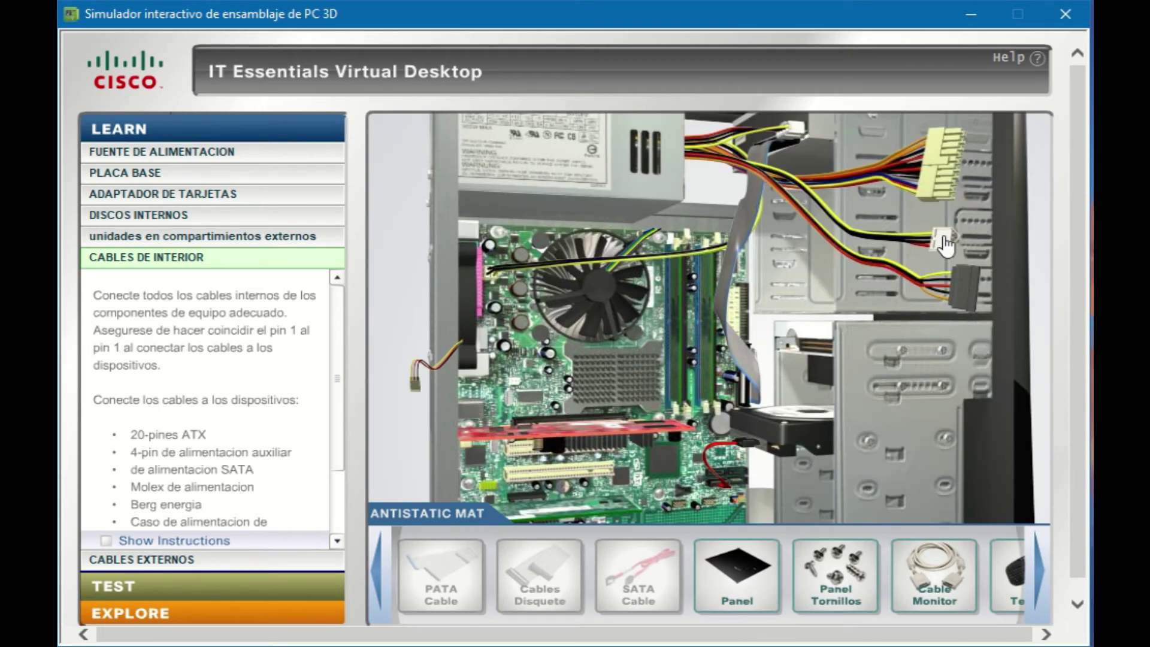
Rotate the Berg power connector and plug it into the floppy drive, and plug the SATA power connector into the hard drive
{"action": "left_click", "coordinate": [944, 242]}
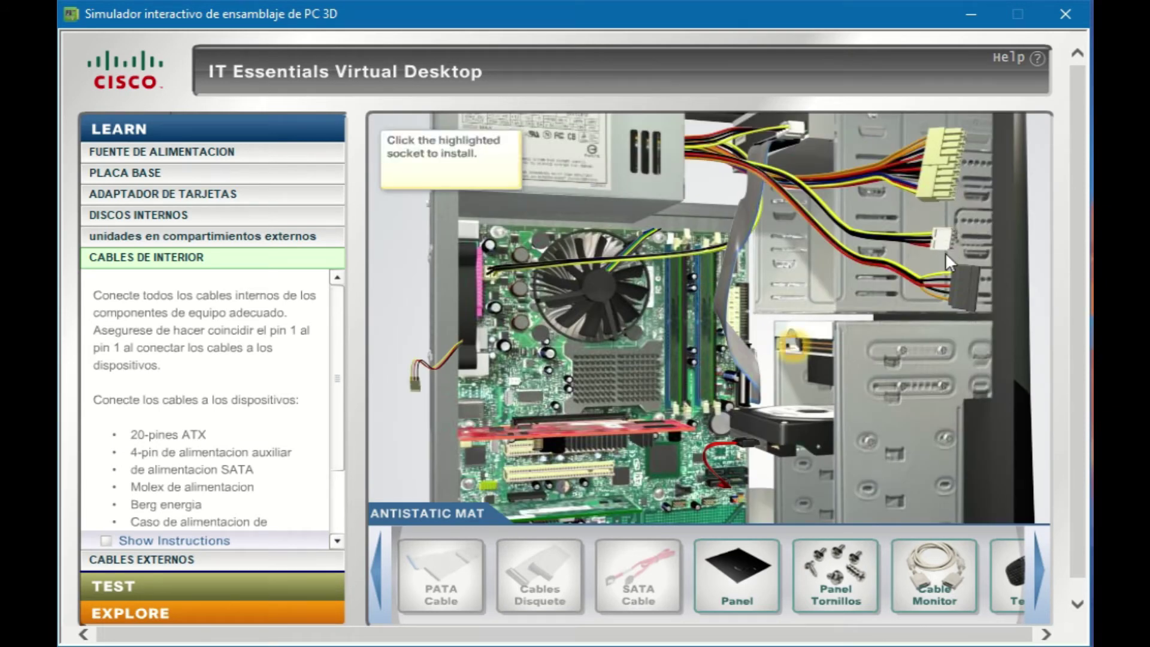
{"action": "left_click", "coordinate": [792, 352]}
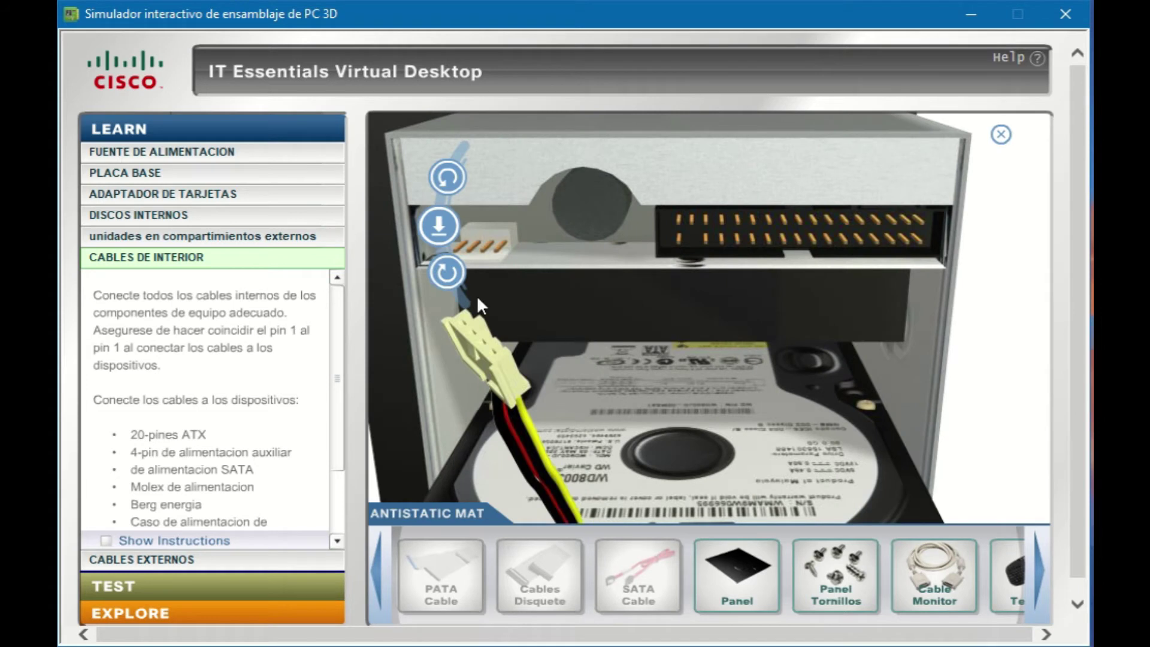
{"action": "left_click", "coordinate": [451, 275]}
{"action": "left_click", "coordinate": [451, 276]}
{"action": "left_click", "coordinate": [451, 275]}
{"action": "left_click", "coordinate": [452, 277]}
{"action": "left_click", "coordinate": [451, 275]}
{"action": "left_click", "coordinate": [451, 276]}
{"action": "left_click", "coordinate": [451, 275]}
{"action": "left_click", "coordinate": [451, 276]}
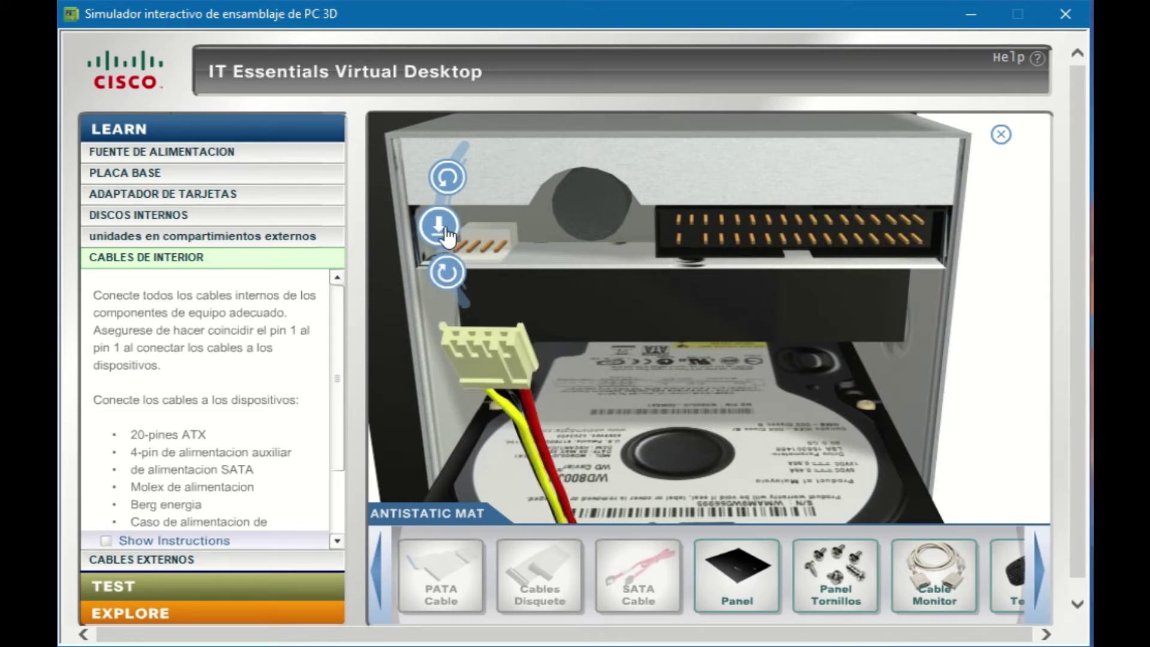
{"action": "left_click", "coordinate": [444, 230]}
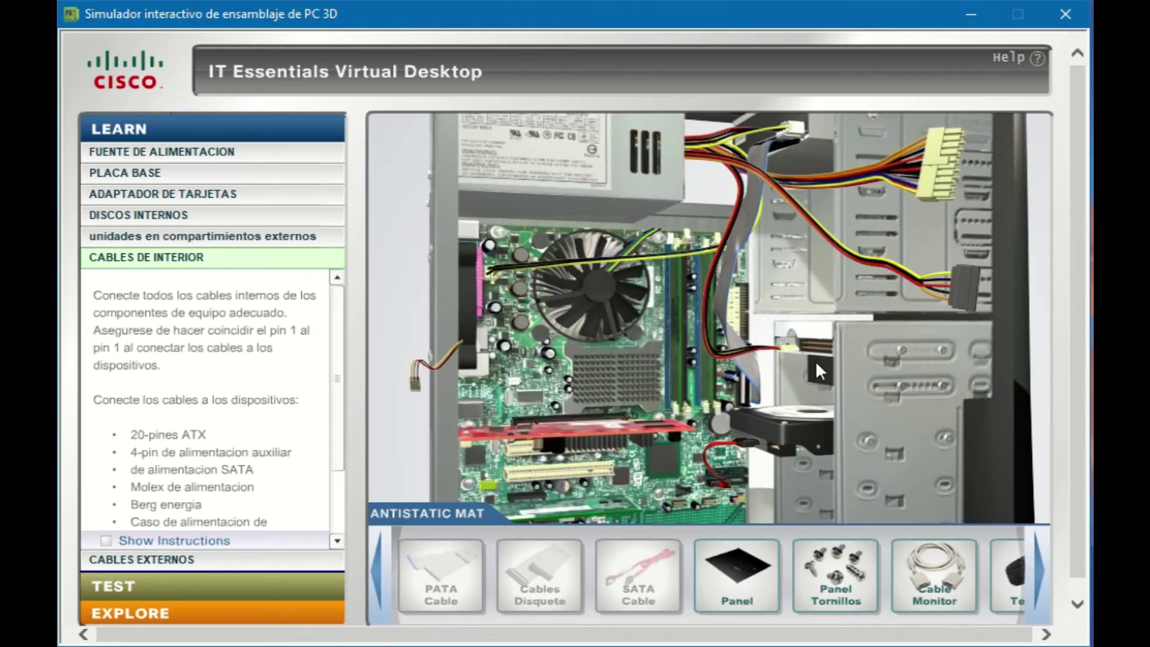
{"action": "left_click", "coordinate": [958, 307]}
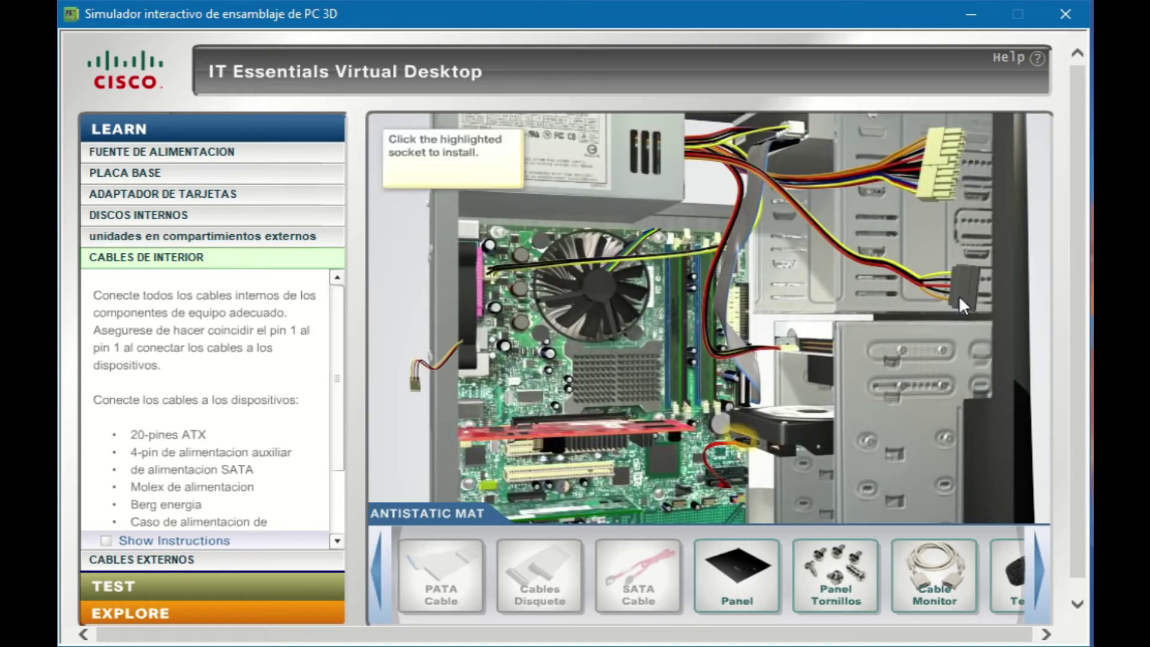
{"action": "left_click", "coordinate": [746, 442]}
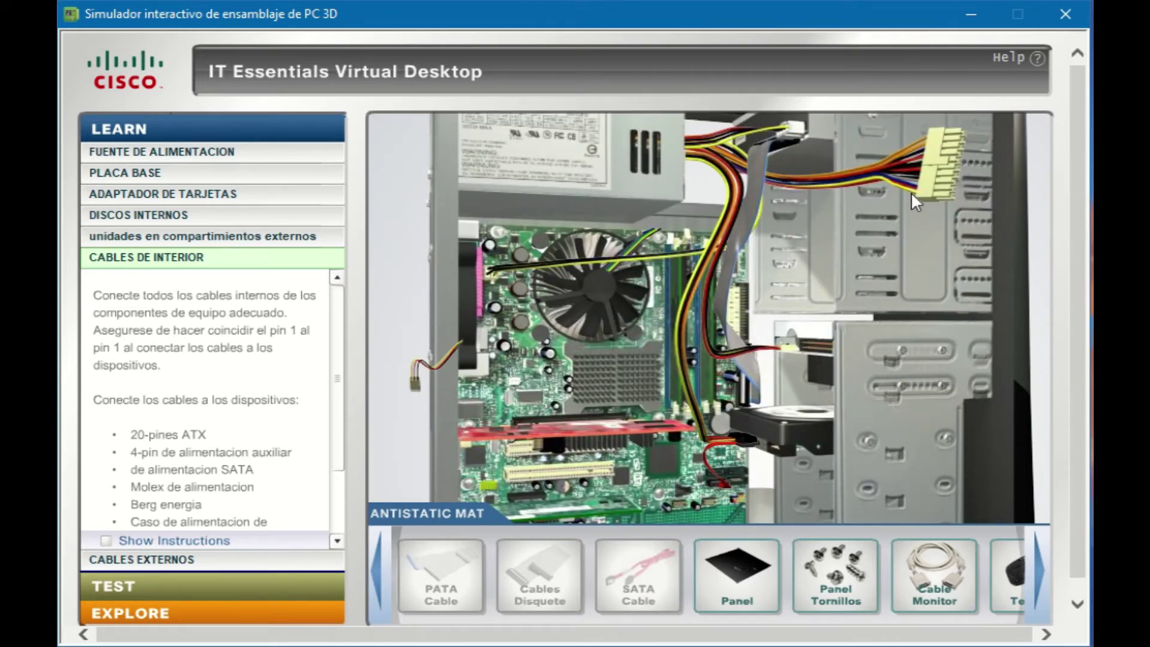
Remove the PATA cable that blocks the main power socket, and plug the rotated 20-pin ATX connector into the motherboard
{"action": "left_click", "coordinate": [940, 187]}
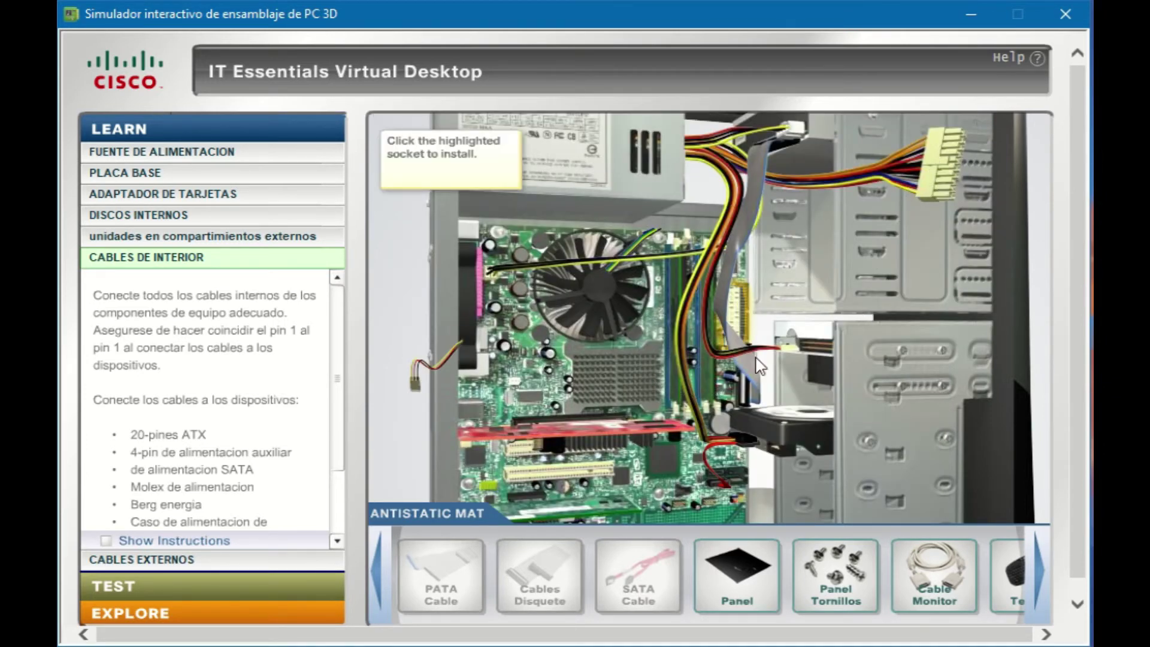
{"action": "left_click", "coordinate": [720, 338]}
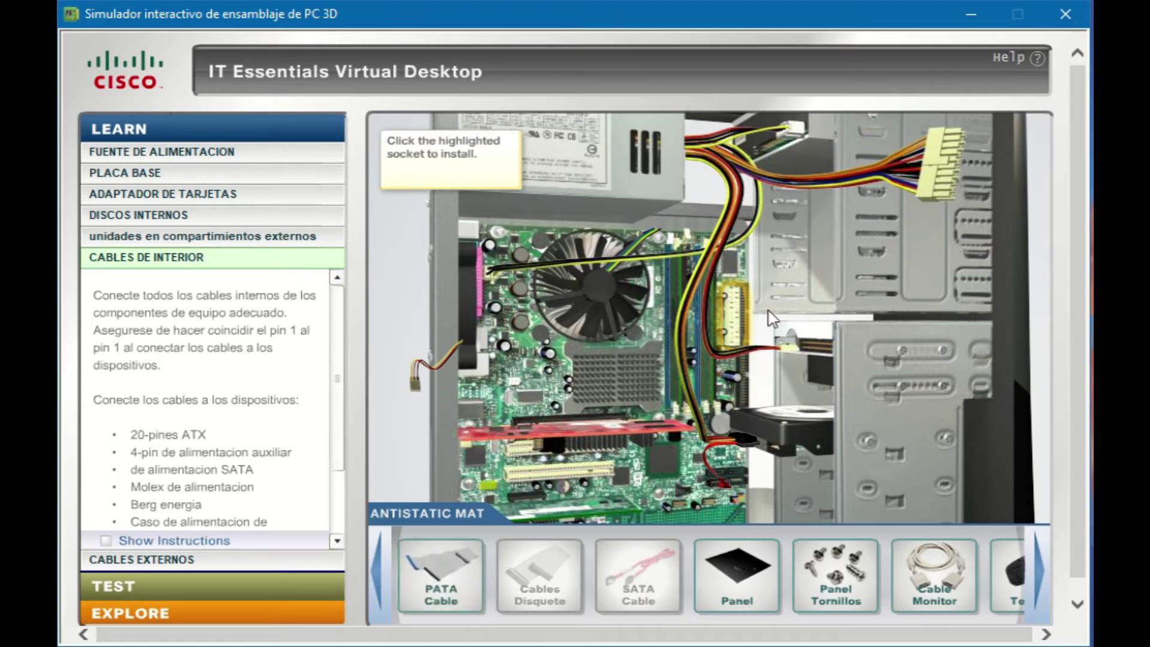
{"action": "left_click", "coordinate": [737, 323]}
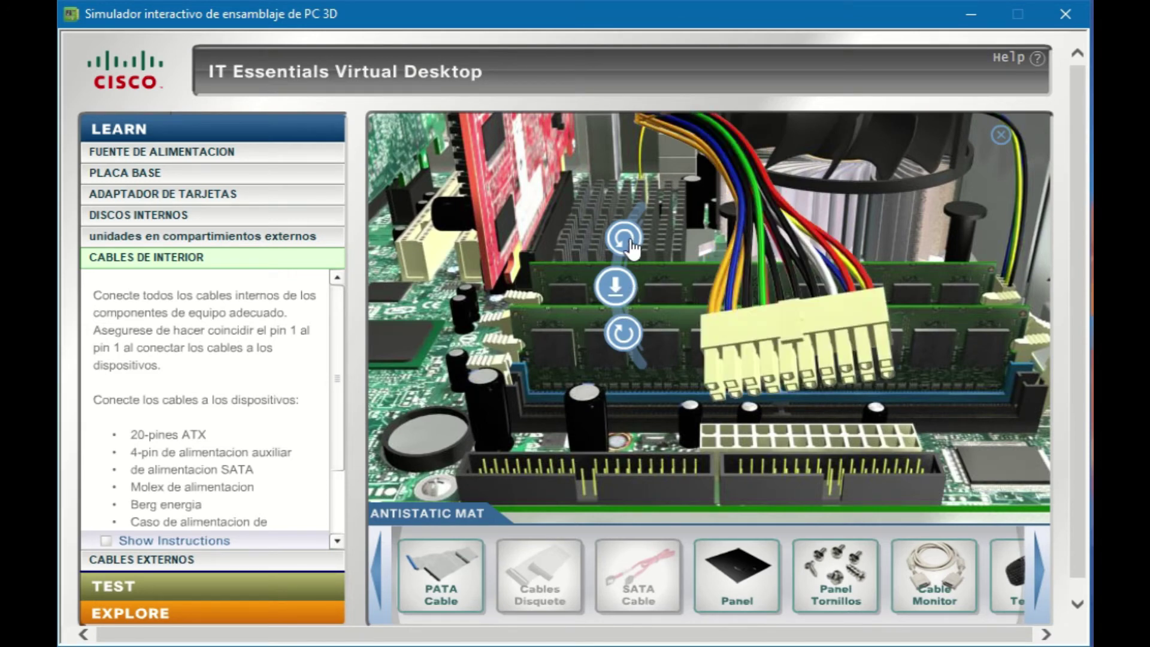
{"action": "left_click", "coordinate": [626, 334]}
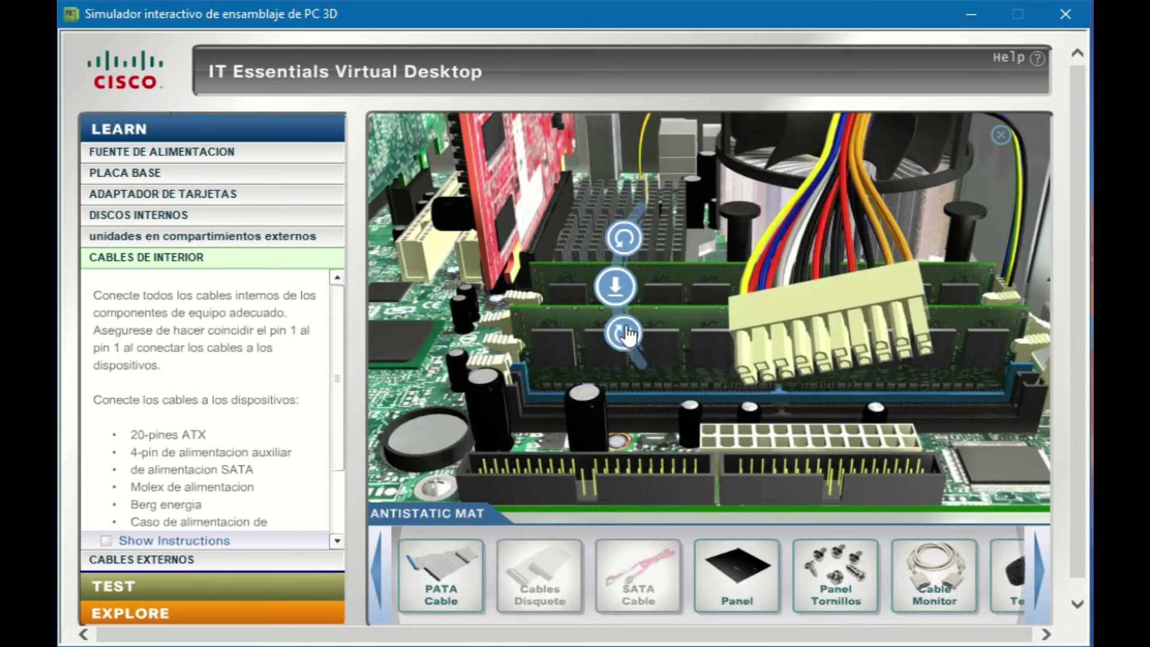
{"action": "left_click", "coordinate": [626, 334]}
{"action": "left_click", "coordinate": [623, 291]}
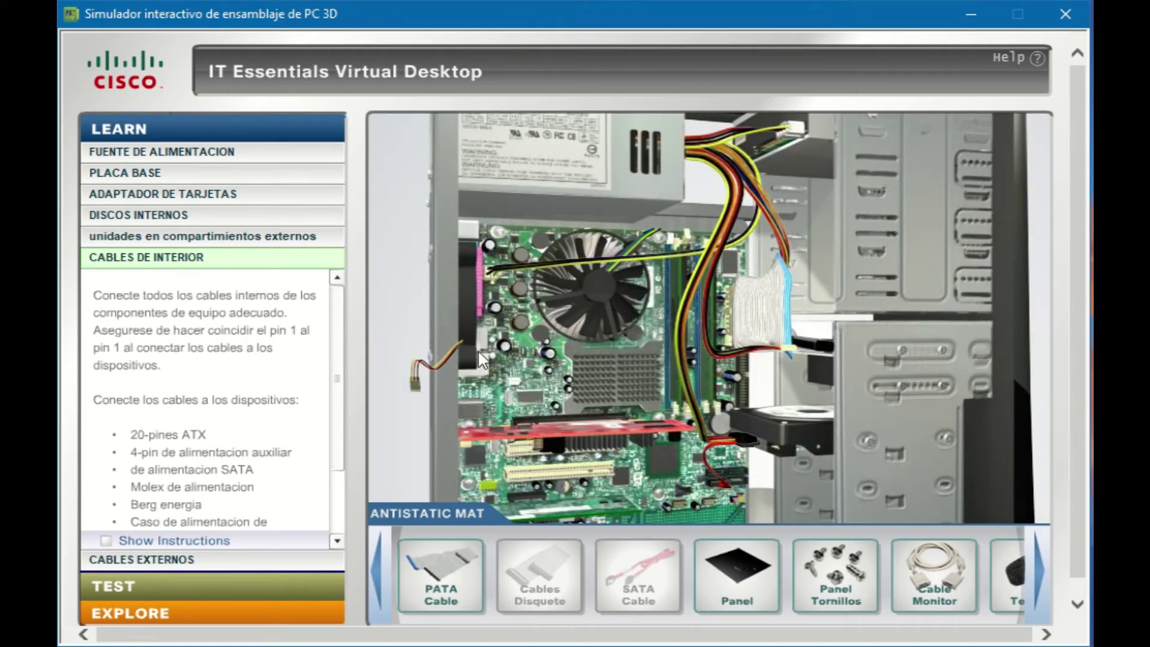
Rotate the case fan's power connector into alignment and plug it into the rear fan header on the motherboard
{"action": "left_click", "coordinate": [420, 390]}
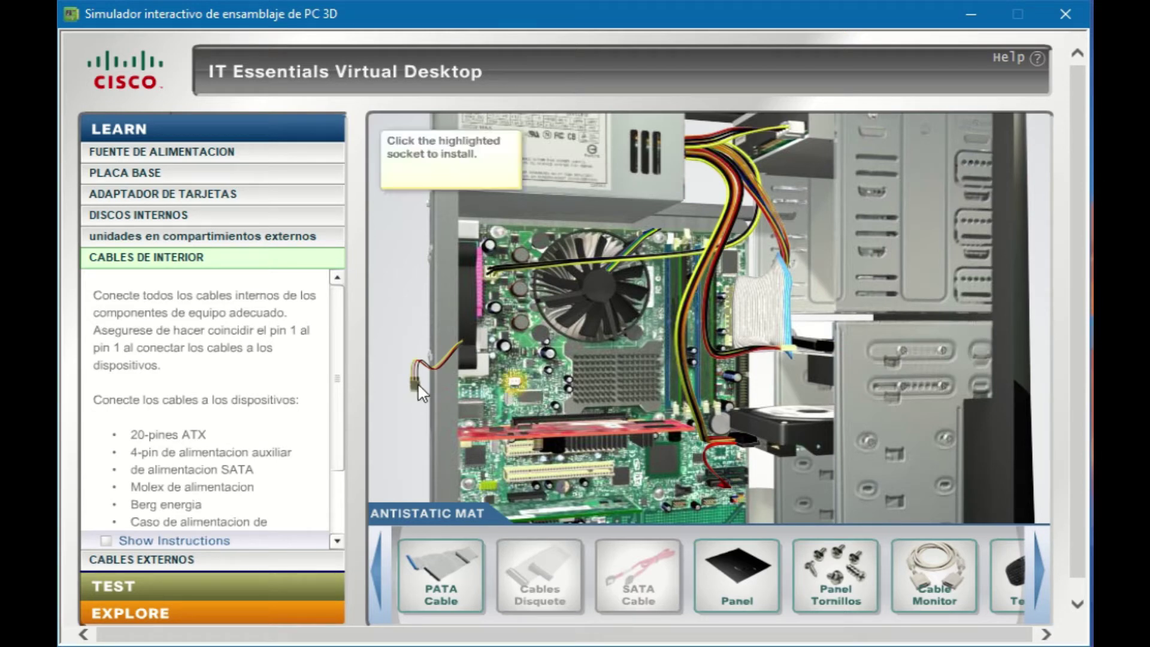
{"action": "left_click", "coordinate": [515, 385]}
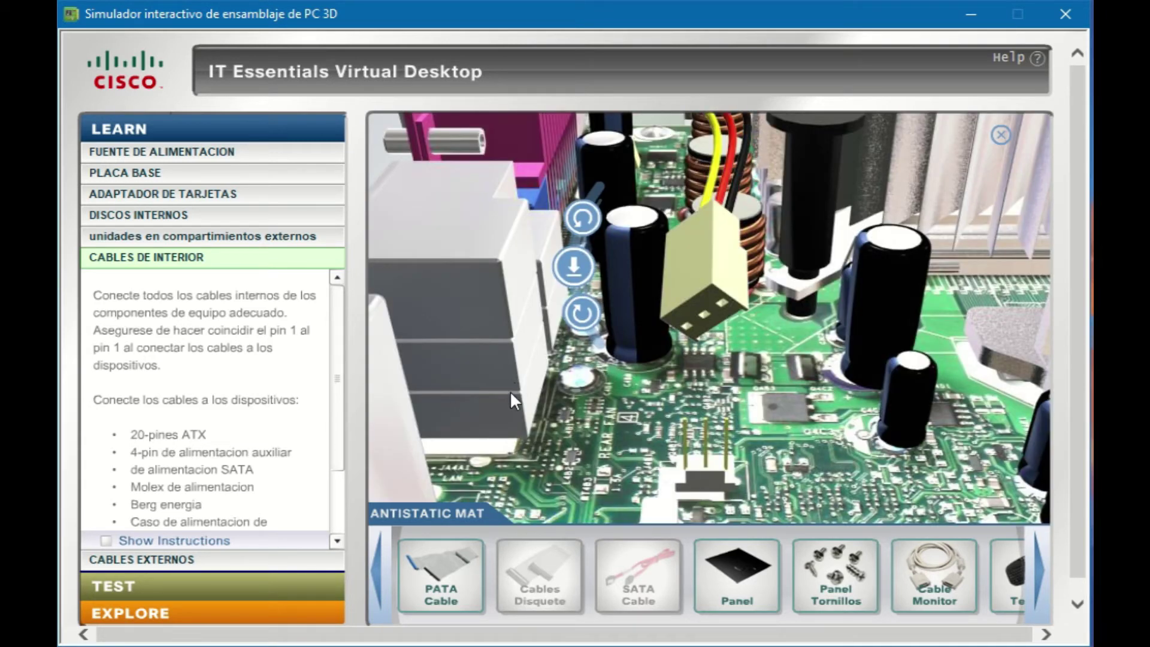
{"action": "left_click", "coordinate": [586, 321]}
{"action": "left_click", "coordinate": [586, 318]}
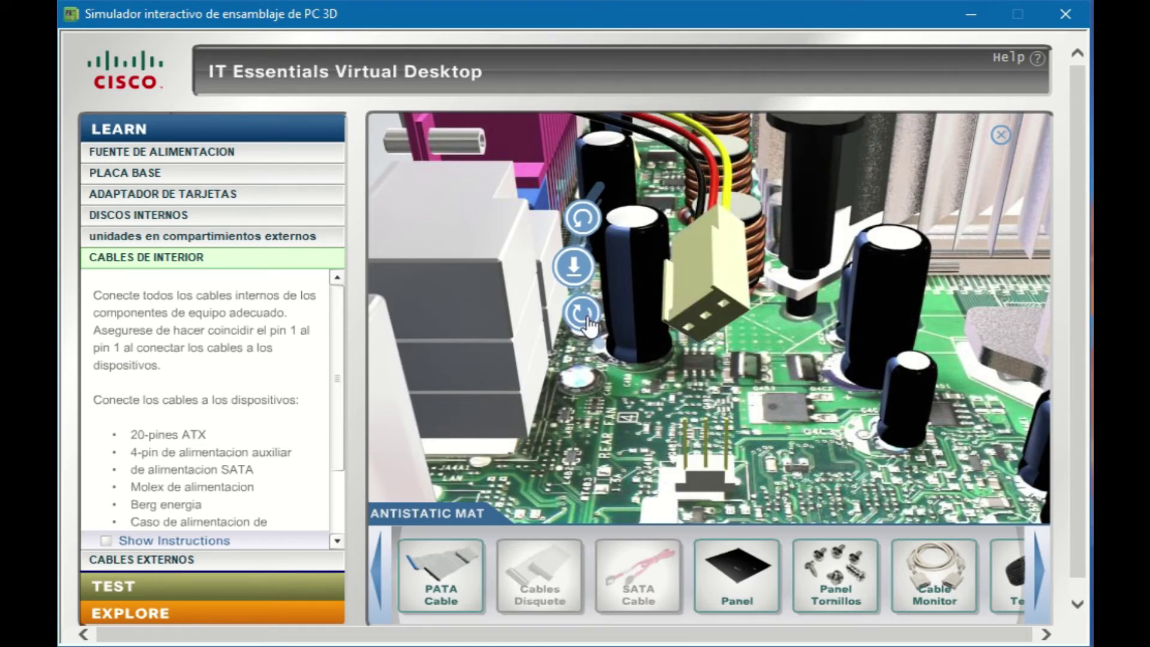
{"action": "left_click", "coordinate": [586, 317]}
{"action": "left_click", "coordinate": [585, 318]}
{"action": "left_click", "coordinate": [578, 273]}
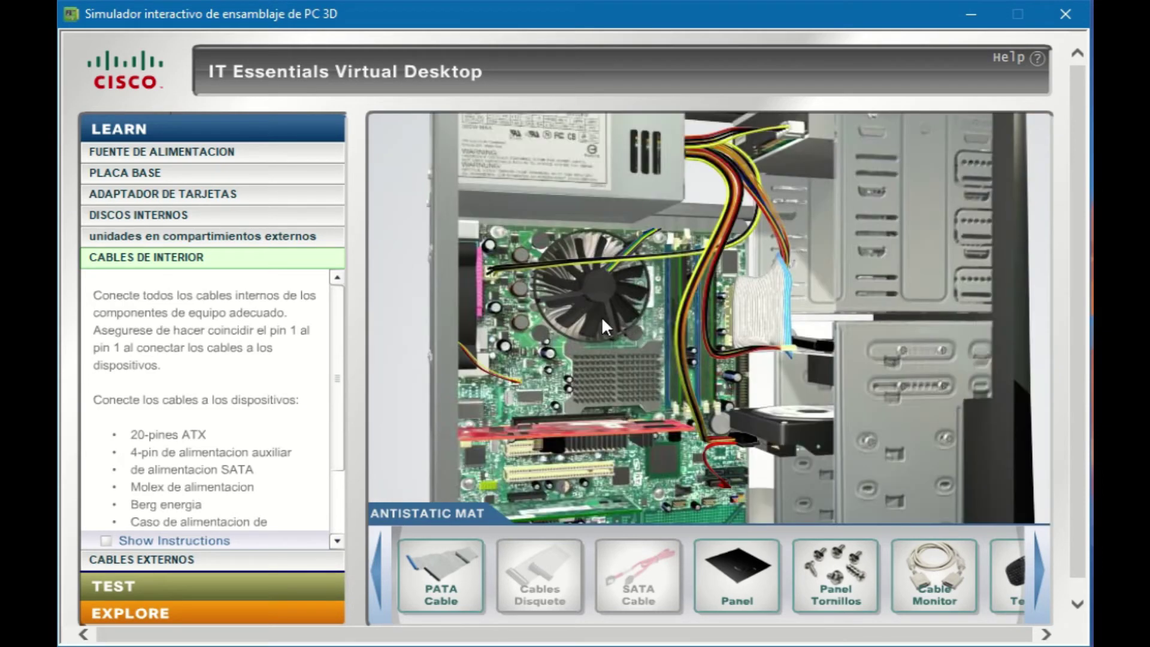
Bring the PATA cable back in, rotate its blue connector to match pin 1 and plug it into the motherboard's PATA header
{"action": "mouse_move", "coordinate": [467, 576]}
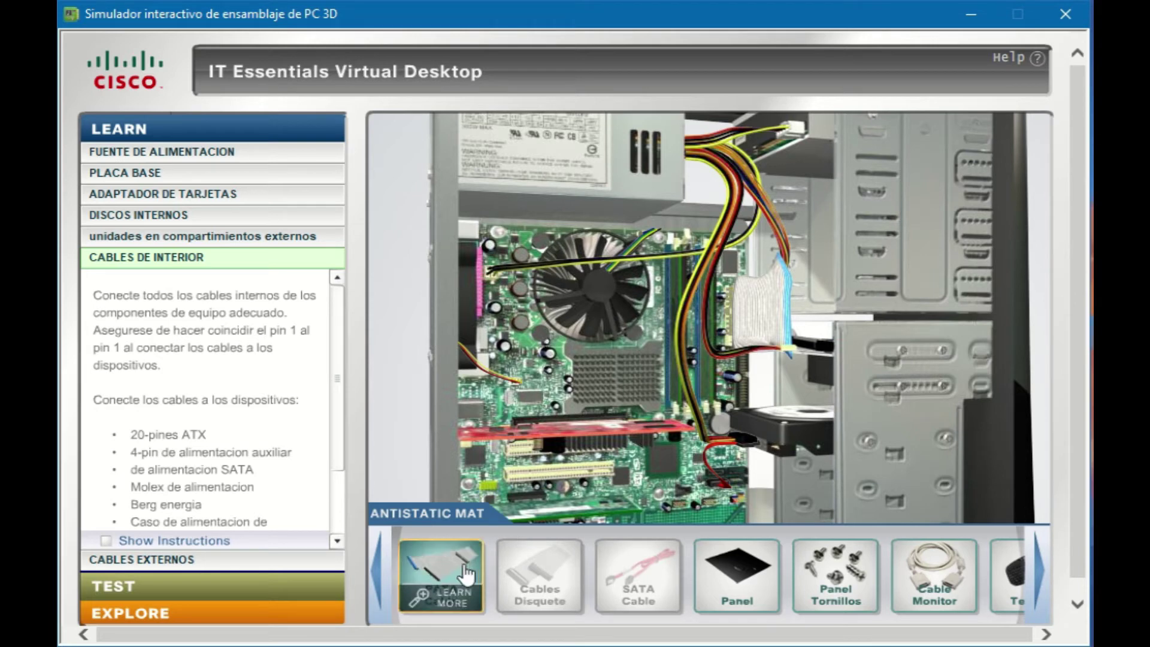
{"action": "left_click_drag", "start_coordinate": [463, 576], "coordinate": [791, 299]}
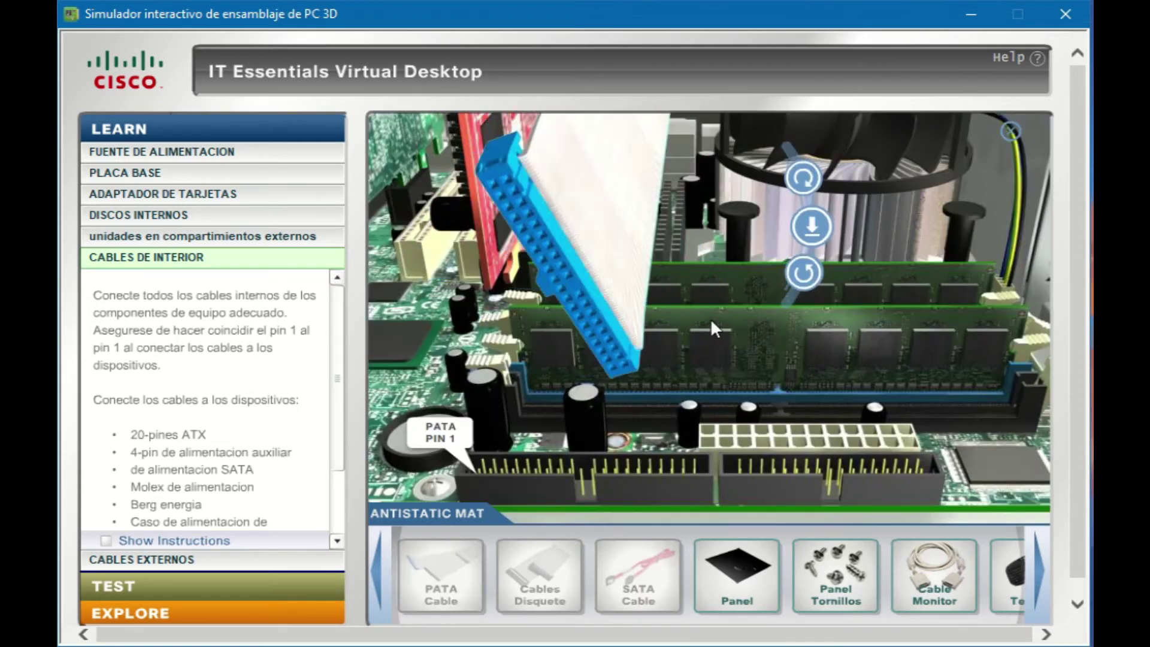
{"action": "left_click", "coordinate": [802, 180]}
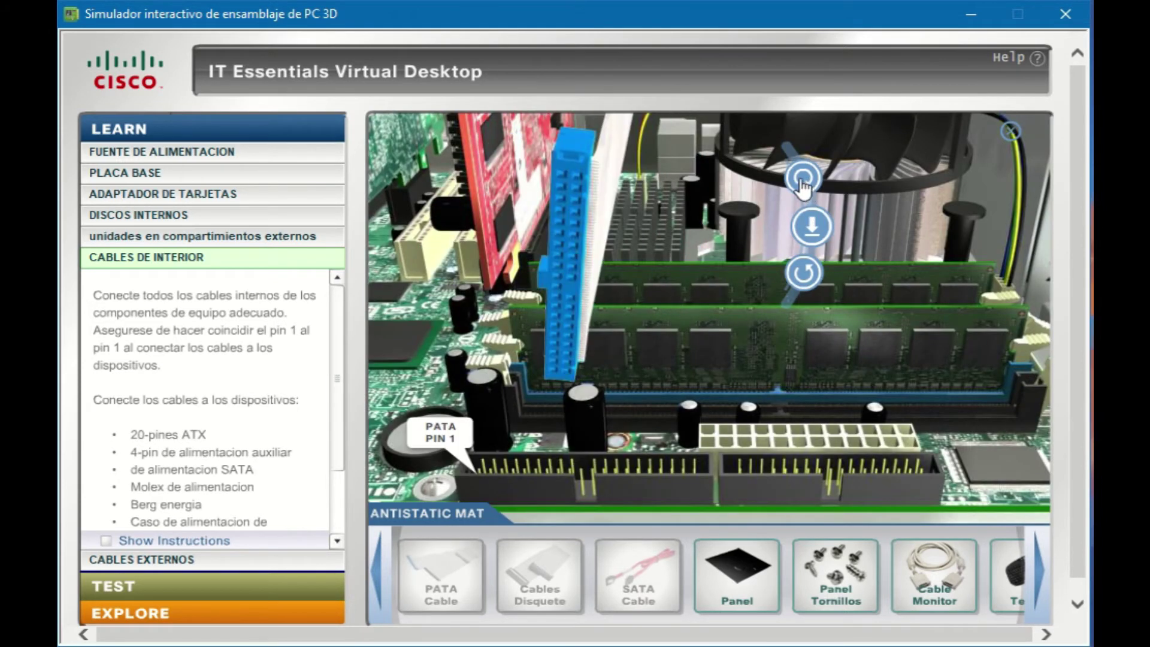
{"action": "left_click", "coordinate": [806, 231]}
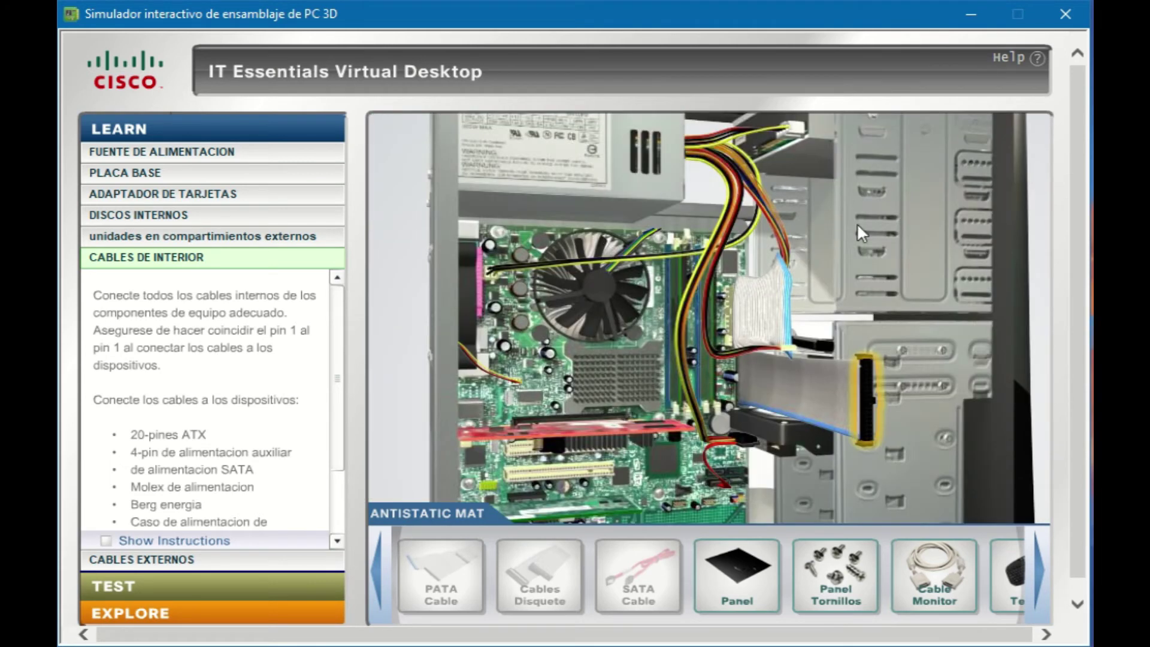
Rotate the free end of the PATA cable into alignment and plug it into the back of the optical drive
{"action": "left_click", "coordinate": [872, 398]}
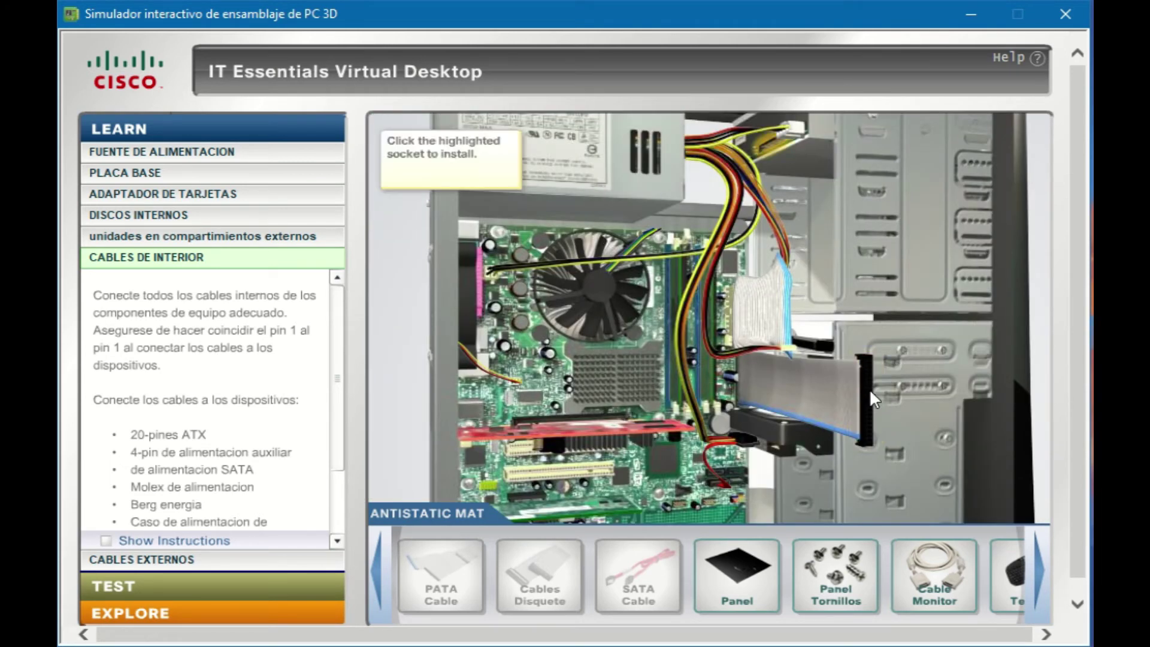
{"action": "left_click", "coordinate": [773, 156]}
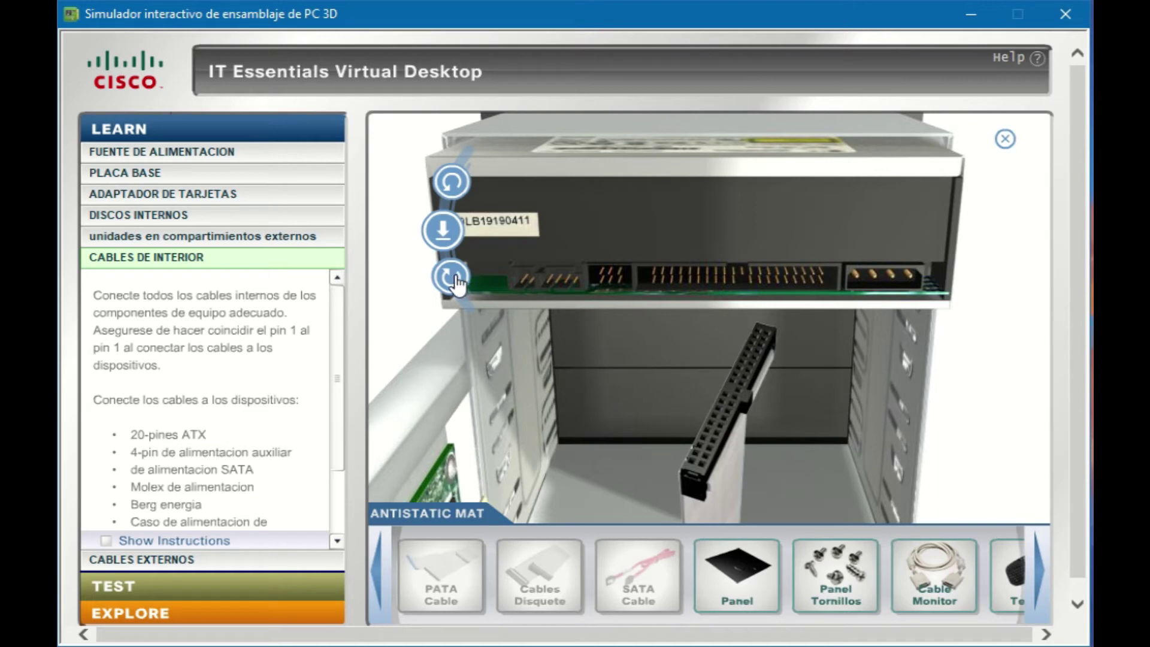
{"action": "left_click", "coordinate": [452, 278]}
{"action": "left_click", "coordinate": [443, 230]}
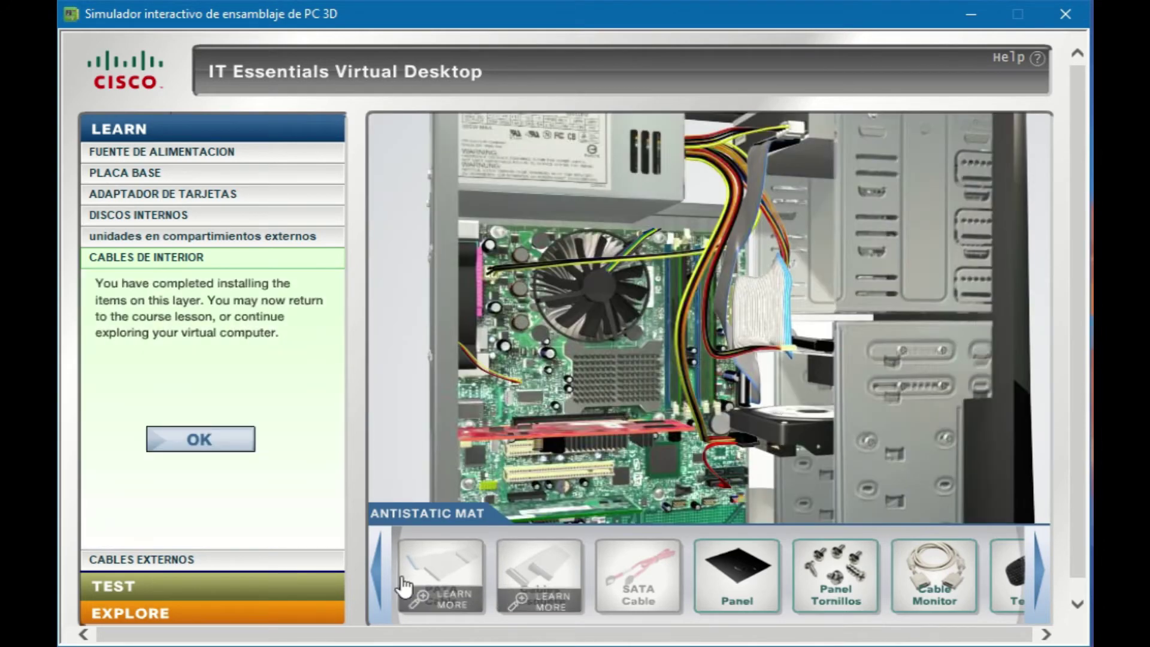
Dismiss the completion notice of the internal cables layer and open the CABLES EXTERNOS layer
{"action": "left_click", "coordinate": [377, 578]}
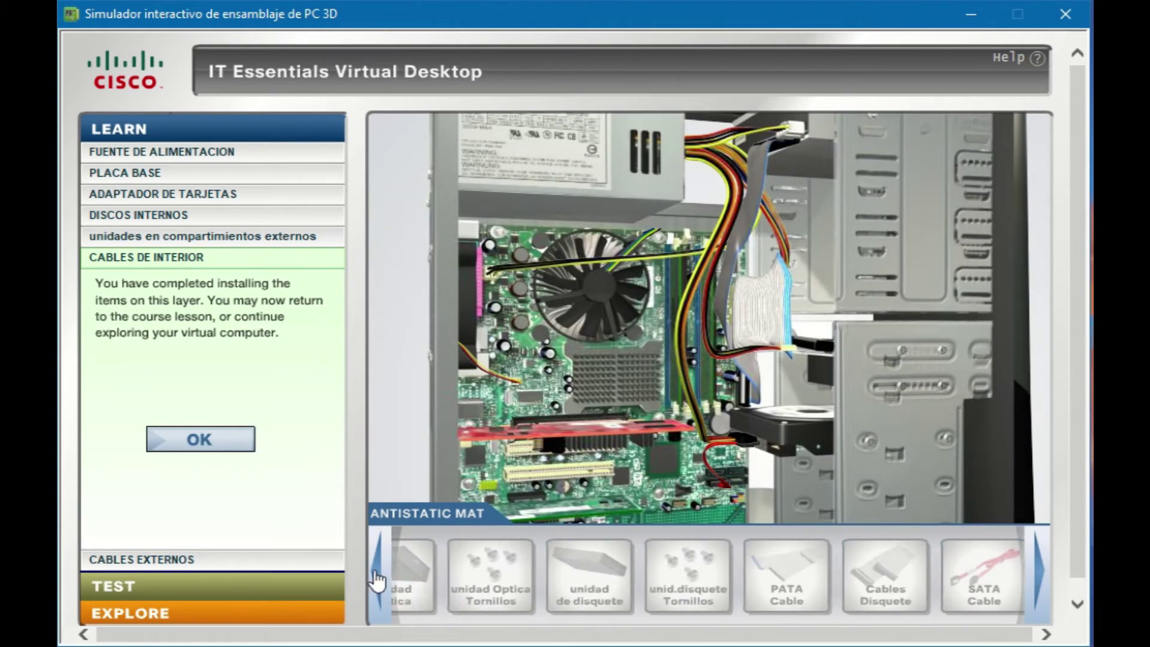
{"action": "left_click", "coordinate": [1042, 578]}
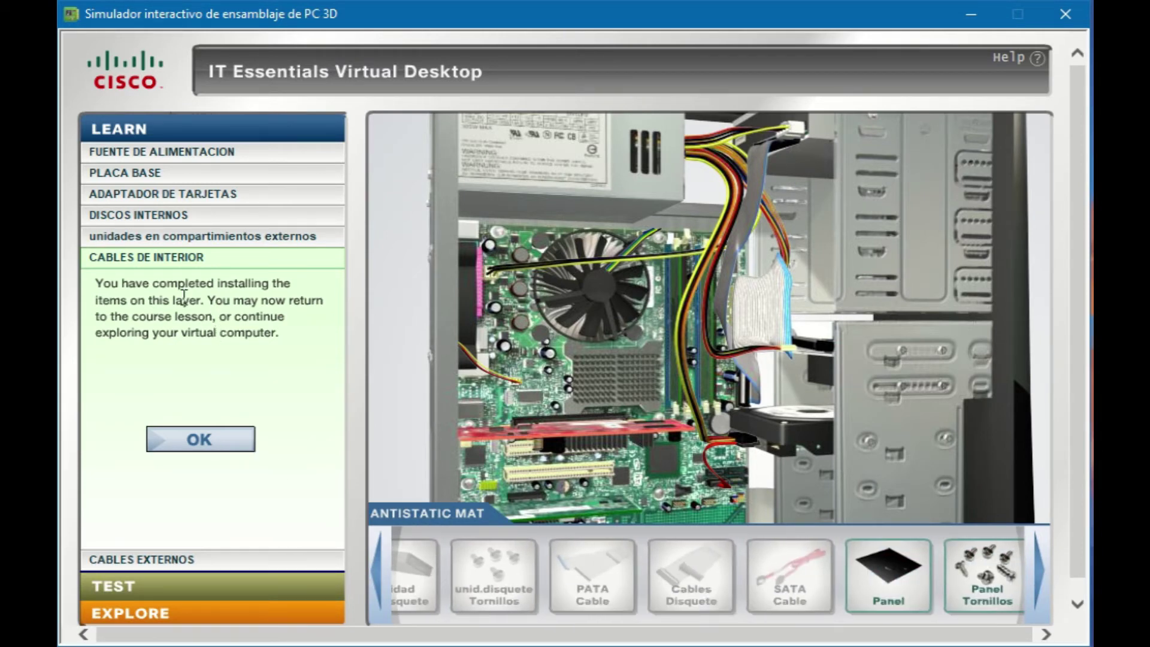
{"action": "left_click", "coordinate": [219, 442]}
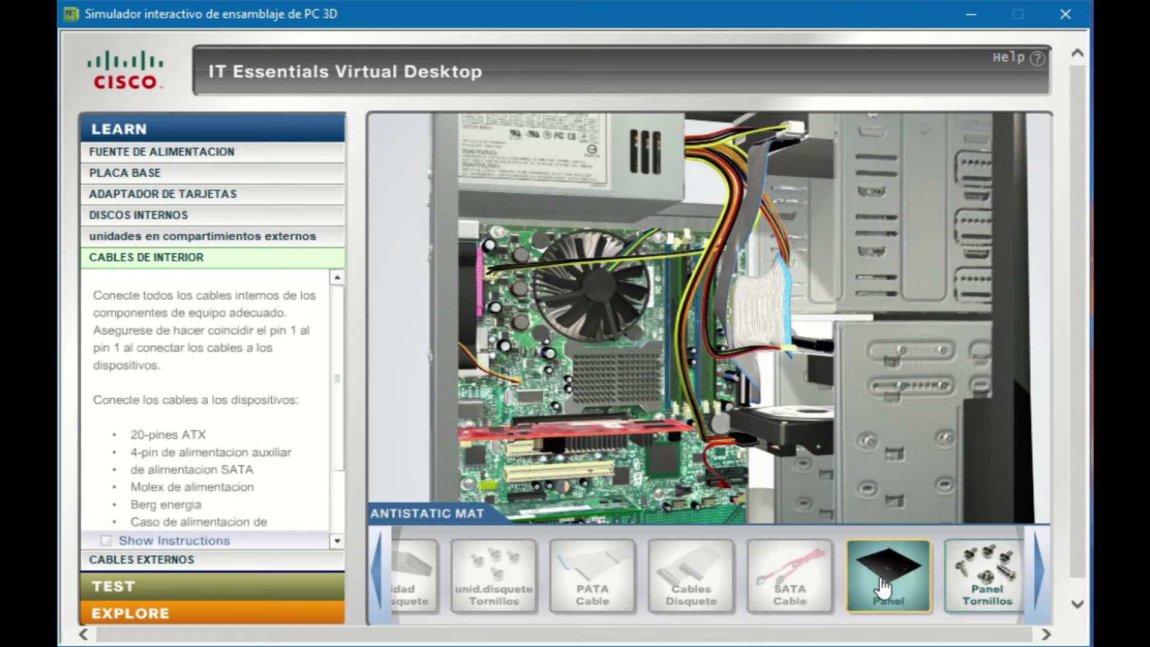
{"action": "left_click_drag", "start_coordinate": [880, 584], "coordinate": [760, 246]}
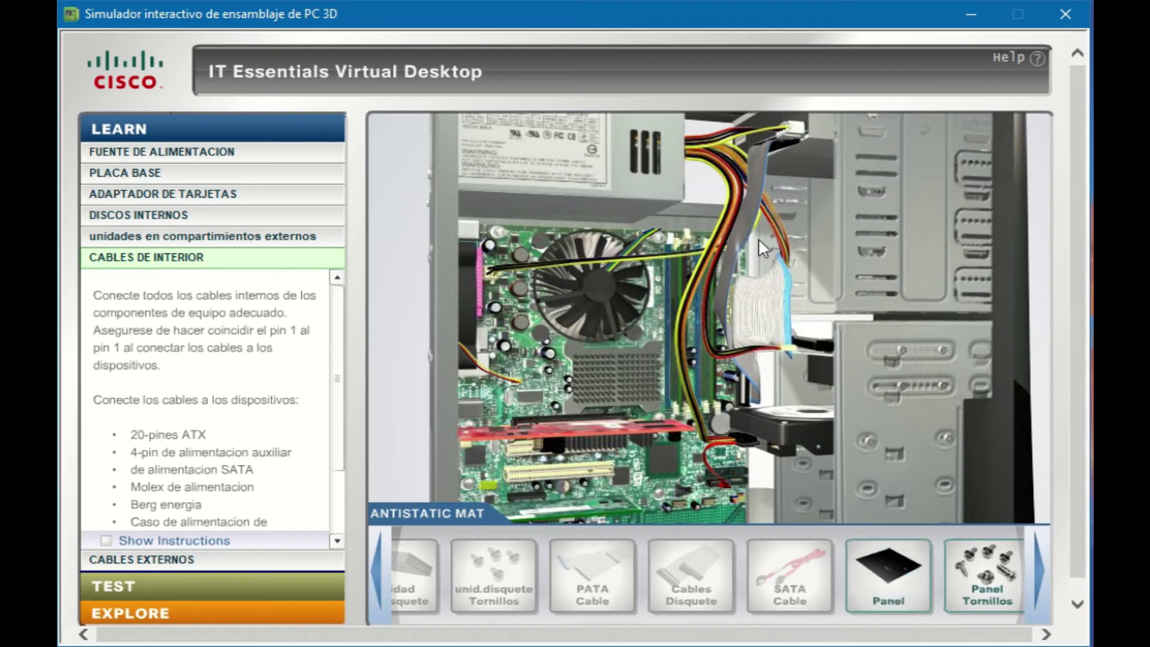
{"action": "left_click", "coordinate": [181, 560]}
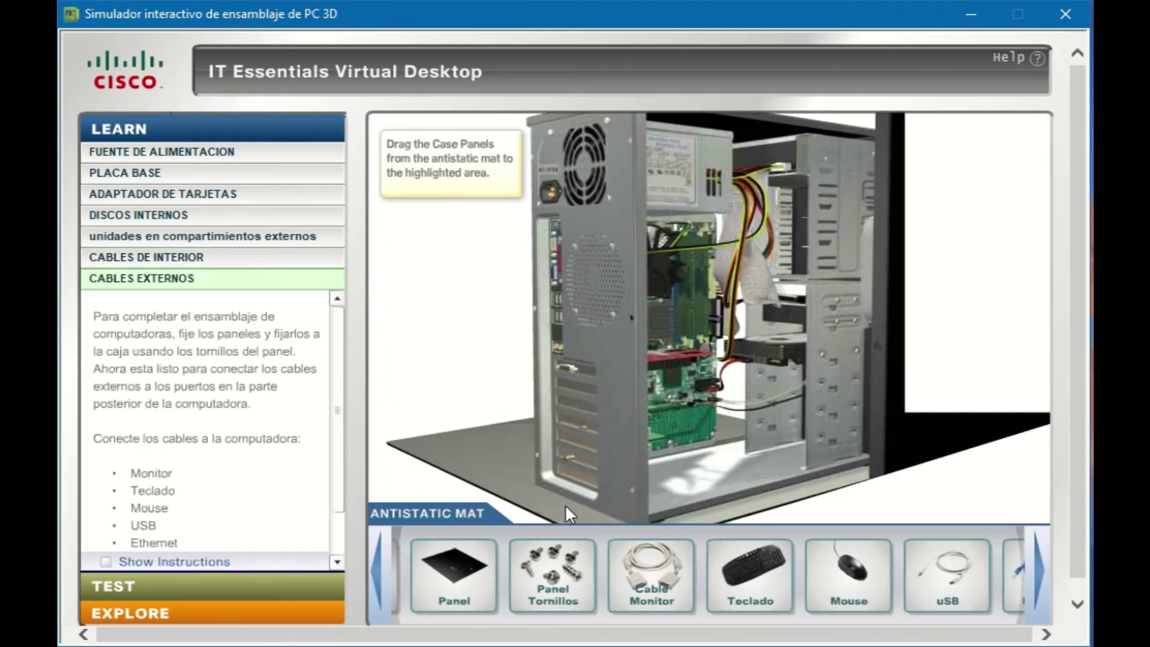
Close the case with the Panel part and fasten it with the Panel Tornillos screws
{"action": "left_click_drag", "start_coordinate": [453, 572], "coordinate": [741, 313]}
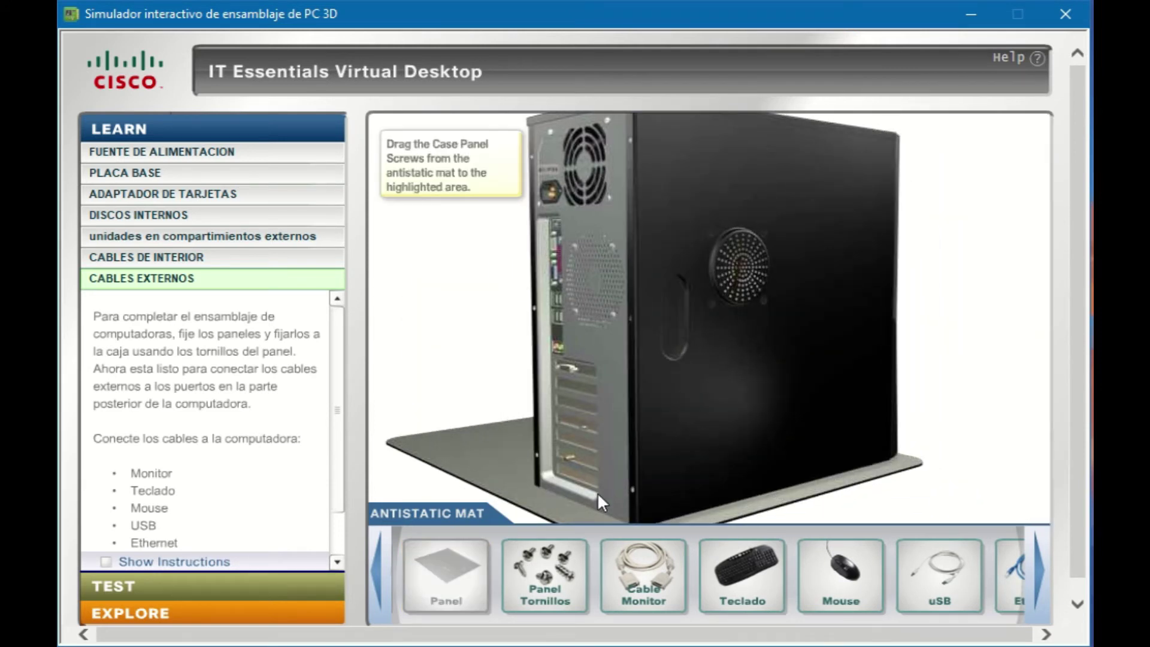
{"action": "left_click_drag", "start_coordinate": [544, 572], "coordinate": [641, 305]}
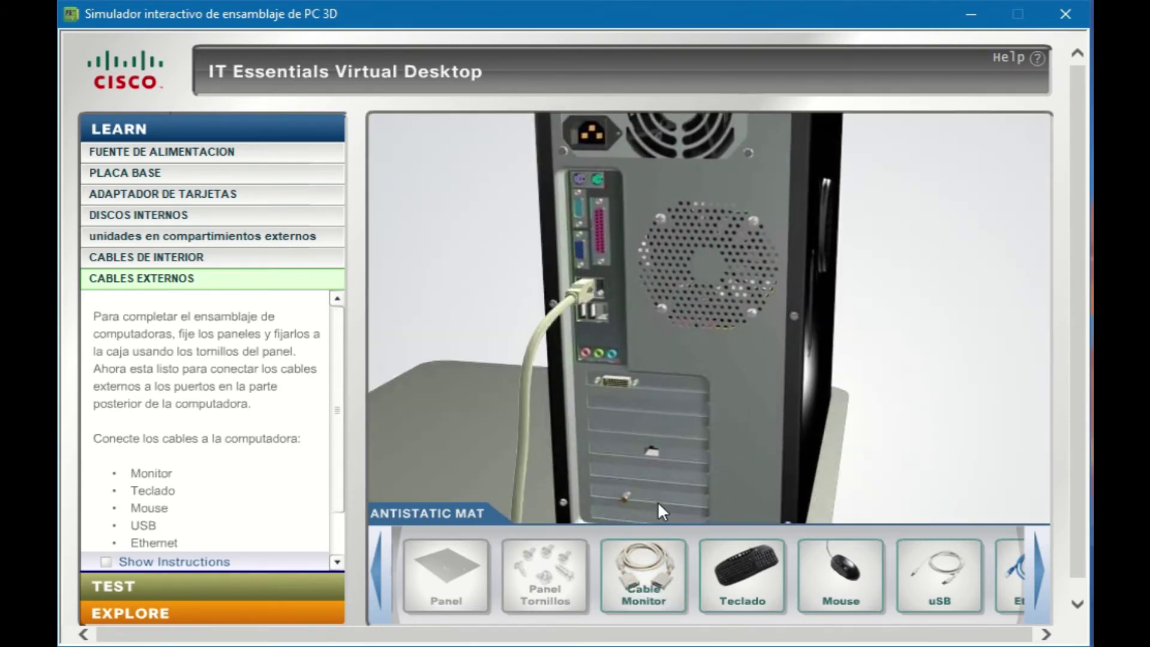
Bring the monitor cable to the graphics card, rotate its connector into alignment and plug it into the DVI port
{"action": "left_click_drag", "start_coordinate": [643, 575], "coordinate": [662, 418]}
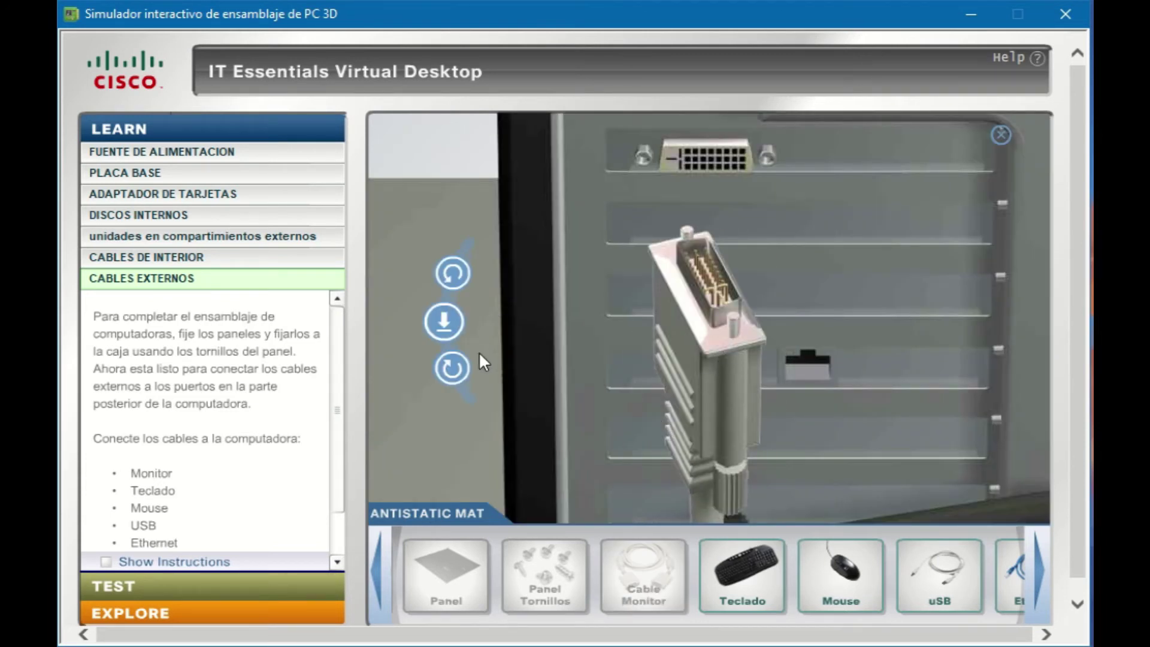
{"action": "left_click", "coordinate": [456, 372]}
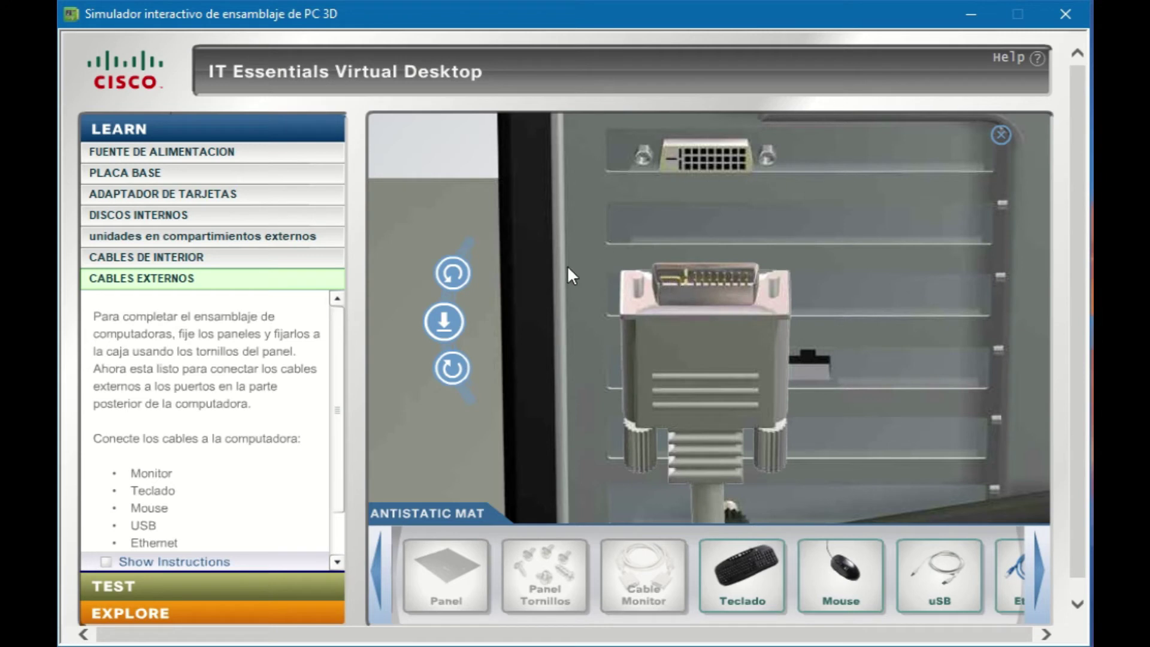
{"action": "left_click", "coordinate": [455, 318]}
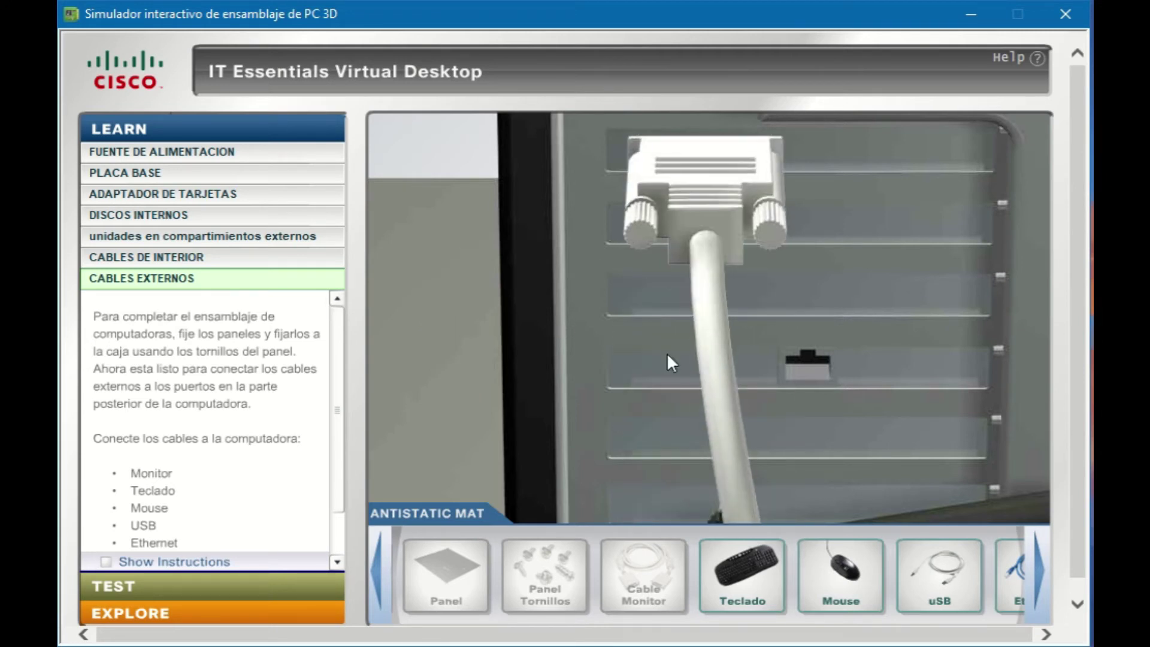
Bring the keyboard cable to the rear ports, rotate its connector into alignment and plug it into the purple PS/2 port
{"action": "left_click_drag", "start_coordinate": [734, 572], "coordinate": [647, 186]}
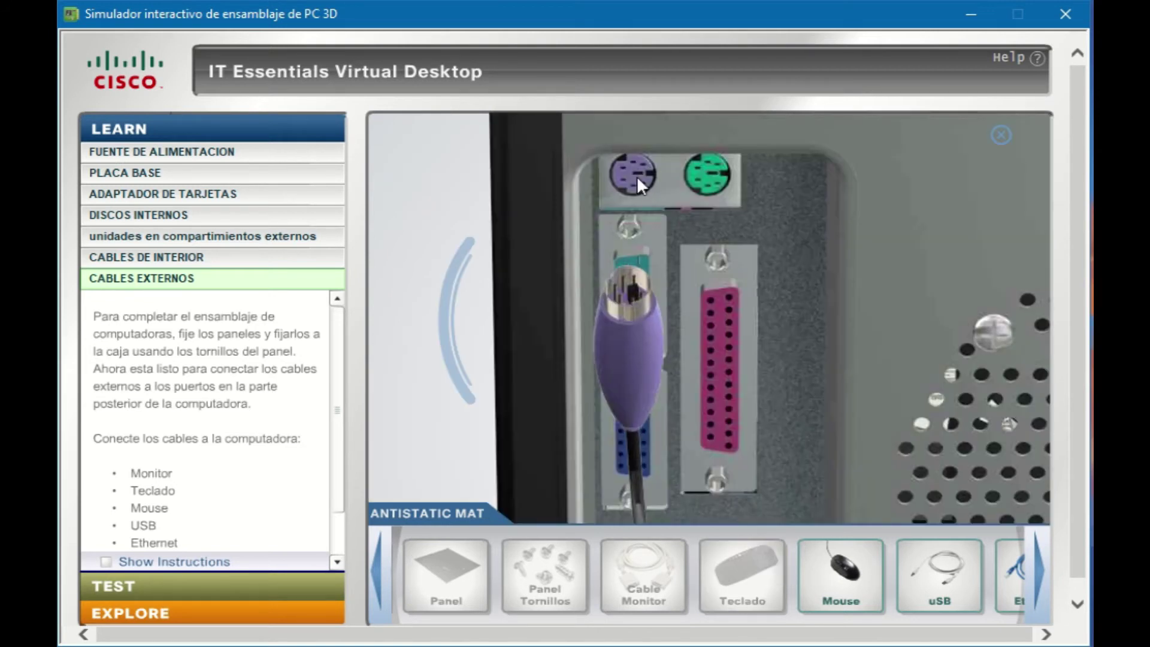
{"action": "left_click", "coordinate": [452, 276]}
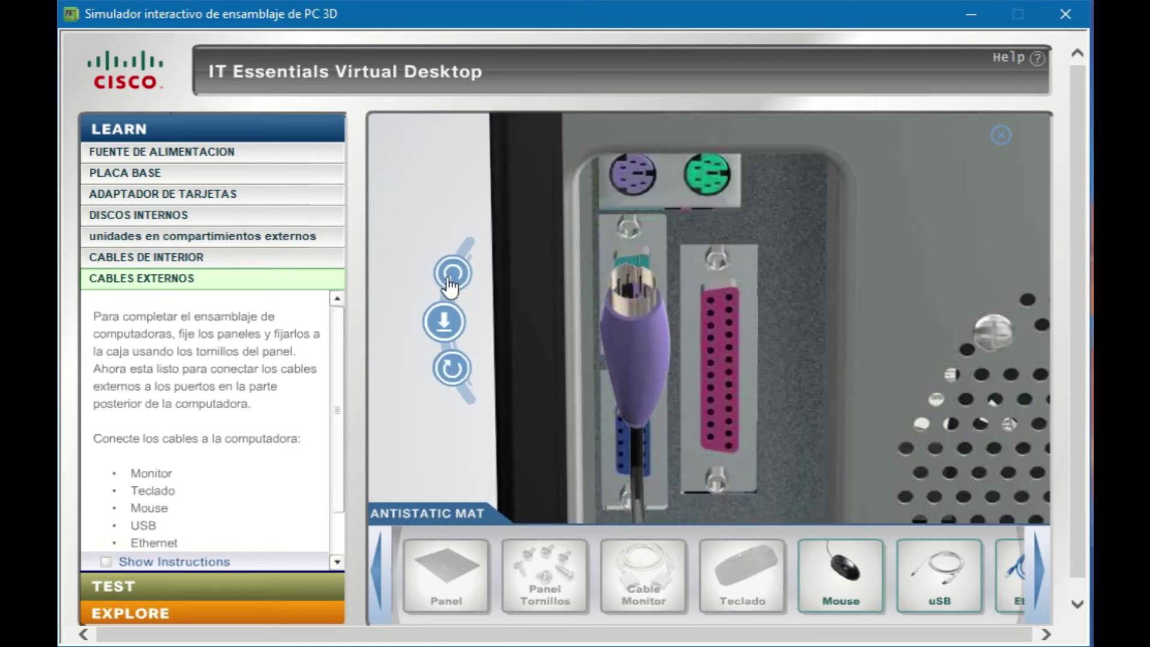
{"action": "left_click", "coordinate": [453, 364]}
{"action": "left_click", "coordinate": [444, 321]}
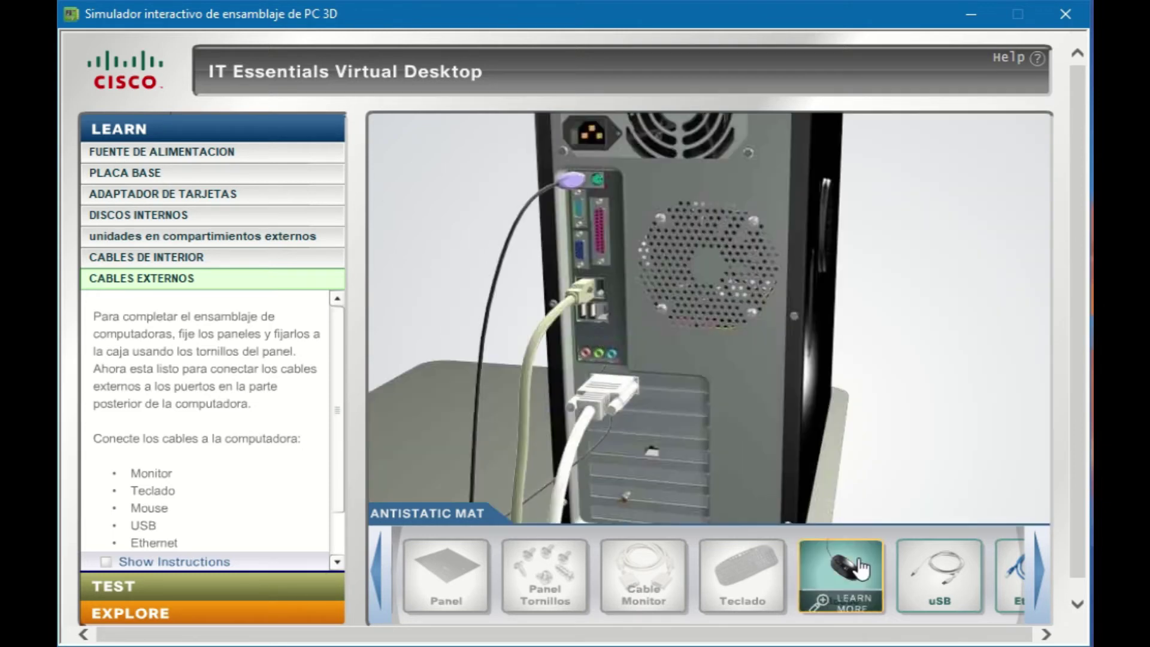
Bring the mouse cable to the rear ports, rotate its connector until the pins align and plug it into the green PS/2 port
{"action": "left_click_drag", "start_coordinate": [840, 572], "coordinate": [650, 180]}
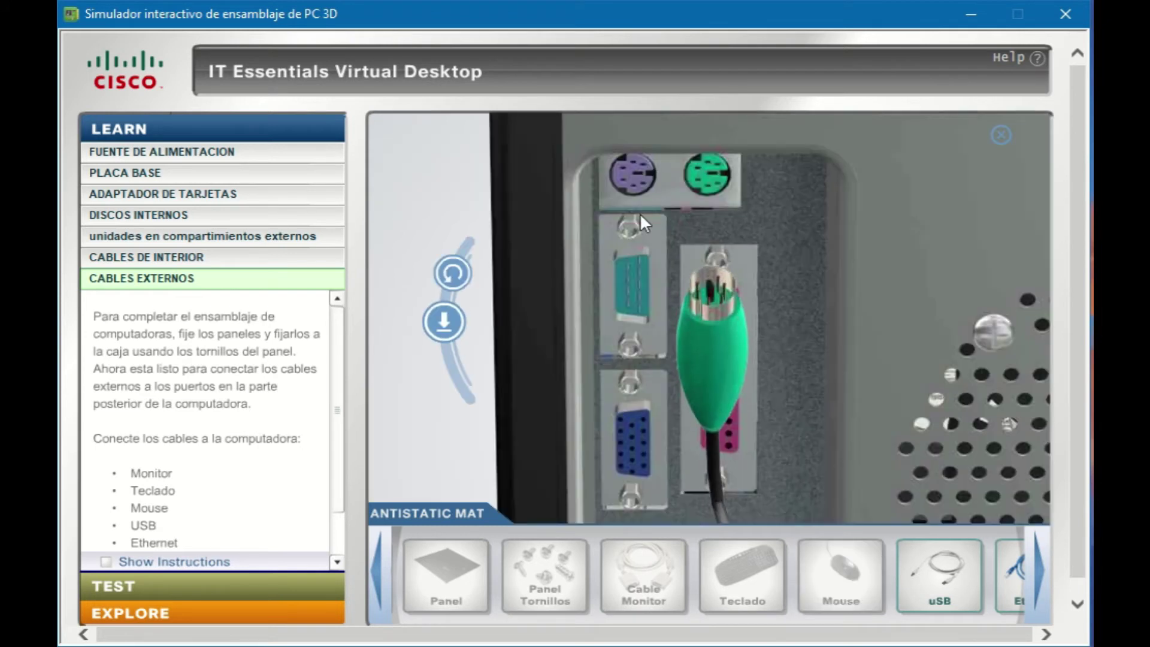
{"action": "left_click", "coordinate": [461, 284]}
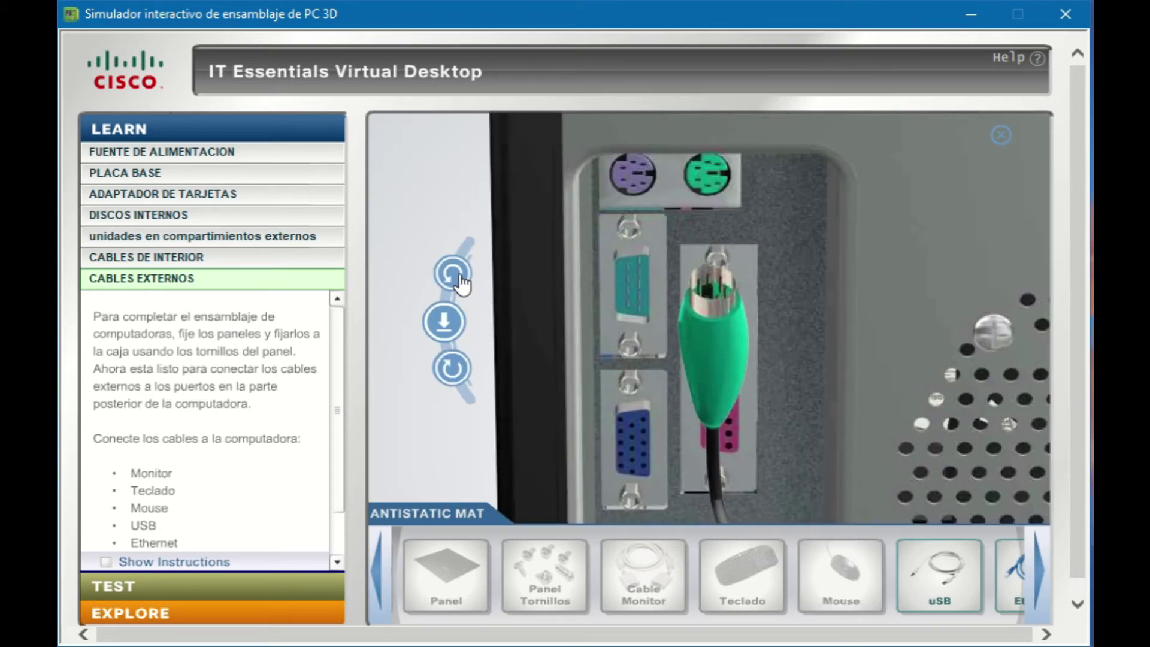
{"action": "left_click", "coordinate": [461, 285]}
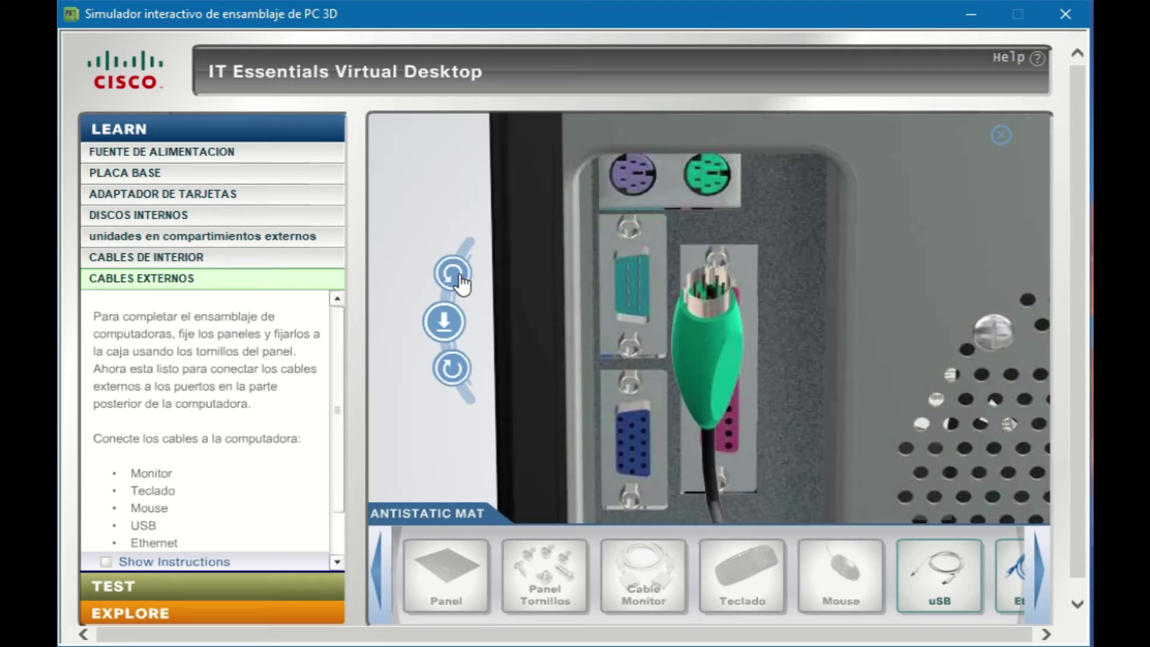
{"action": "left_click", "coordinate": [443, 326]}
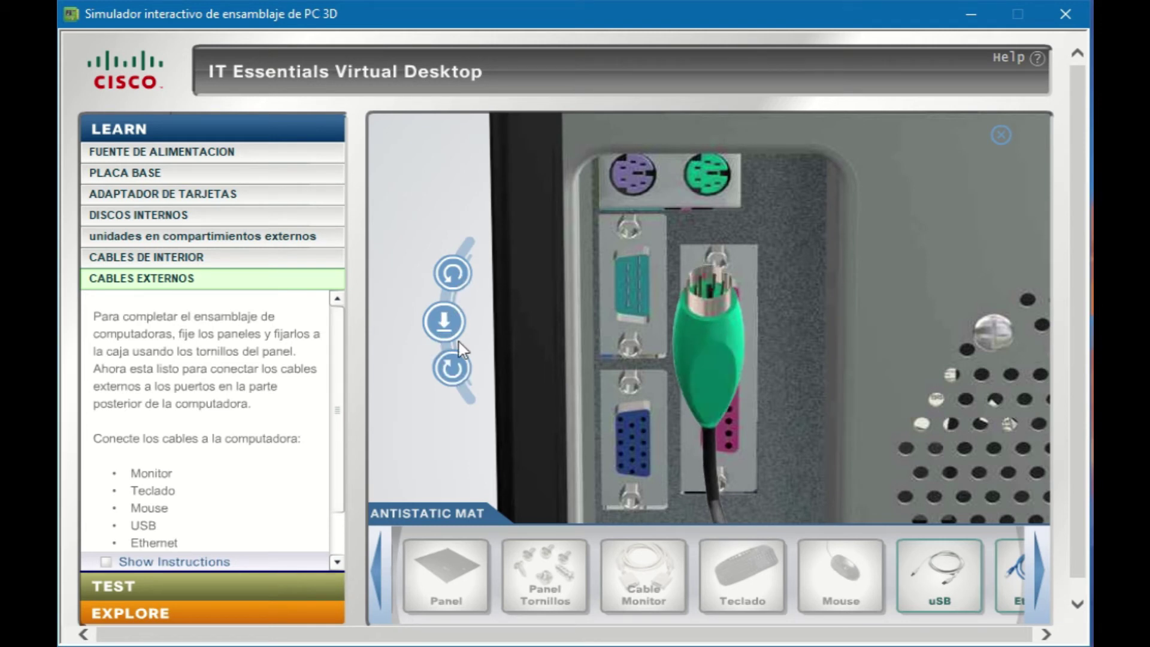
{"action": "left_click", "coordinate": [456, 370]}
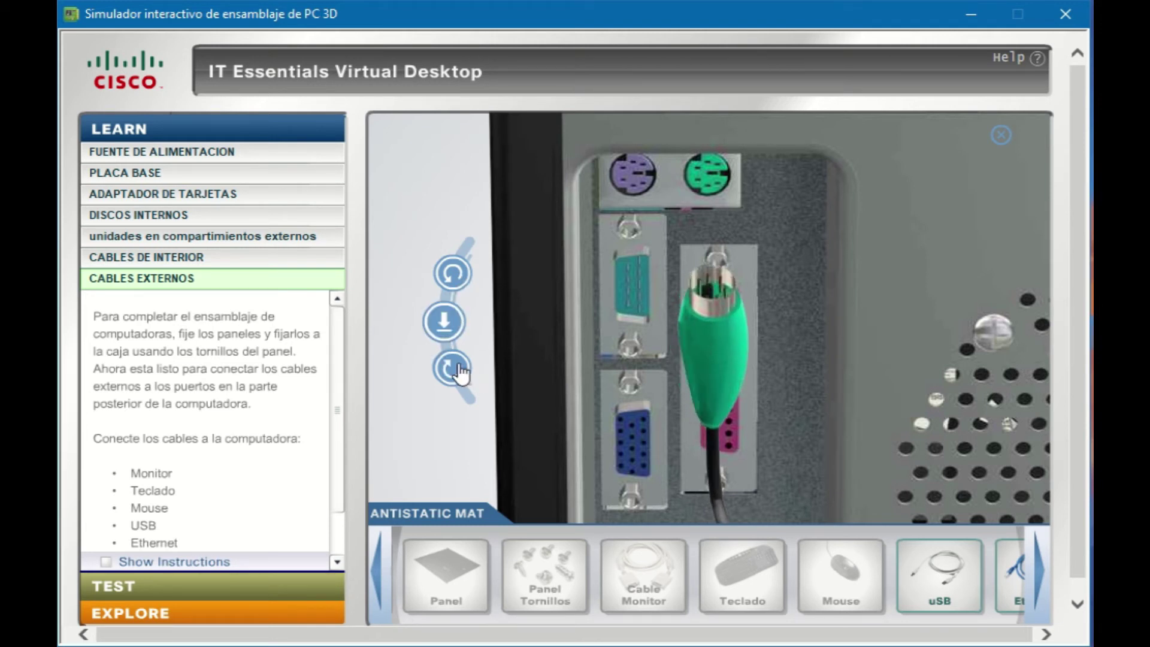
{"action": "left_click", "coordinate": [459, 371]}
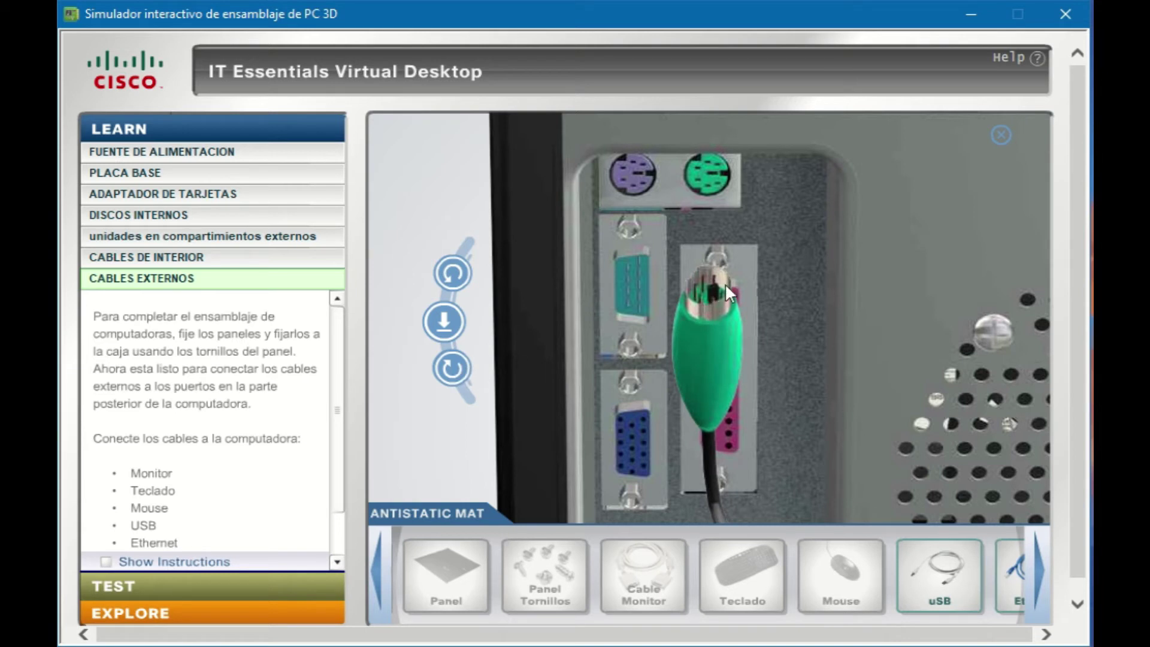
{"action": "left_click", "coordinate": [453, 323]}
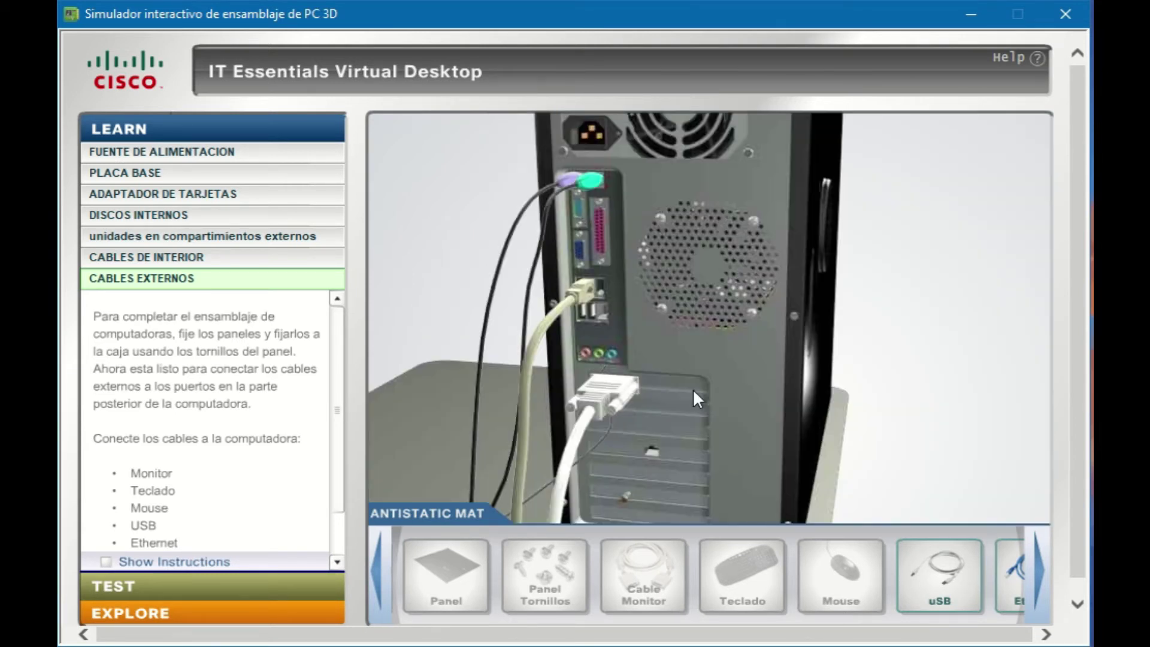
Rotate the Ethernet connector into alignment, plug it into the network card's port, and attach the Wi-Fi antenna to the wireless card
{"action": "mouse_move", "coordinate": [953, 563]}
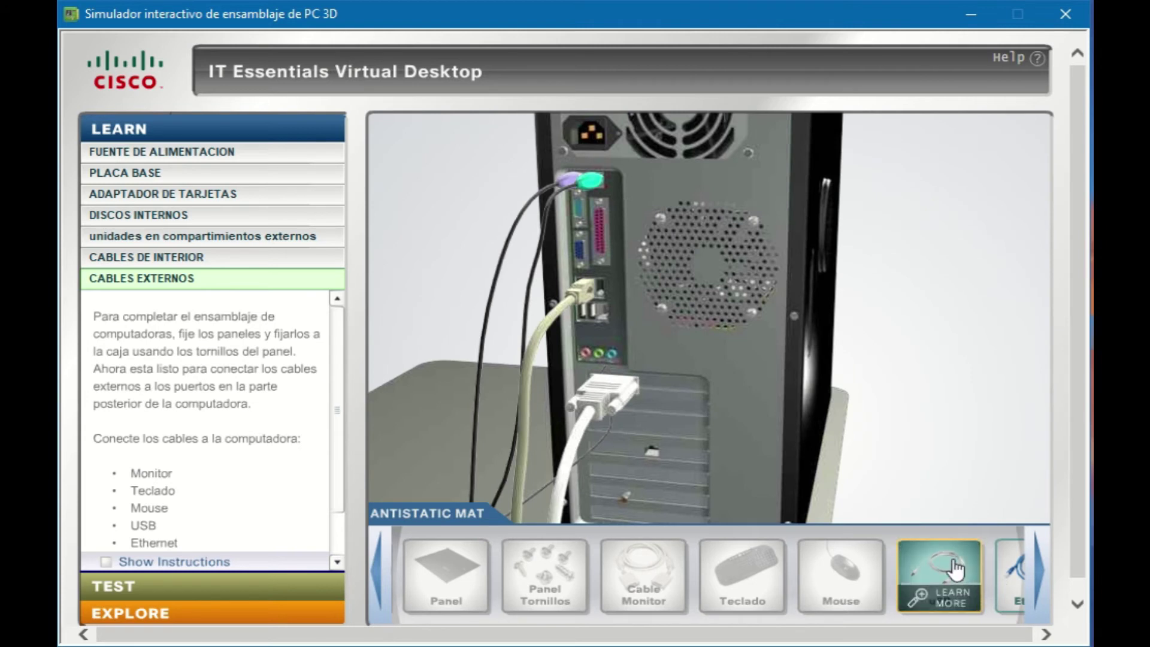
{"action": "left_click", "coordinate": [1043, 572]}
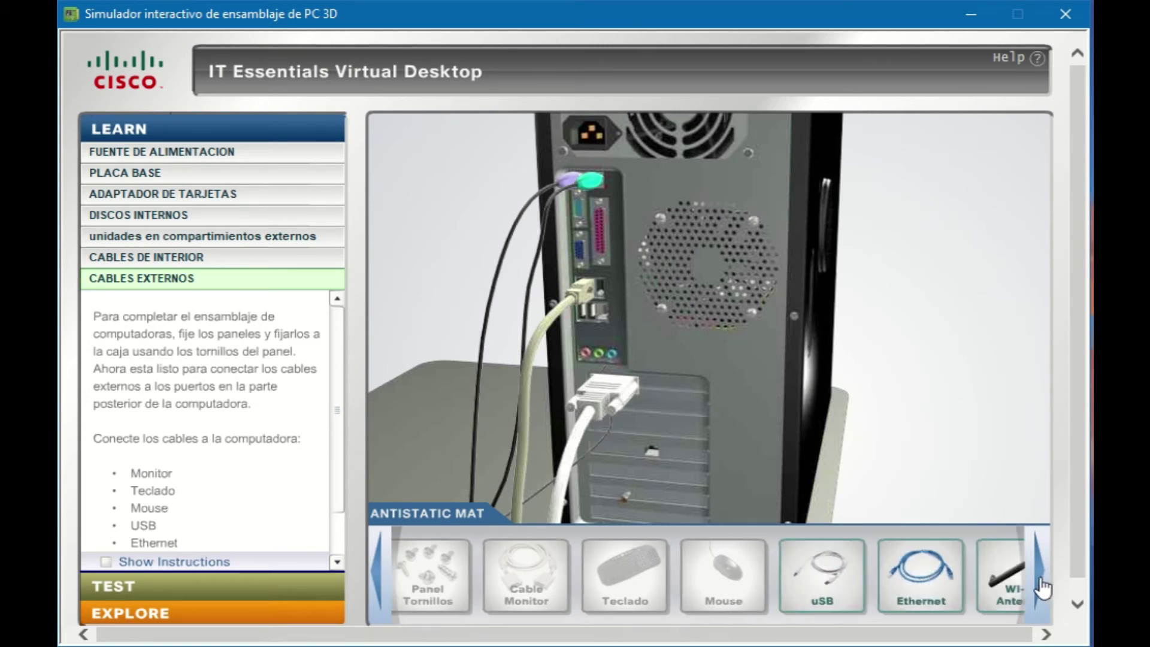
{"action": "left_click_drag", "start_coordinate": [662, 581], "coordinate": [706, 457]}
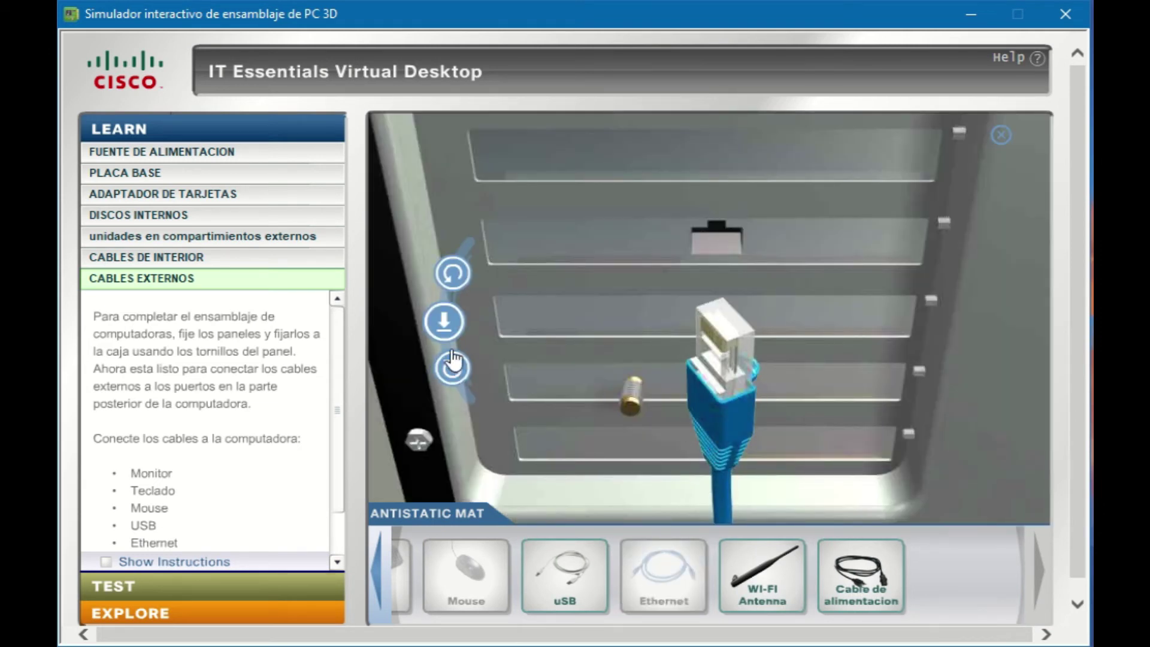
{"action": "left_click", "coordinate": [453, 371]}
{"action": "left_click", "coordinate": [453, 371]}
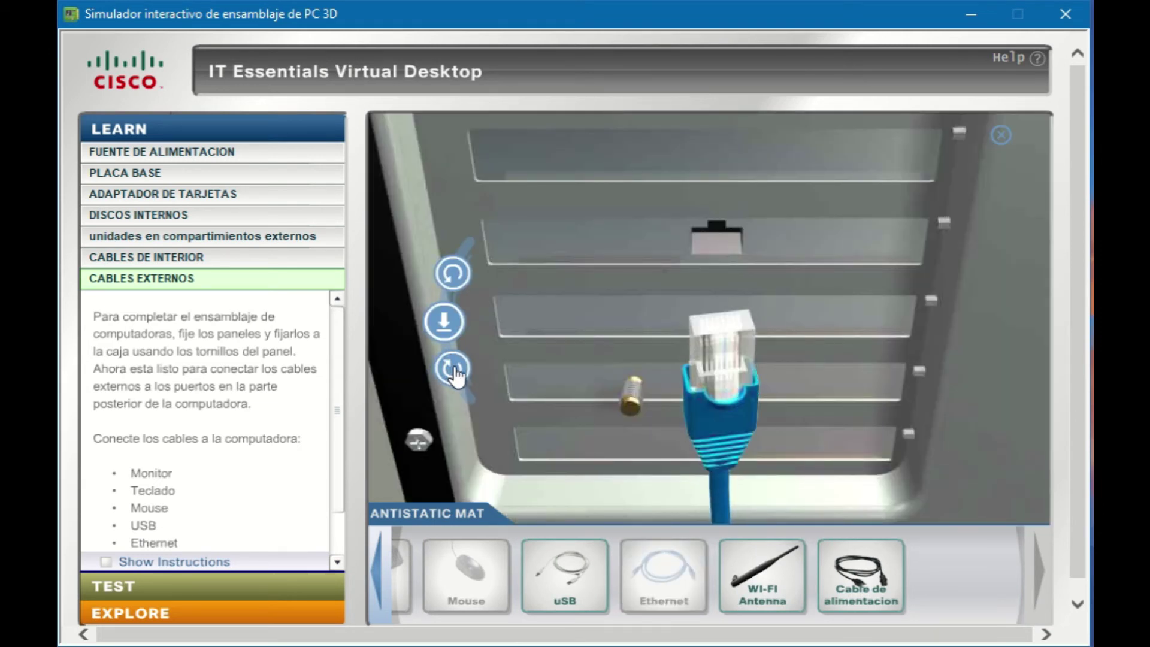
{"action": "left_click", "coordinate": [449, 329]}
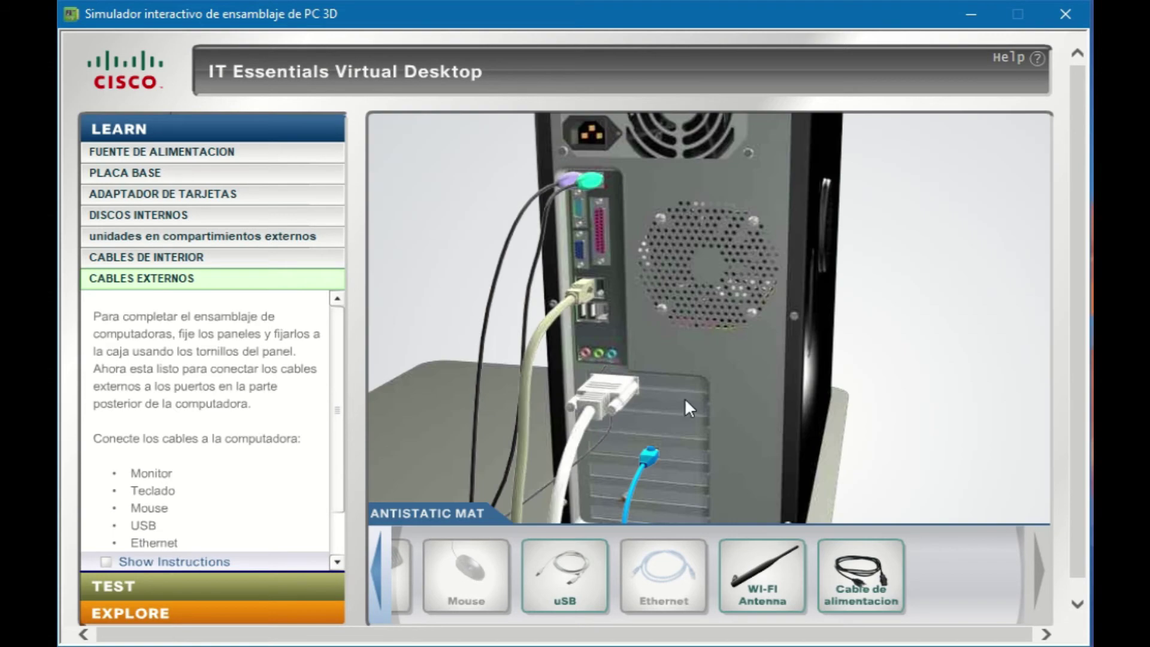
{"action": "left_click_drag", "start_coordinate": [783, 581], "coordinate": [742, 504]}
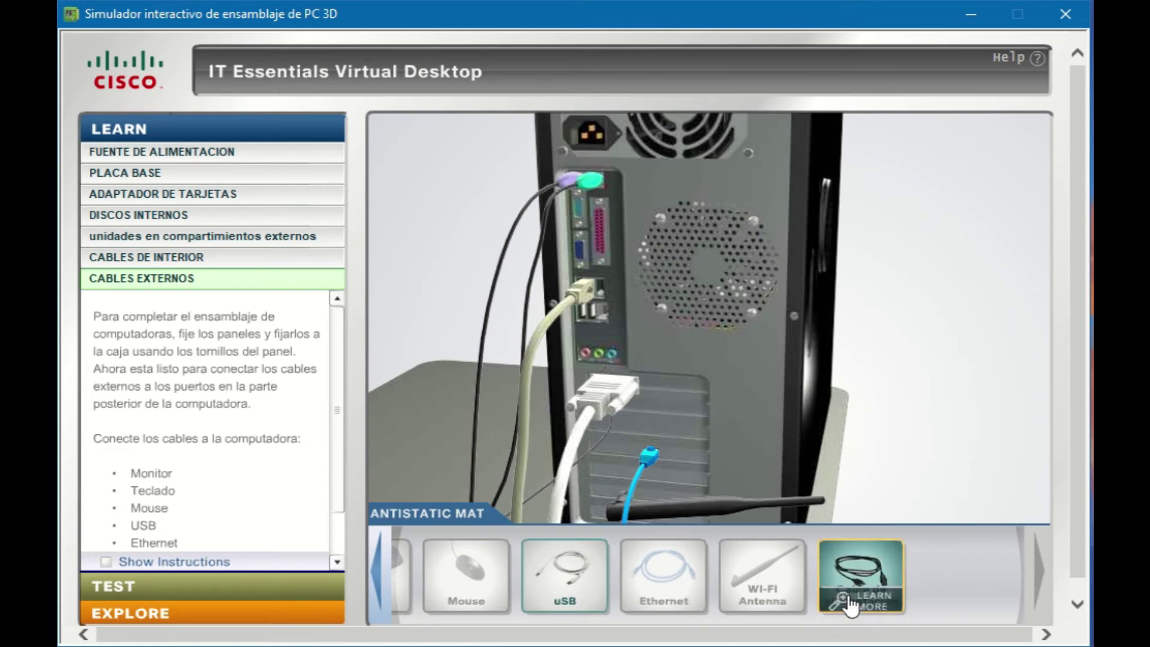
Bring in the power cable, rotate its connector to match the power supply's inlet and plug it in
{"action": "left_click_drag", "start_coordinate": [877, 578], "coordinate": [657, 120]}
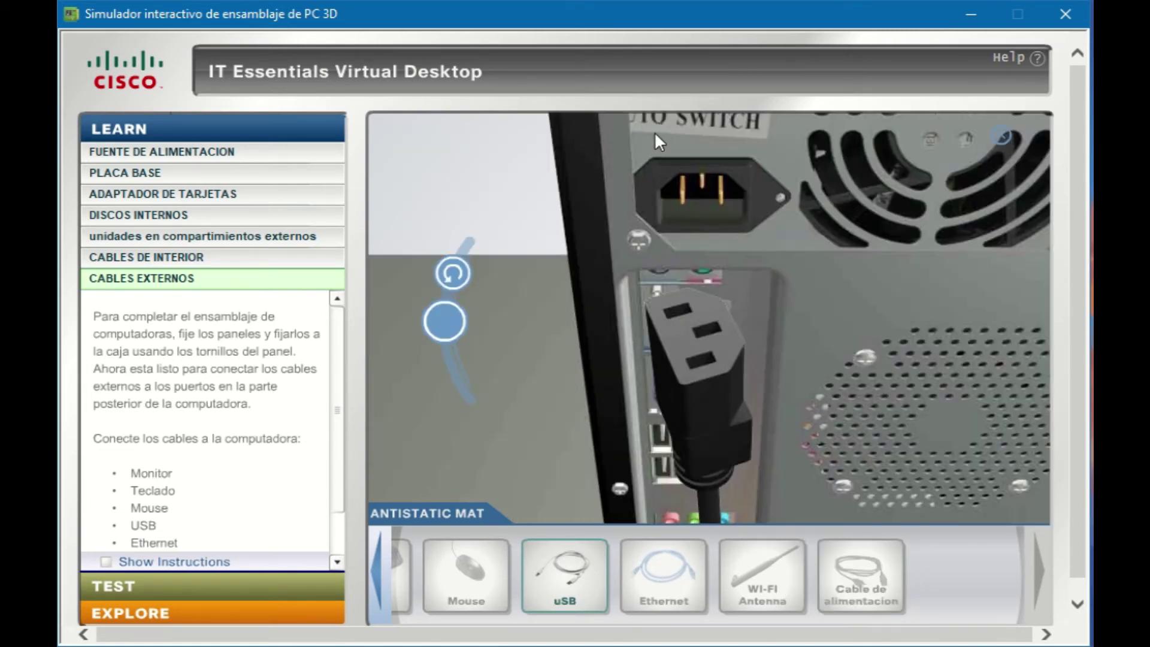
{"action": "left_click", "coordinate": [451, 371]}
{"action": "left_click", "coordinate": [449, 370]}
{"action": "left_click", "coordinate": [451, 370]}
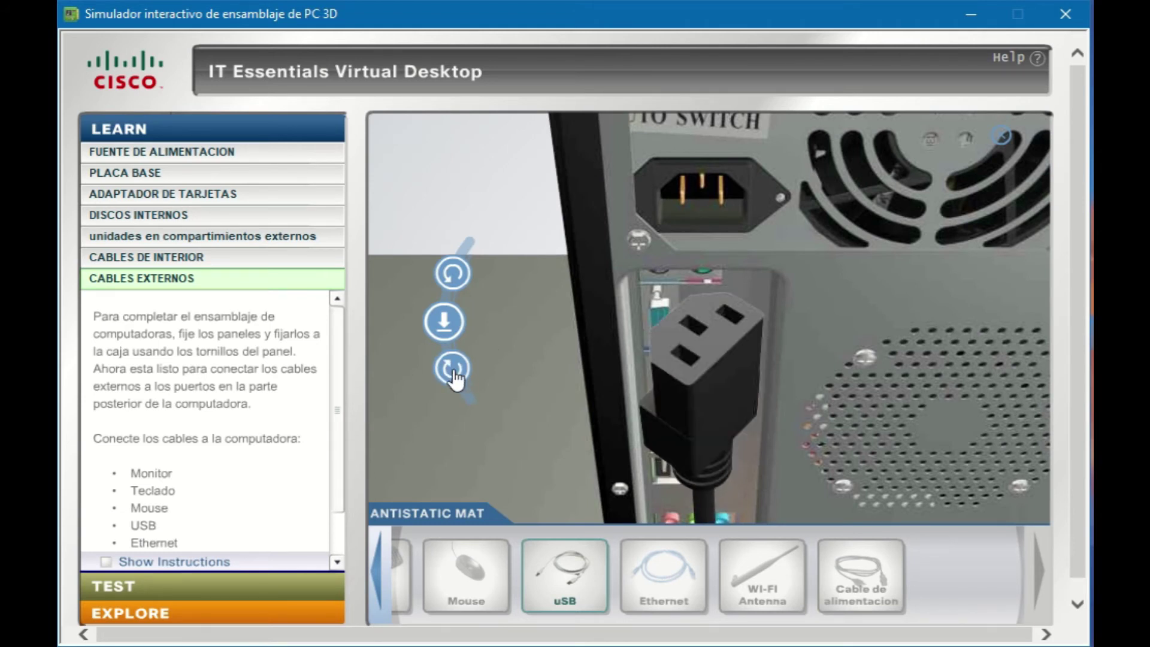
{"action": "left_click", "coordinate": [450, 370]}
{"action": "left_click", "coordinate": [451, 369]}
{"action": "left_click", "coordinate": [450, 370]}
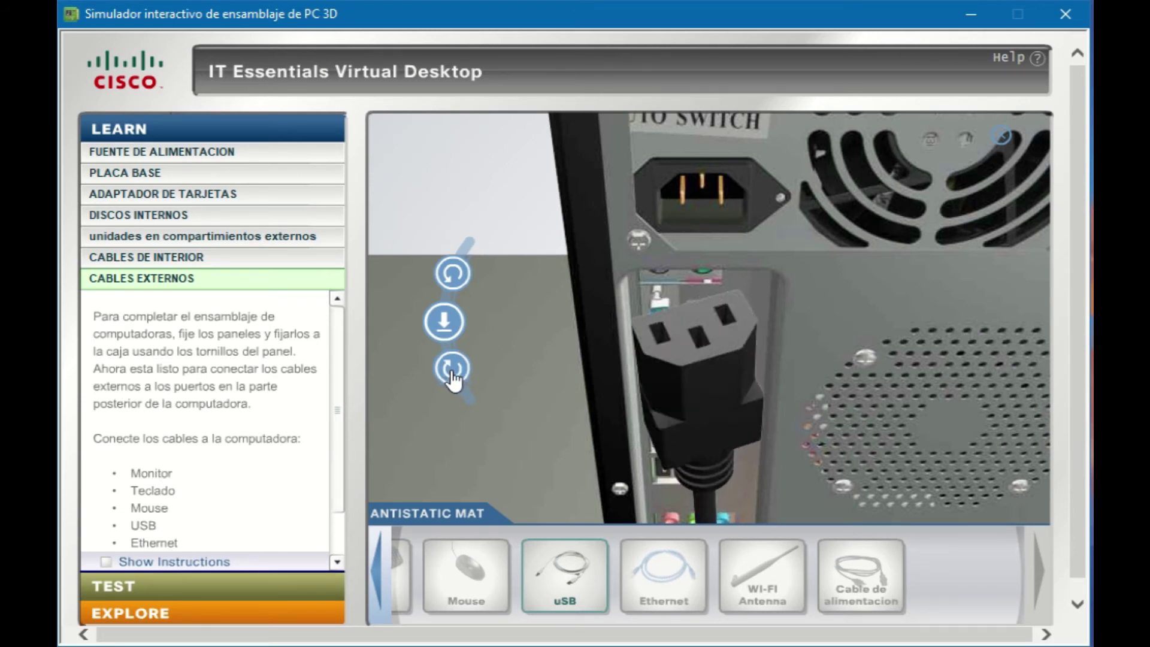
{"action": "left_click", "coordinate": [446, 323]}
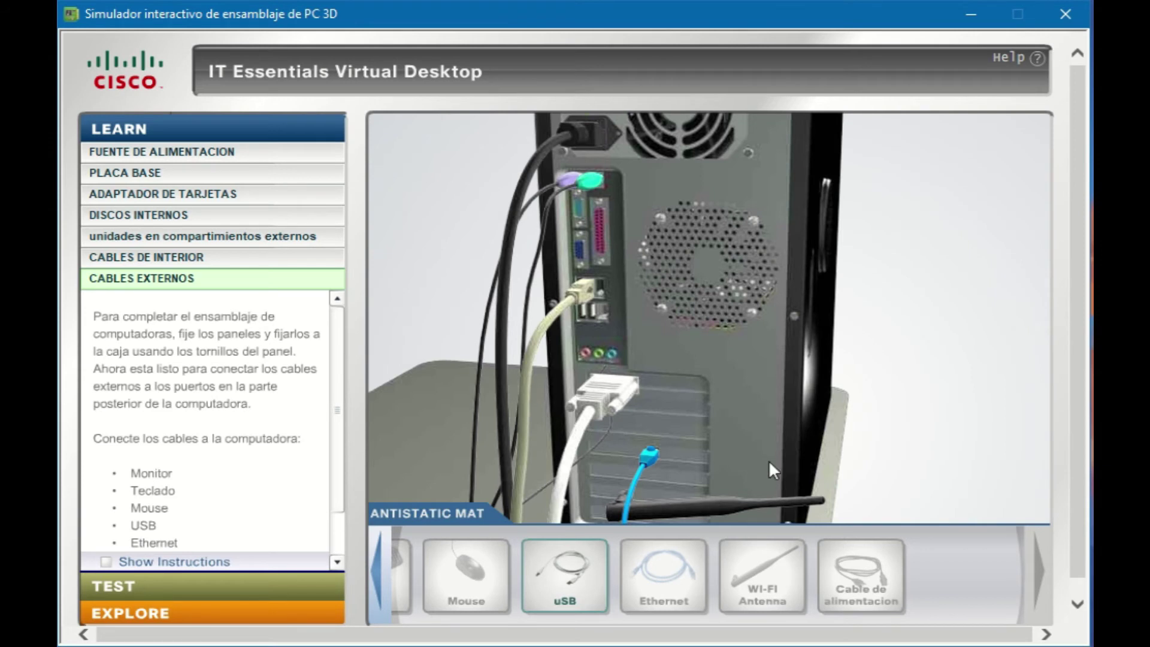
Try to connect the remaining USB cable to the rear of the case and check the list of required external cables
{"action": "left_click_drag", "start_coordinate": [564, 572], "coordinate": [650, 347]}
{"action": "left_click_drag", "start_coordinate": [560, 575], "coordinate": [641, 347]}
{"action": "left_click_drag", "start_coordinate": [570, 561], "coordinate": [641, 338]}
{"action": "left_click_drag", "start_coordinate": [576, 573], "coordinate": [635, 355]}
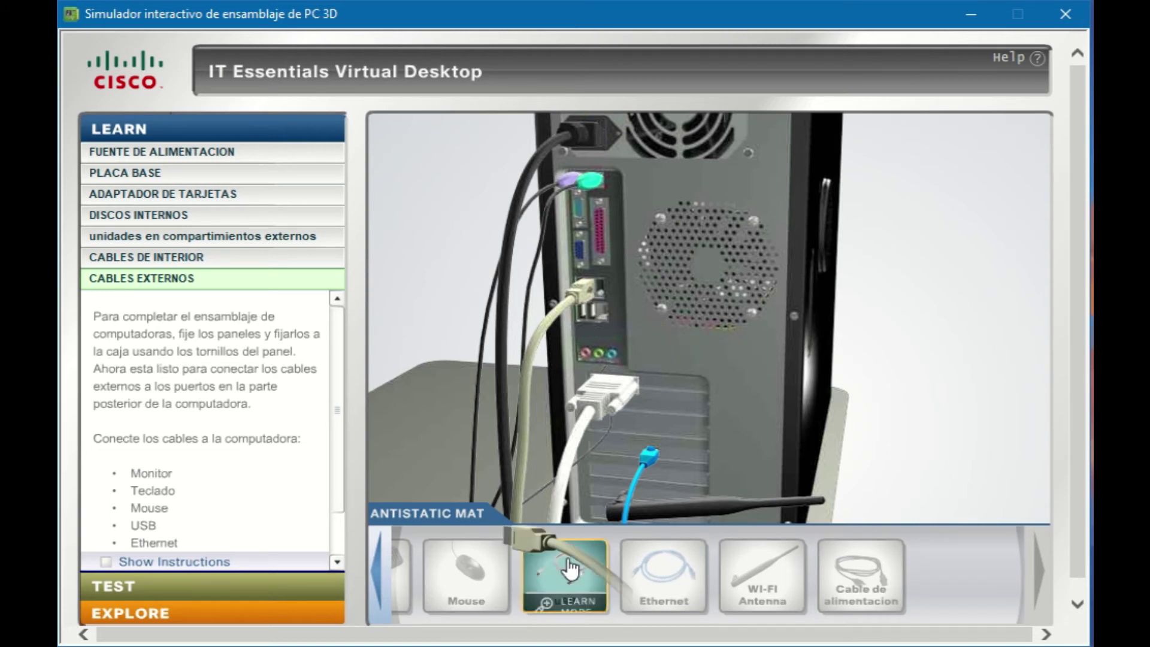
{"action": "left_click_drag", "start_coordinate": [565, 567], "coordinate": [615, 498]}
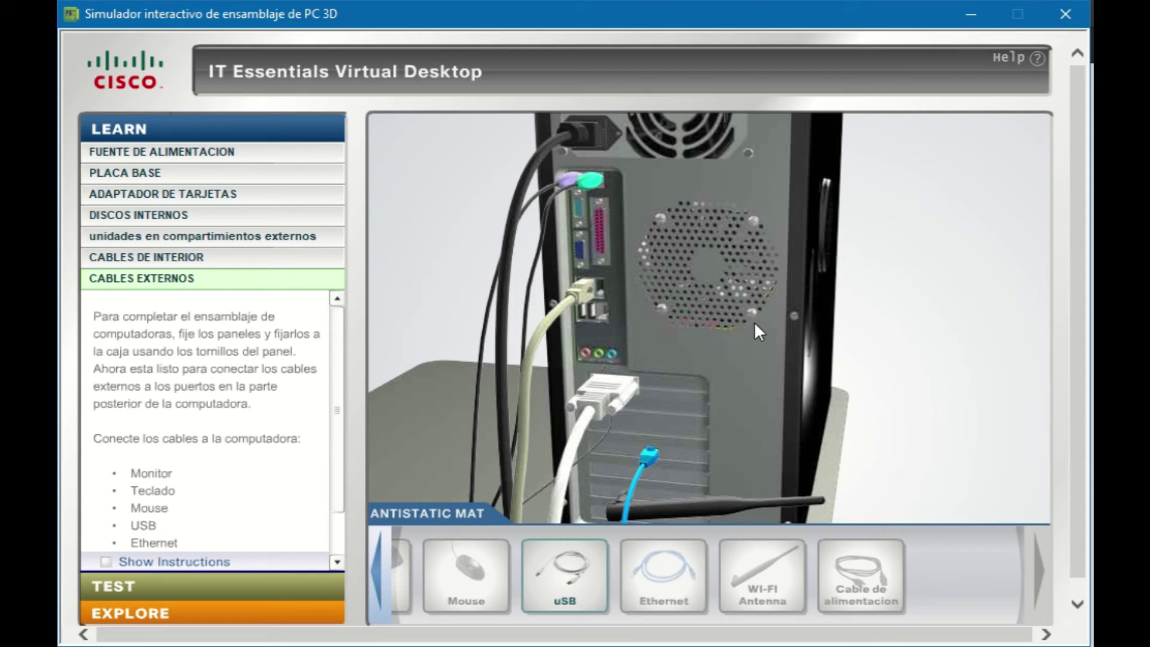
{"action": "scroll", "coordinate": [304, 428], "scroll_direction": "down", "scroll_amount": 1}
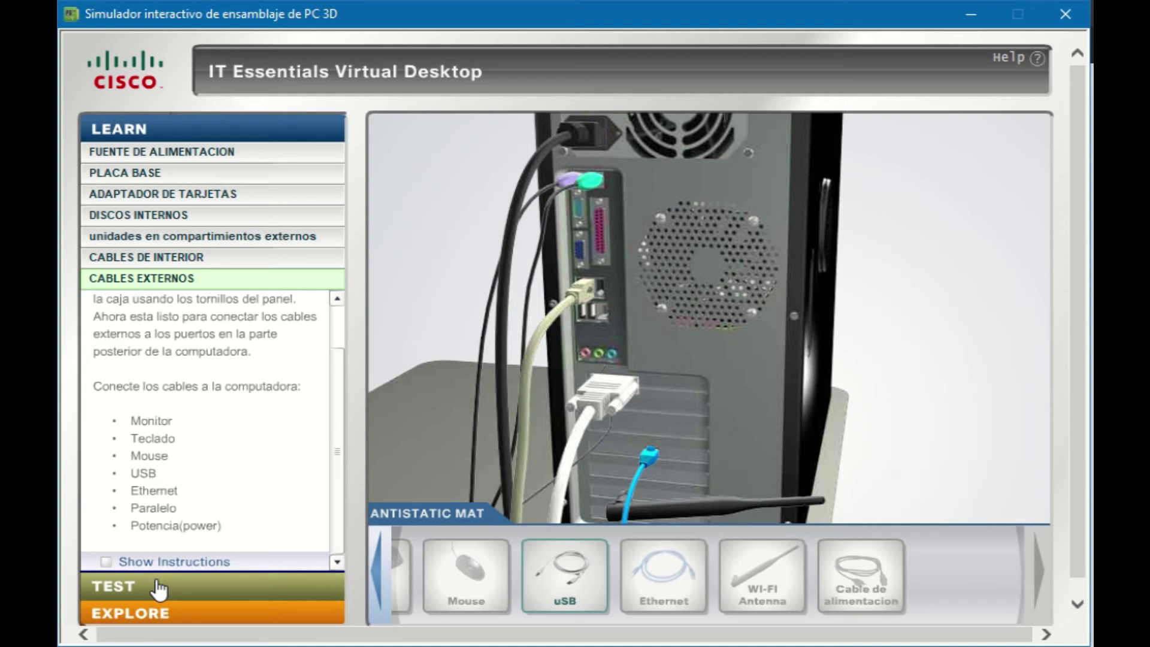
Reopen the FUENTE DE ALIMENTACION layer, place the power supply above the case and rotate it both ways
{"action": "left_click", "coordinate": [232, 152]}
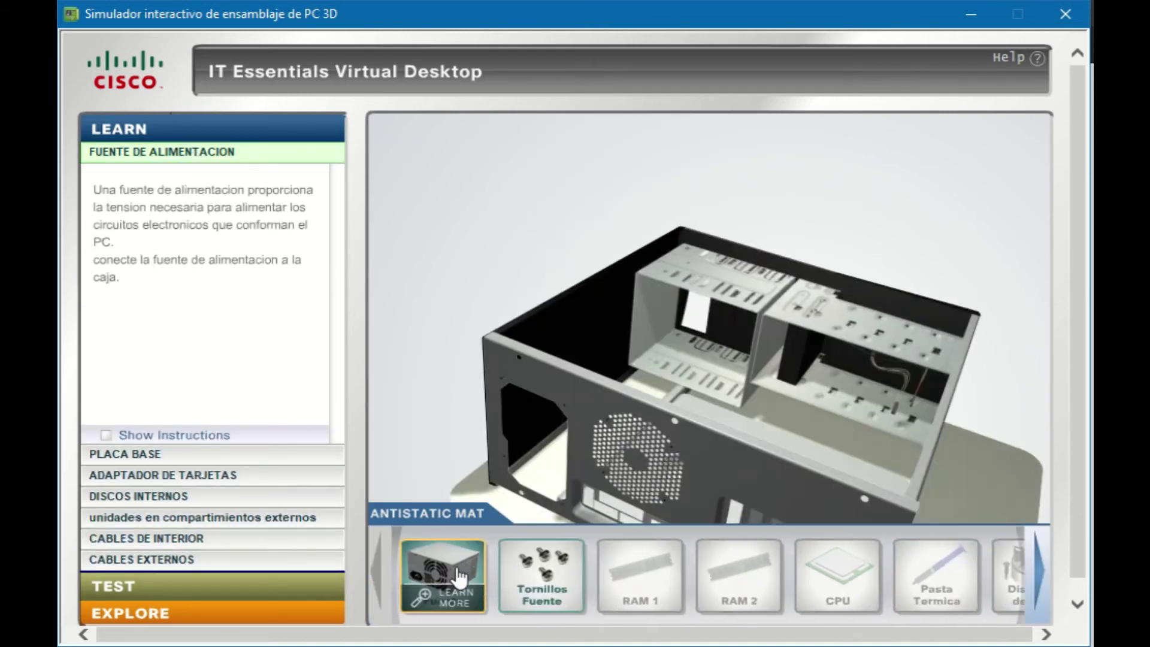
{"action": "left_click_drag", "start_coordinate": [440, 578], "coordinate": [544, 408]}
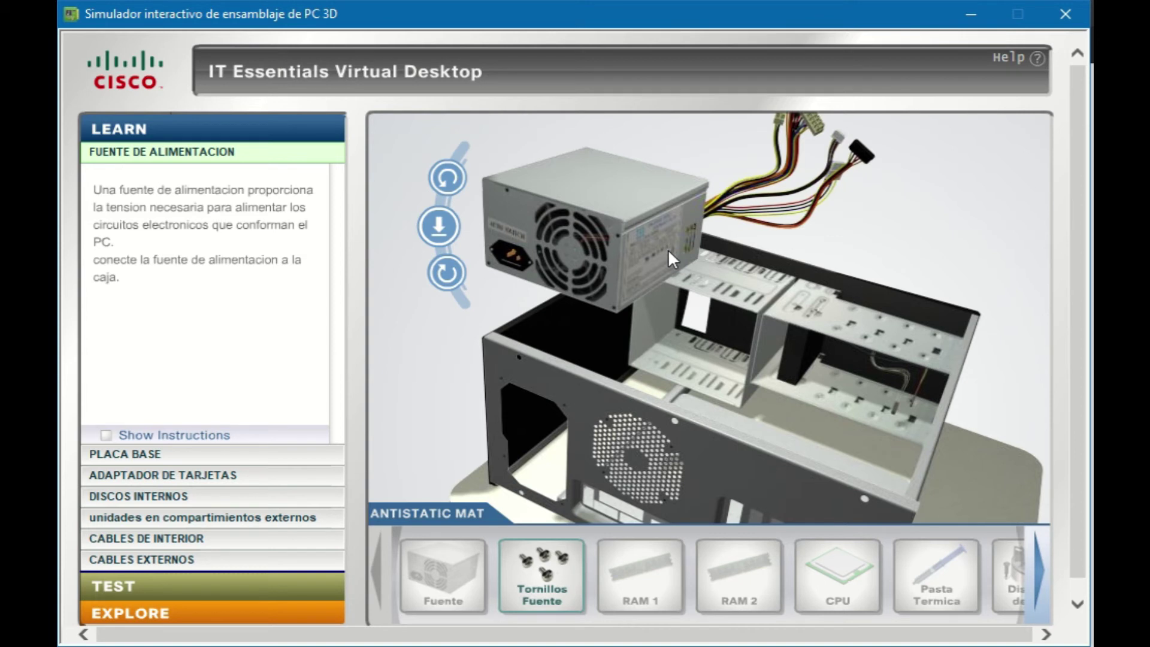
{"action": "left_click", "coordinate": [447, 178]}
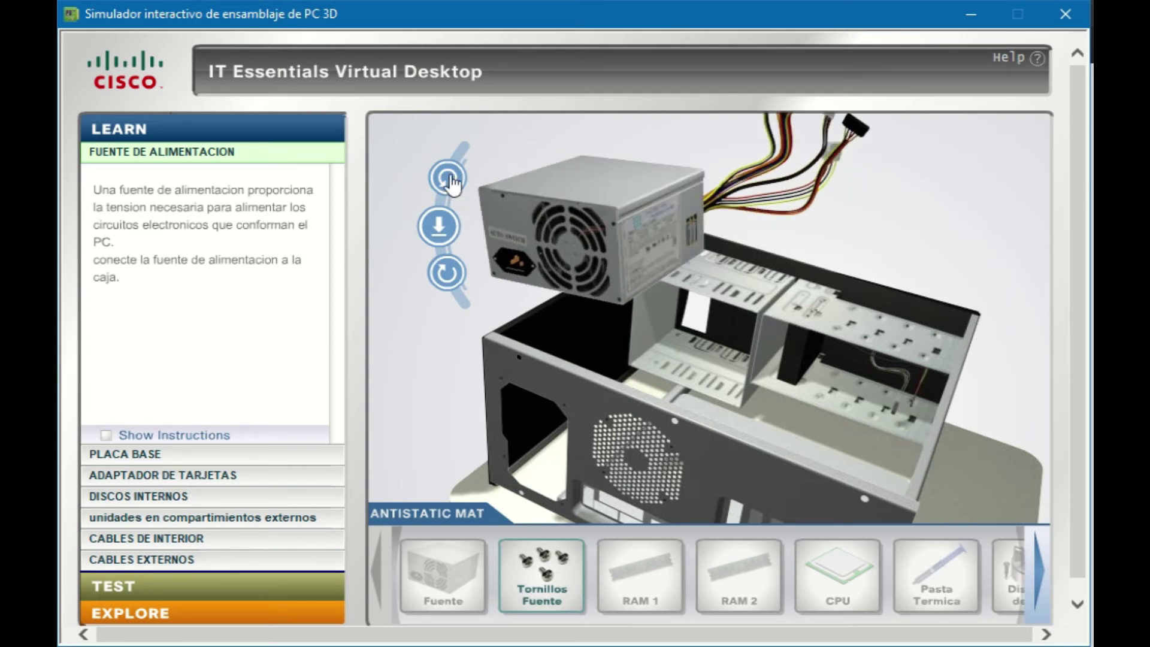
{"action": "left_click", "coordinate": [449, 289]}
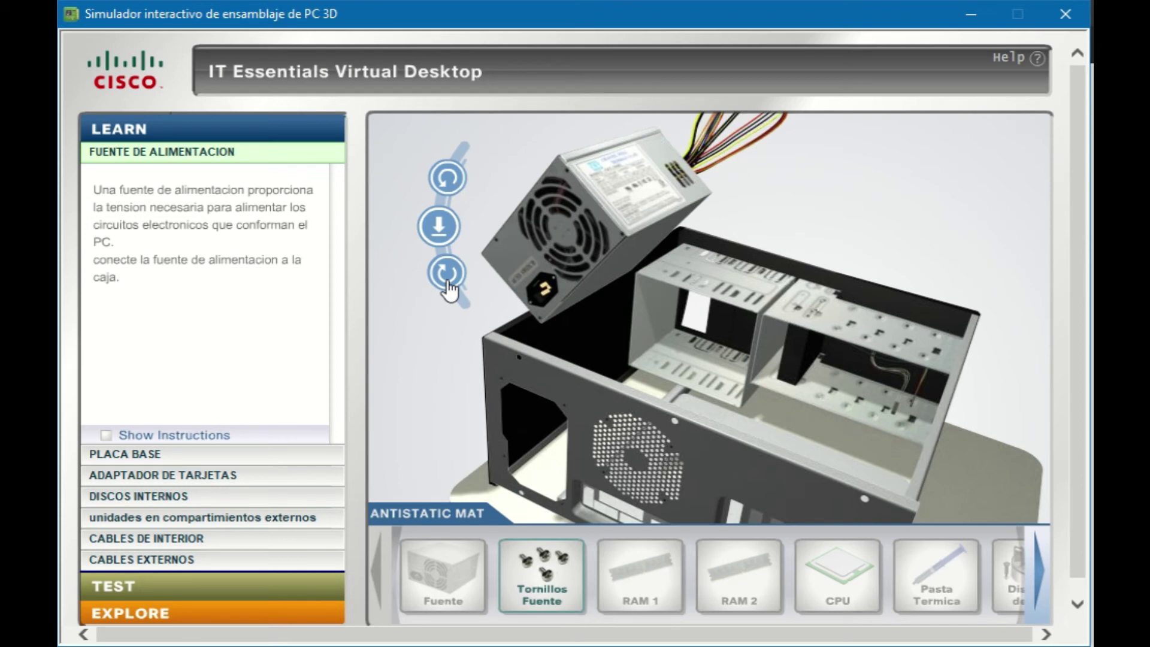
Open EXPLORE mode, switch to the front view of the assembled PC and highlight its optical drive
{"action": "left_click", "coordinate": [198, 617]}
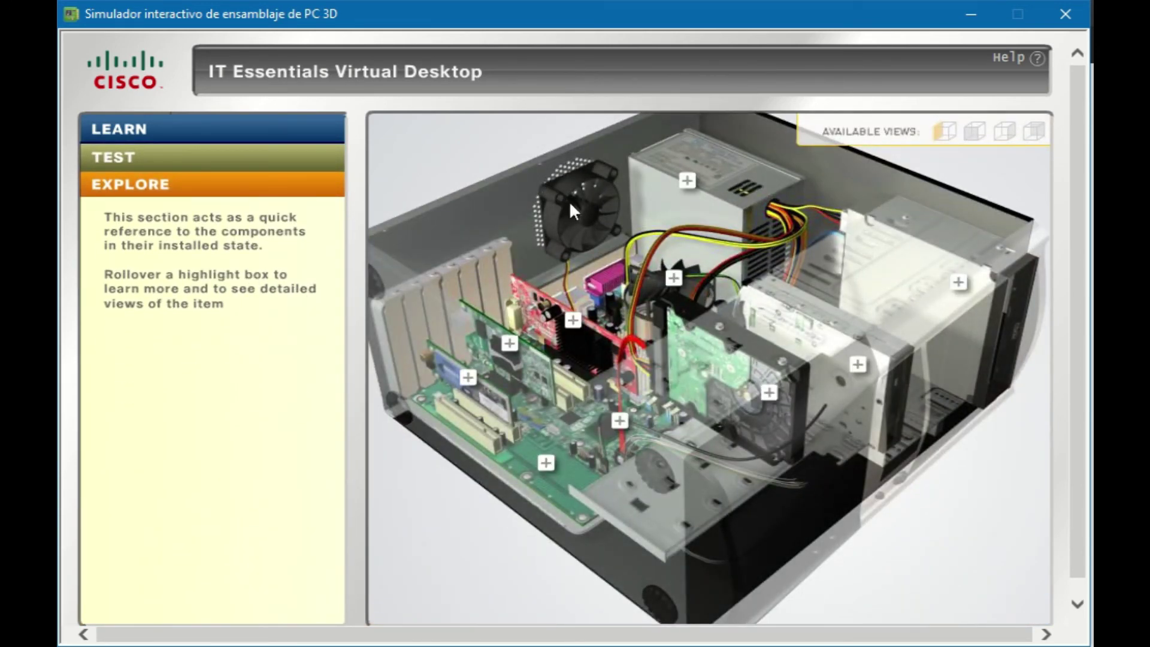
{"action": "left_click", "coordinate": [972, 135]}
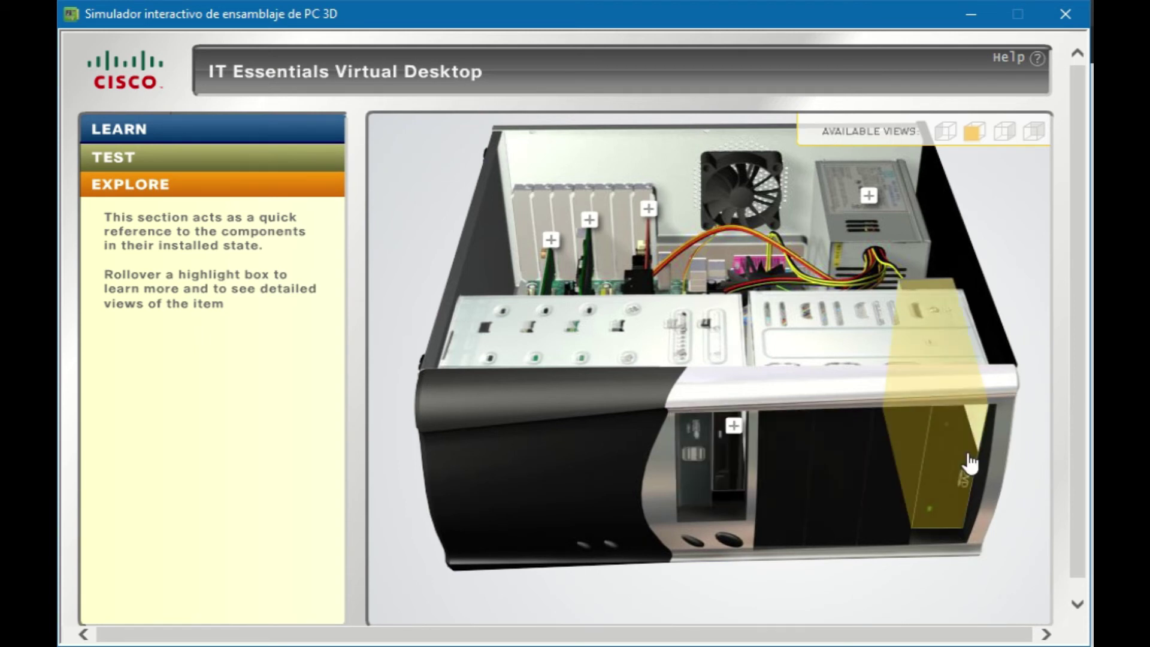
{"action": "mouse_move", "coordinate": [961, 460]}
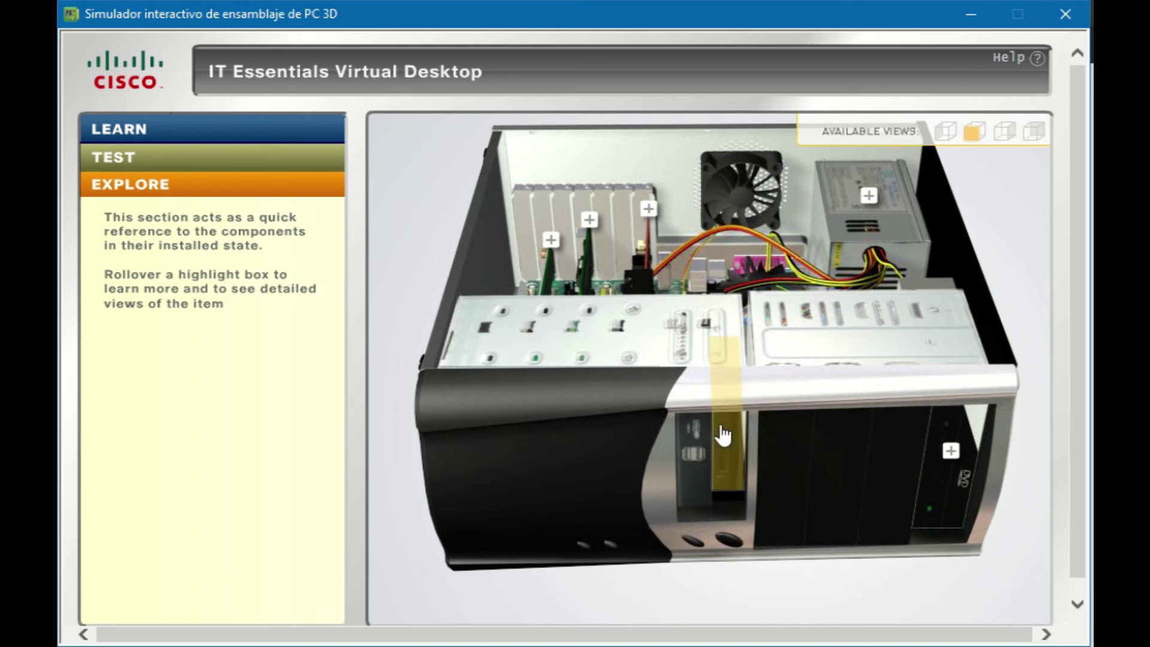
Highlight the front drive bay, then examine the Video Adapter Card's details and the connector on its bracket side
{"action": "mouse_move", "coordinate": [723, 435]}
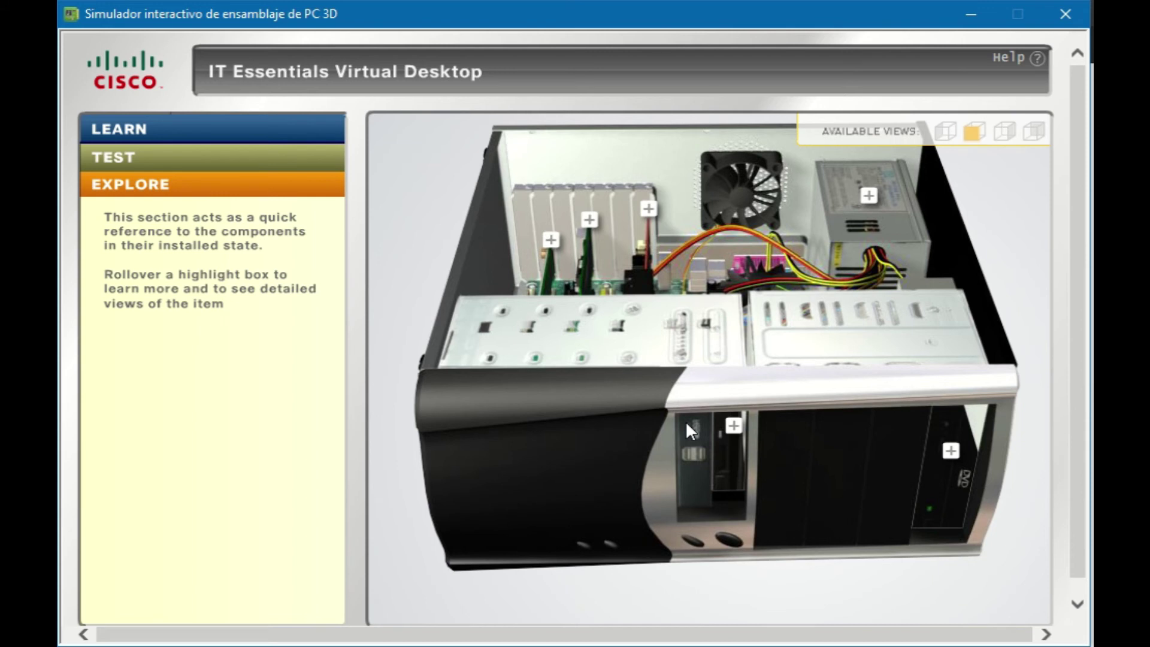
{"action": "mouse_move", "coordinate": [862, 207]}
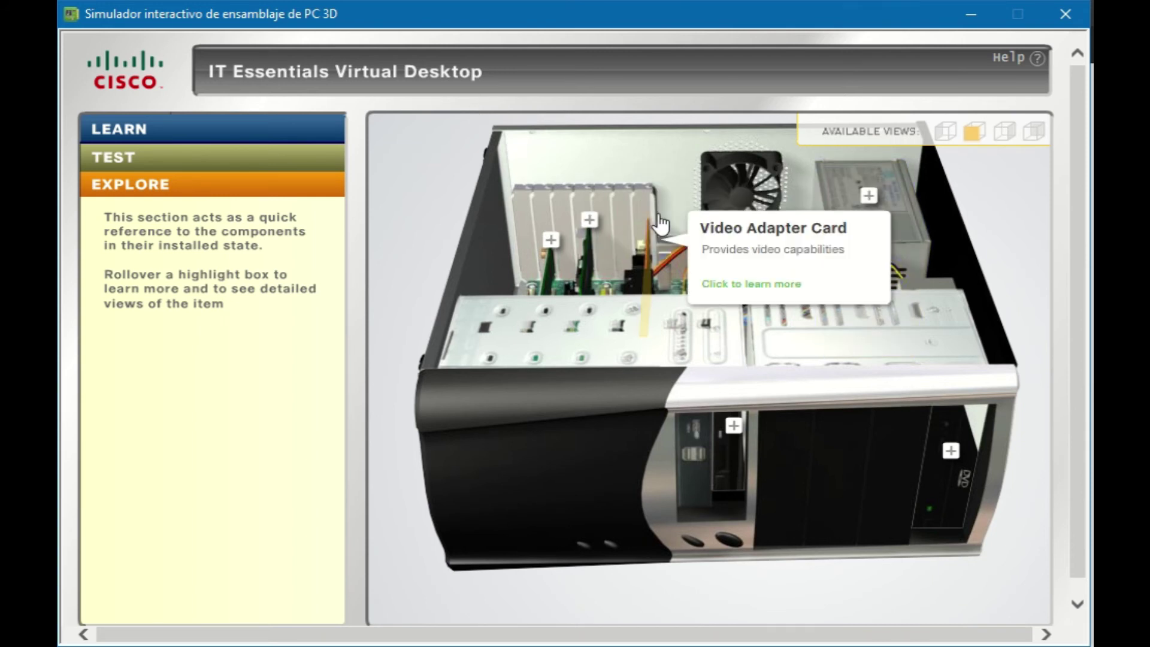
{"action": "left_click", "coordinate": [661, 224]}
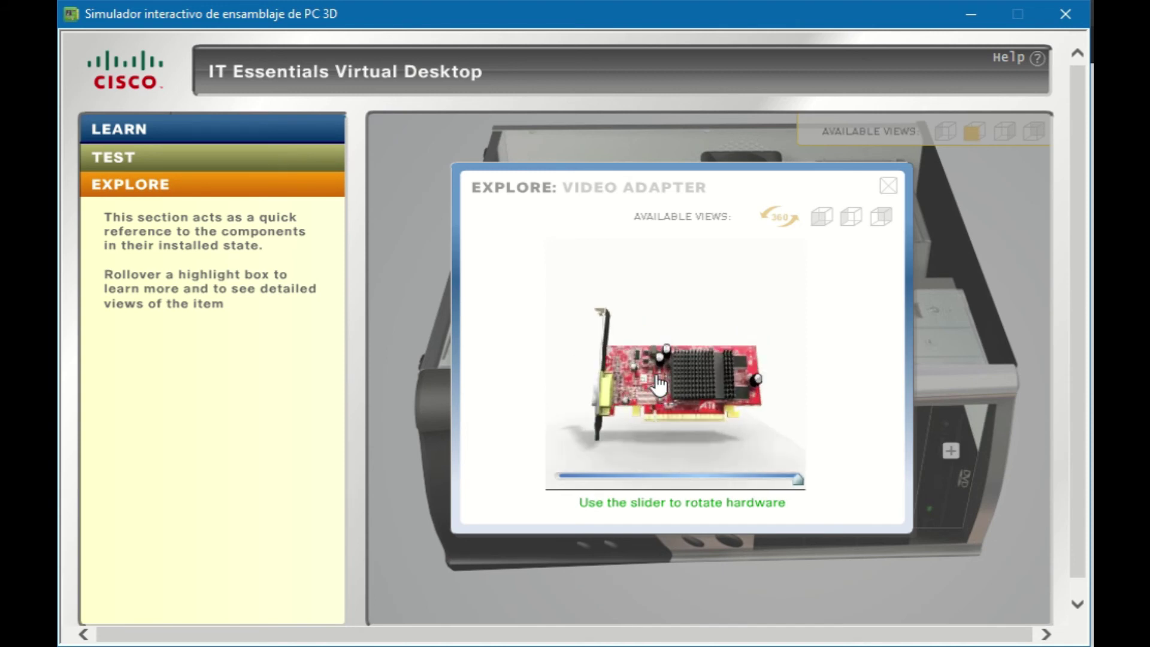
{"action": "left_click", "coordinate": [853, 221]}
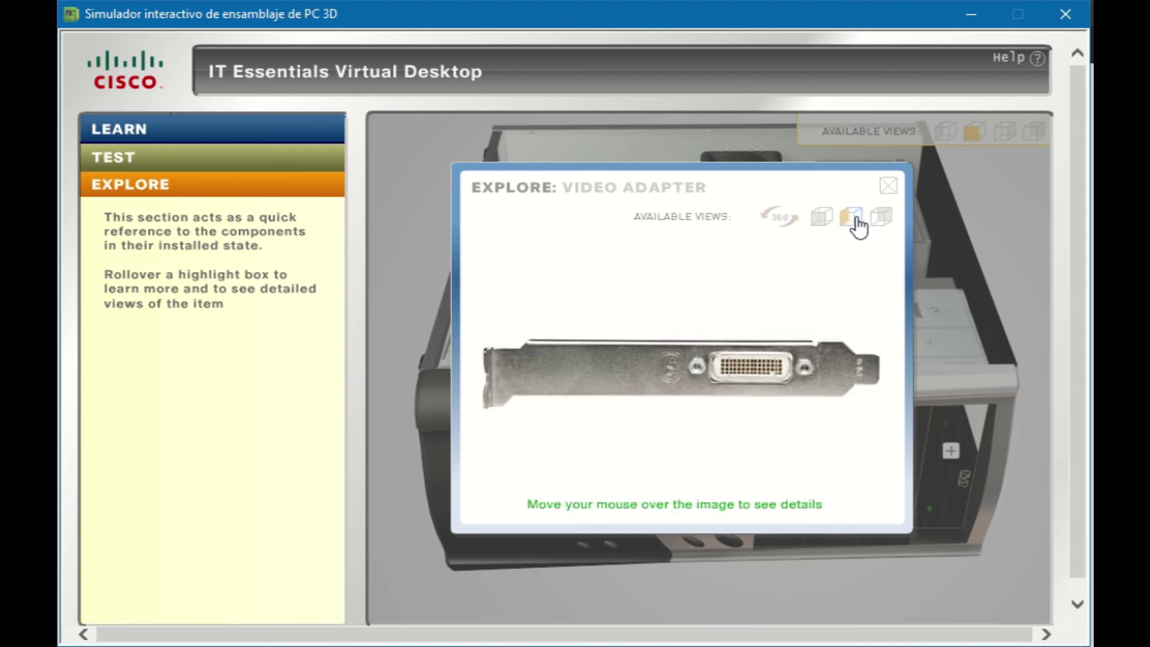
{"action": "mouse_move", "coordinate": [713, 380]}
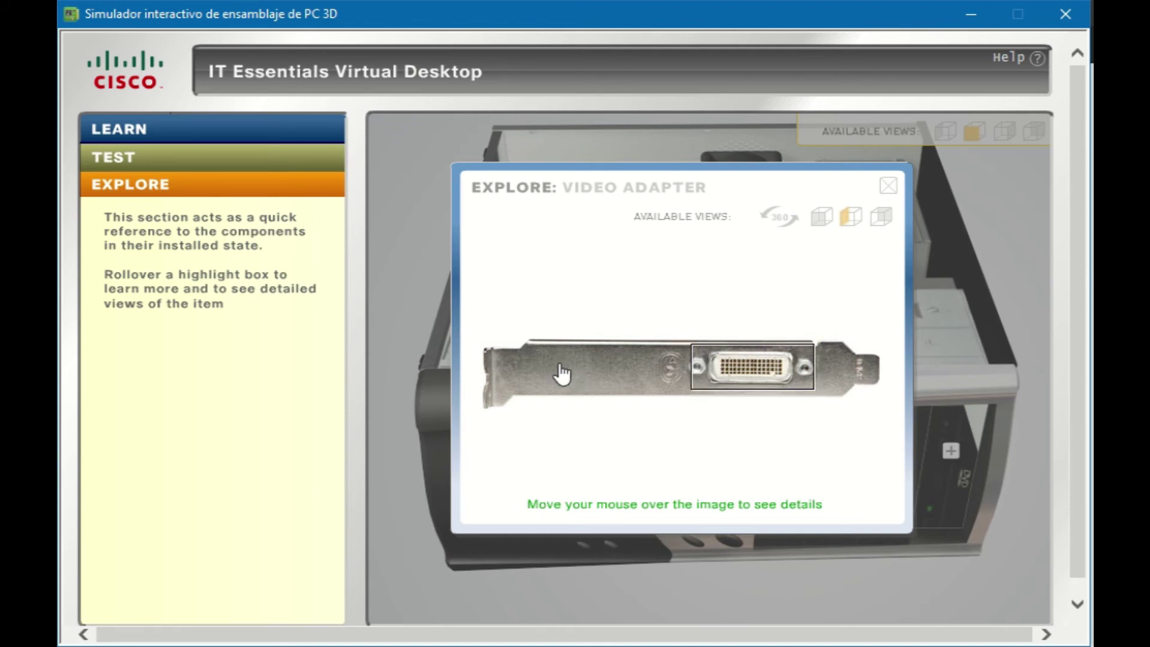
{"action": "left_click", "coordinate": [888, 186]}
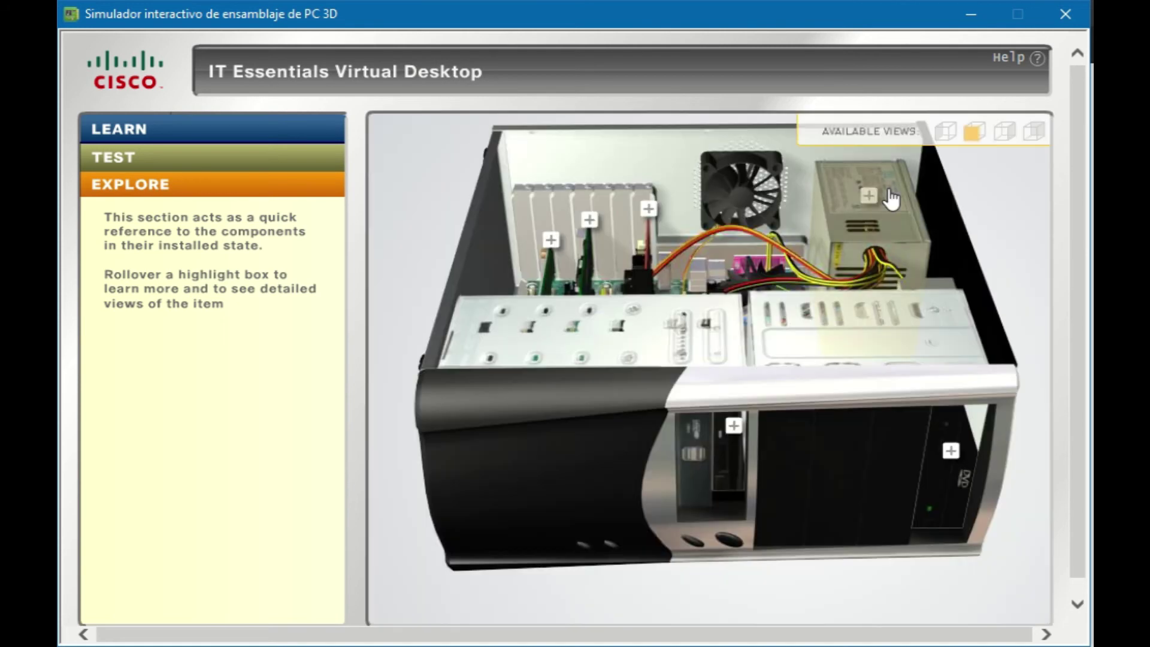
Examine the NIC from its front and bracket sides, and look at the wireless NIC's 360° view
{"action": "left_click", "coordinate": [595, 239]}
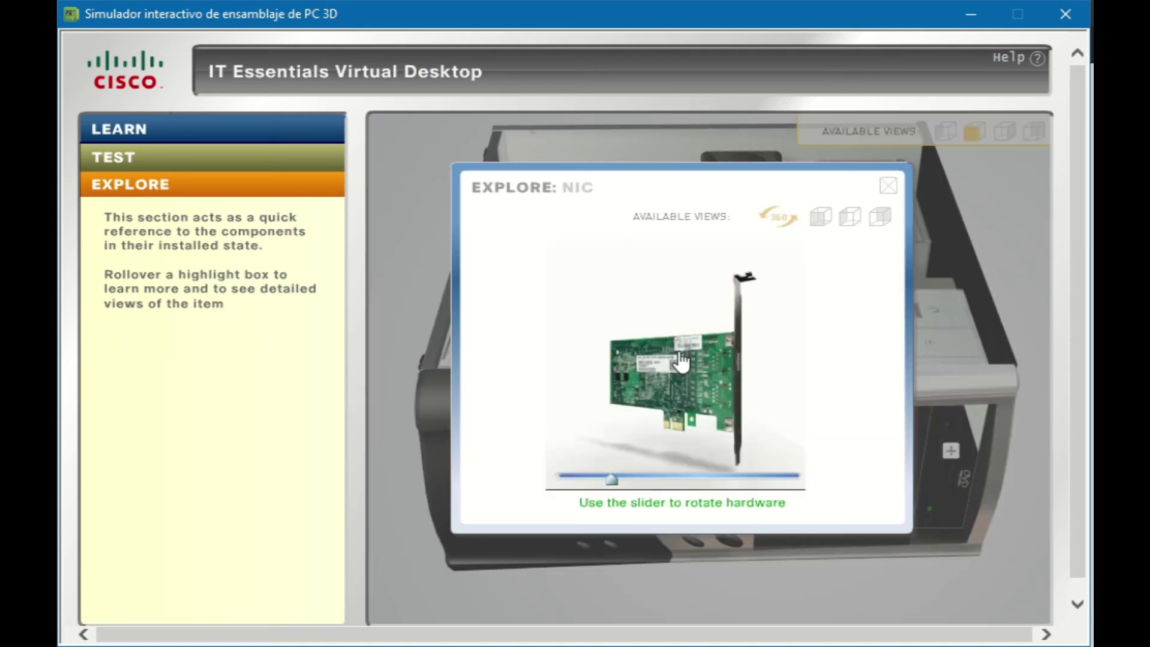
{"action": "left_click", "coordinate": [822, 220]}
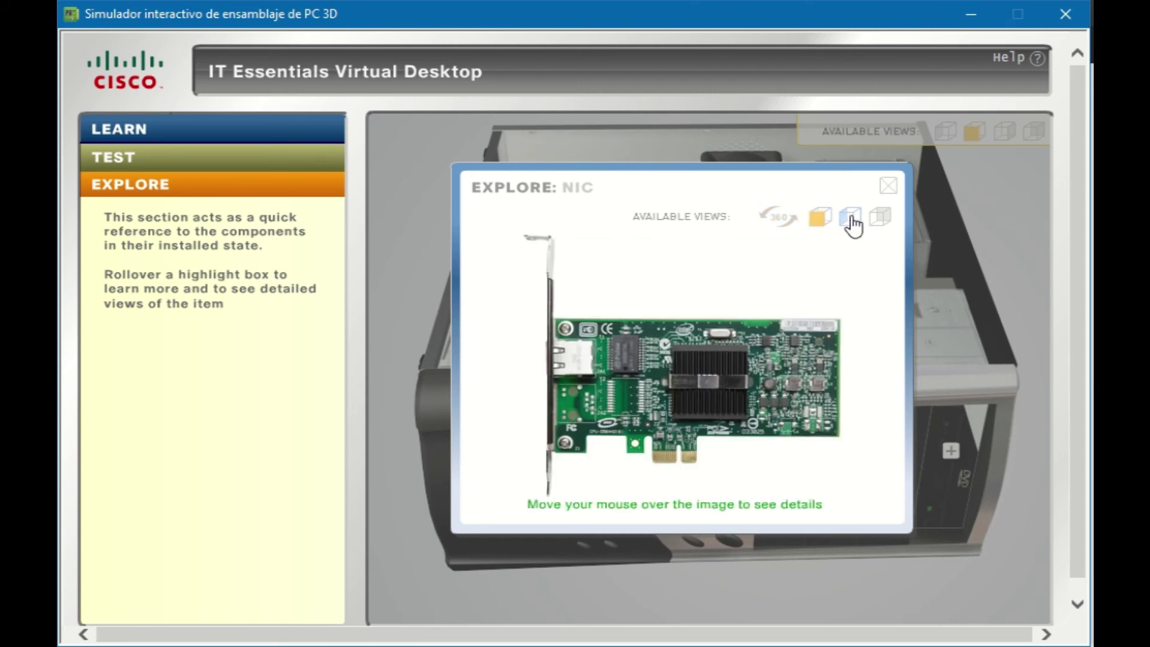
{"action": "left_click", "coordinate": [849, 217]}
{"action": "mouse_move", "coordinate": [665, 365]}
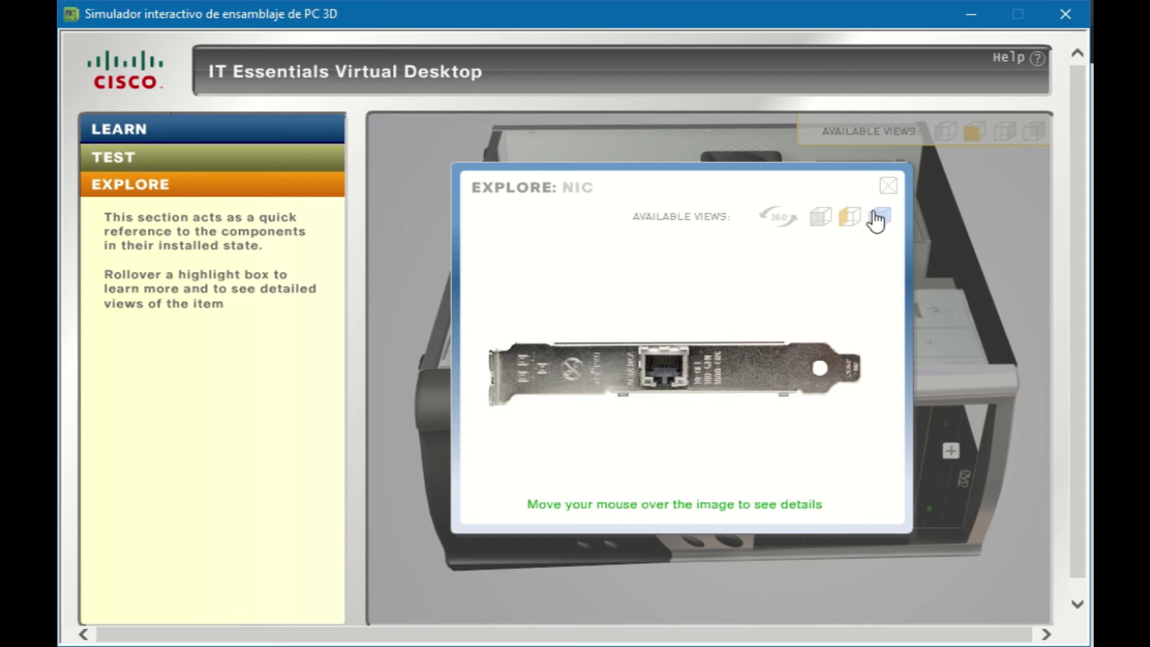
{"action": "left_click", "coordinate": [889, 188]}
{"action": "left_click", "coordinate": [547, 249]}
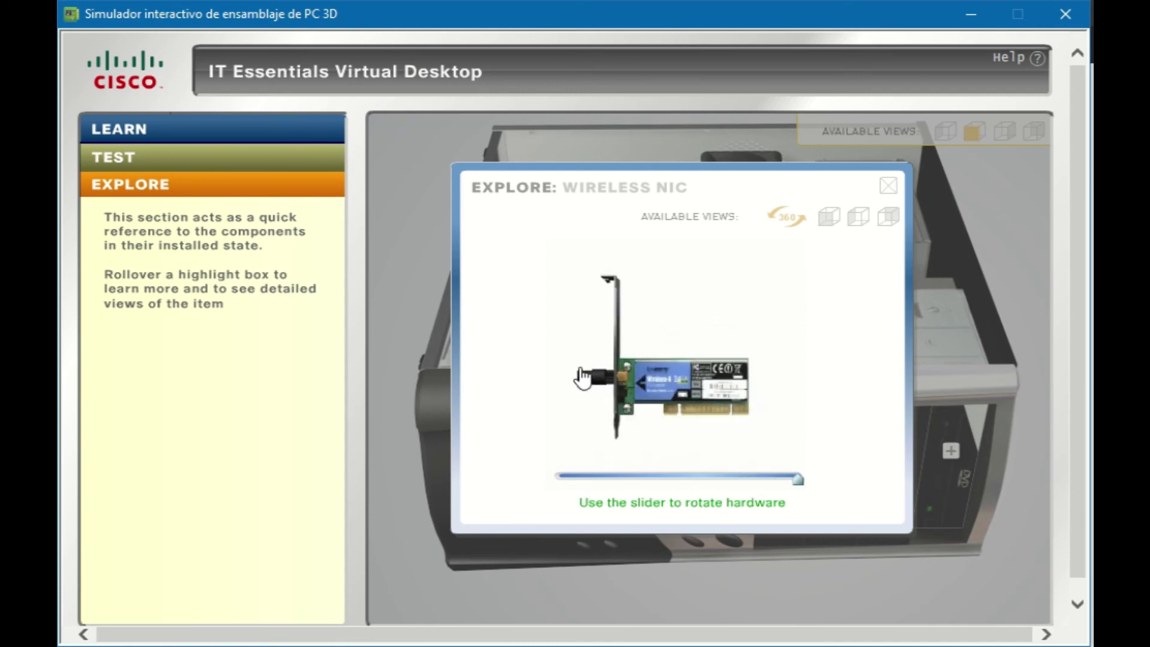
{"action": "left_click", "coordinate": [888, 187]}
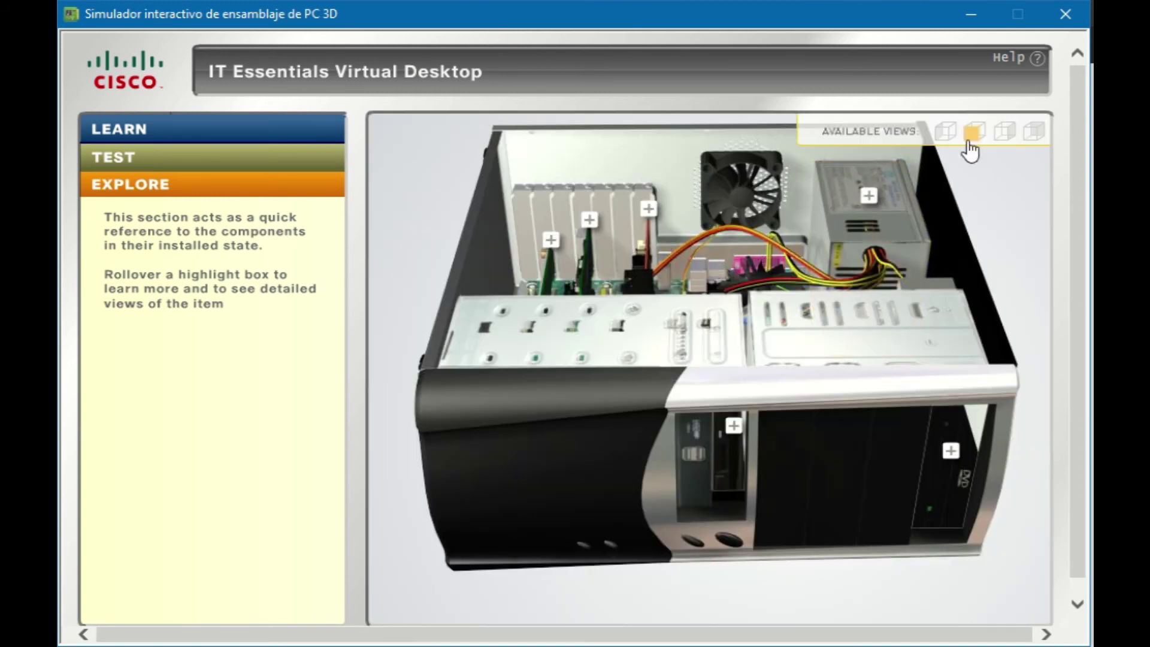
Switch the assembled PC to the right side view and examine the Hard Disk Drive from the top and front
{"action": "left_click", "coordinate": [1005, 136]}
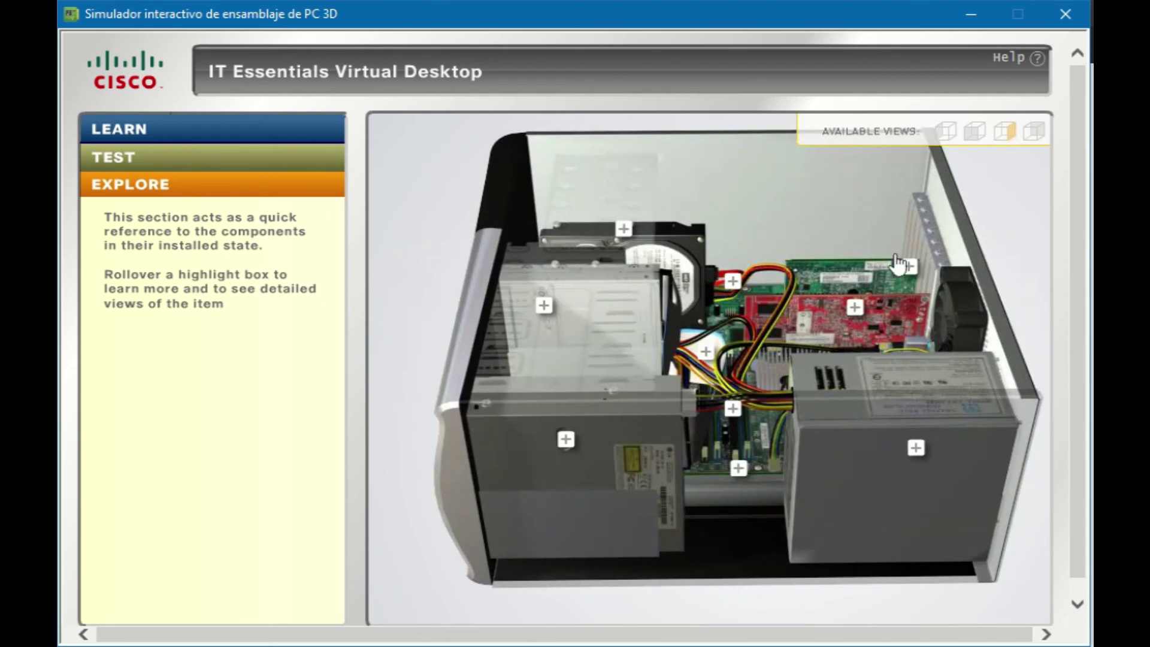
{"action": "mouse_move", "coordinate": [921, 450]}
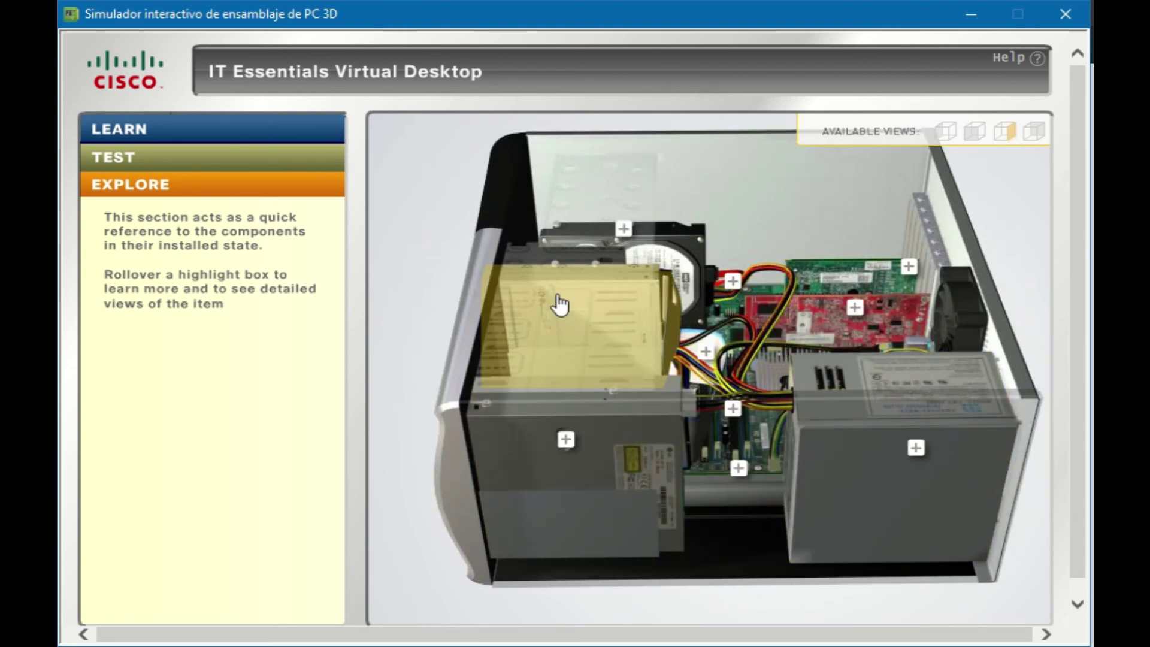
{"action": "mouse_move", "coordinate": [558, 296]}
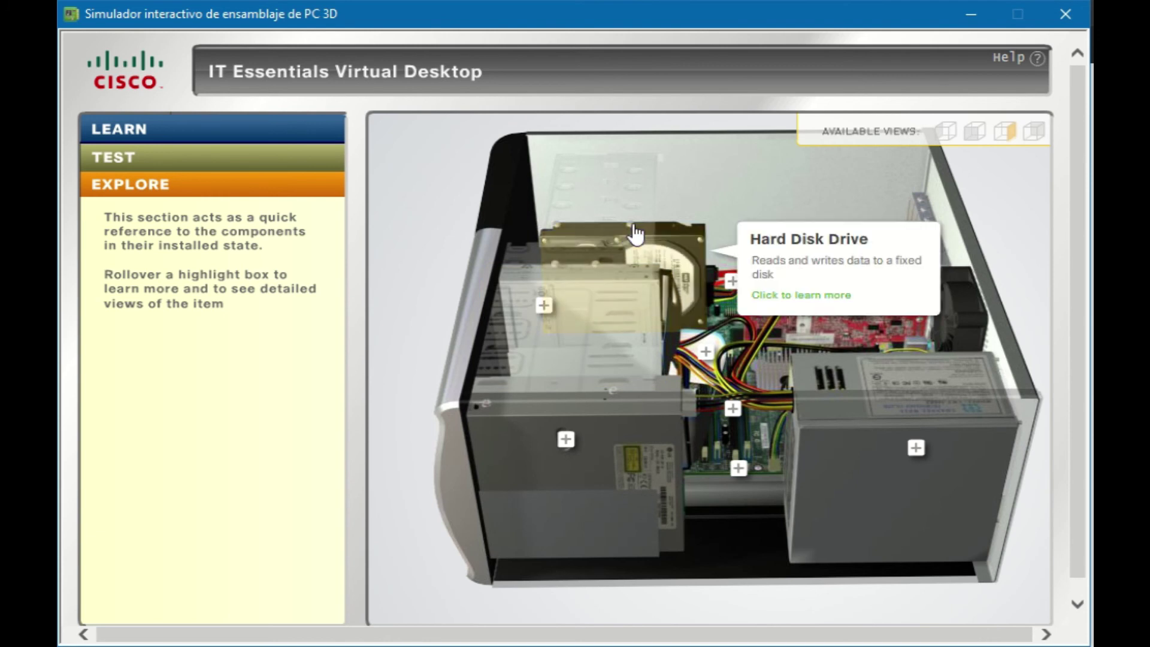
{"action": "left_click", "coordinate": [635, 234]}
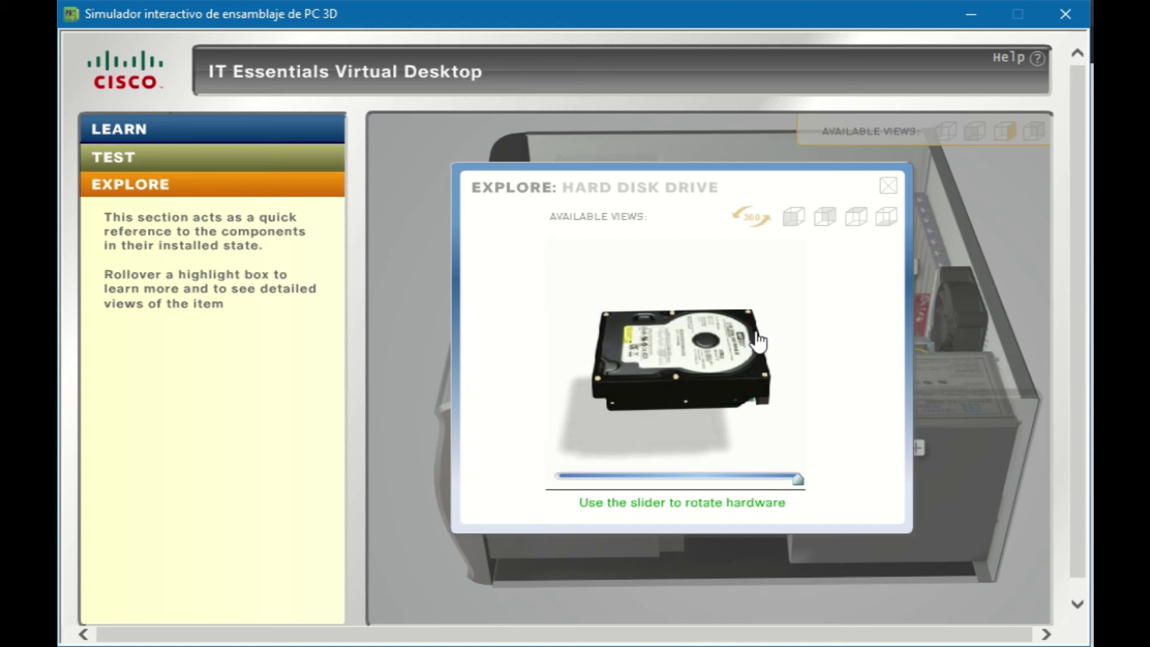
{"action": "left_click", "coordinate": [855, 216]}
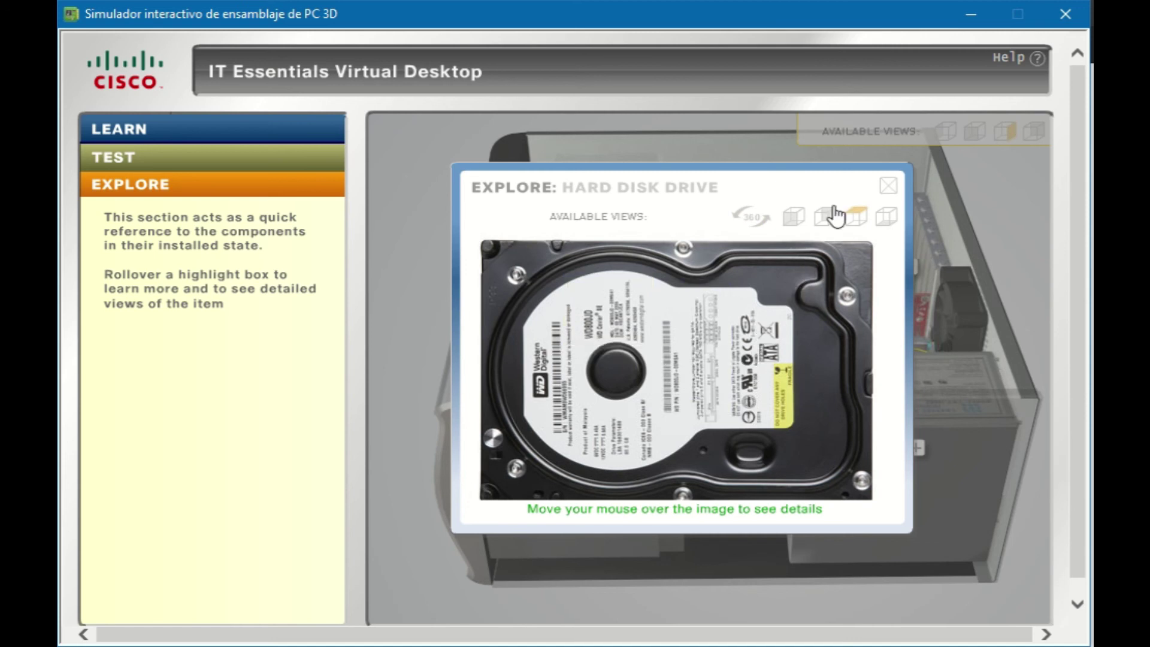
{"action": "left_click", "coordinate": [794, 217]}
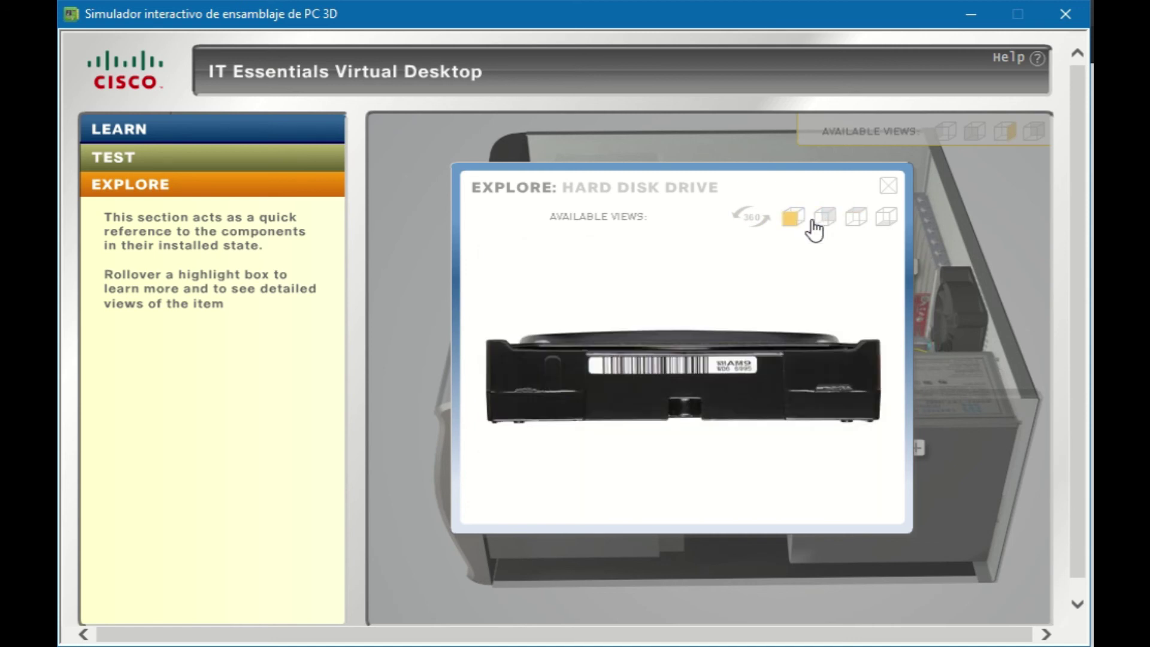
{"action": "left_click", "coordinate": [889, 188]}
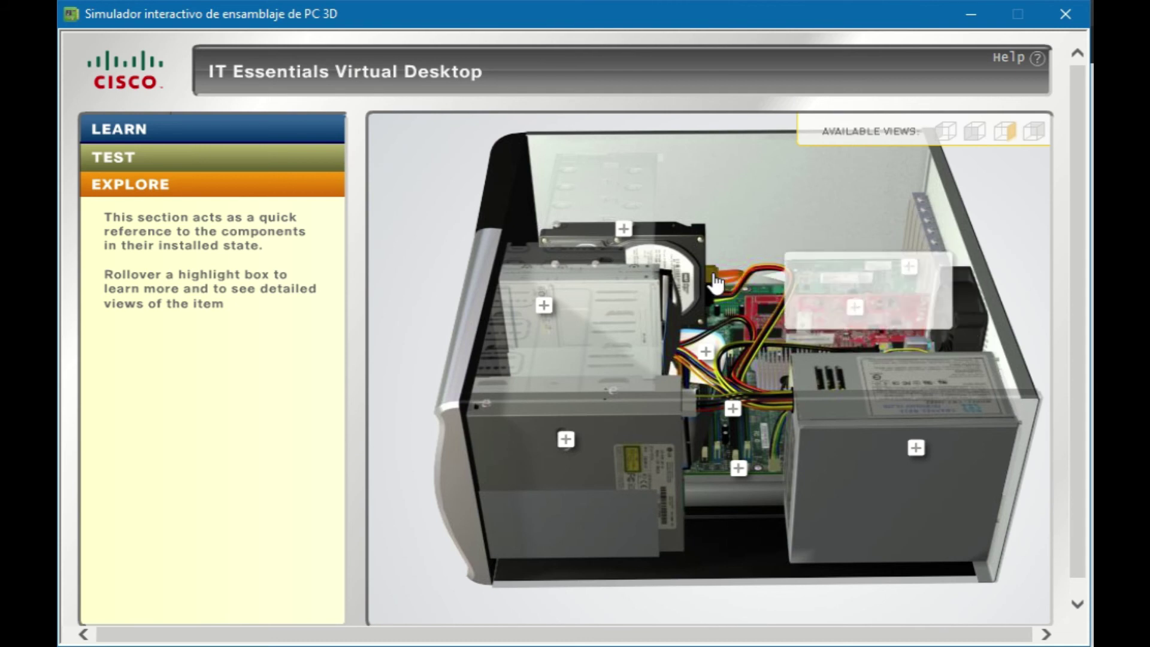
Examine the SATA cable attached to the hard disk drive, including a close-up of its connector
{"action": "left_click", "coordinate": [717, 284]}
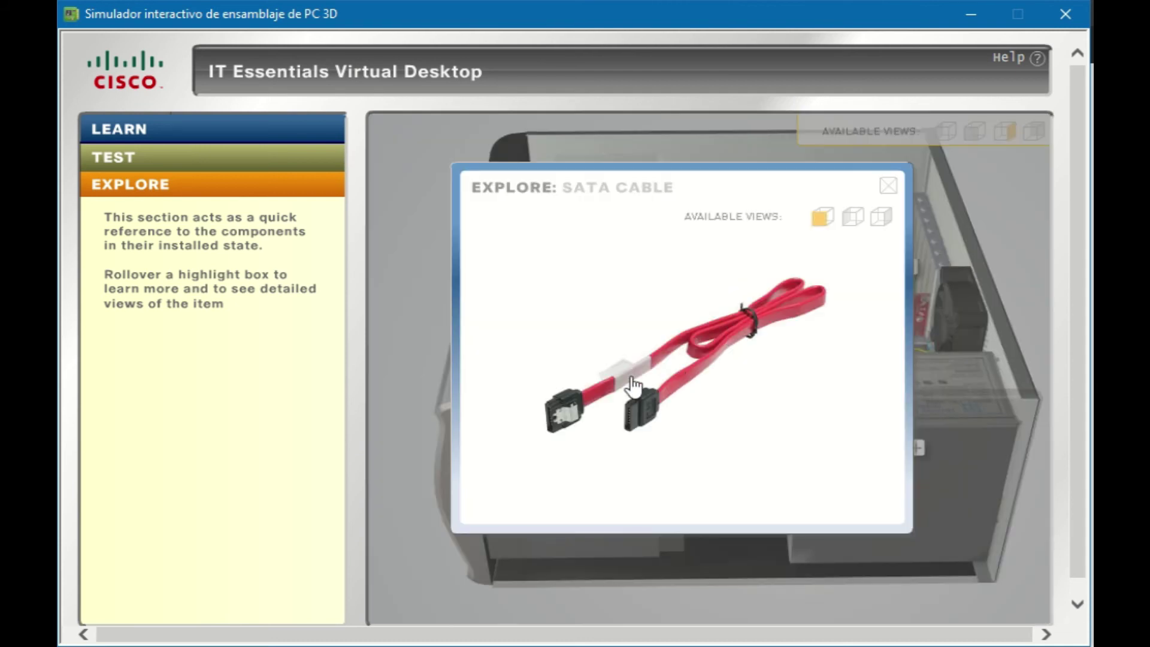
{"action": "left_click", "coordinate": [853, 218]}
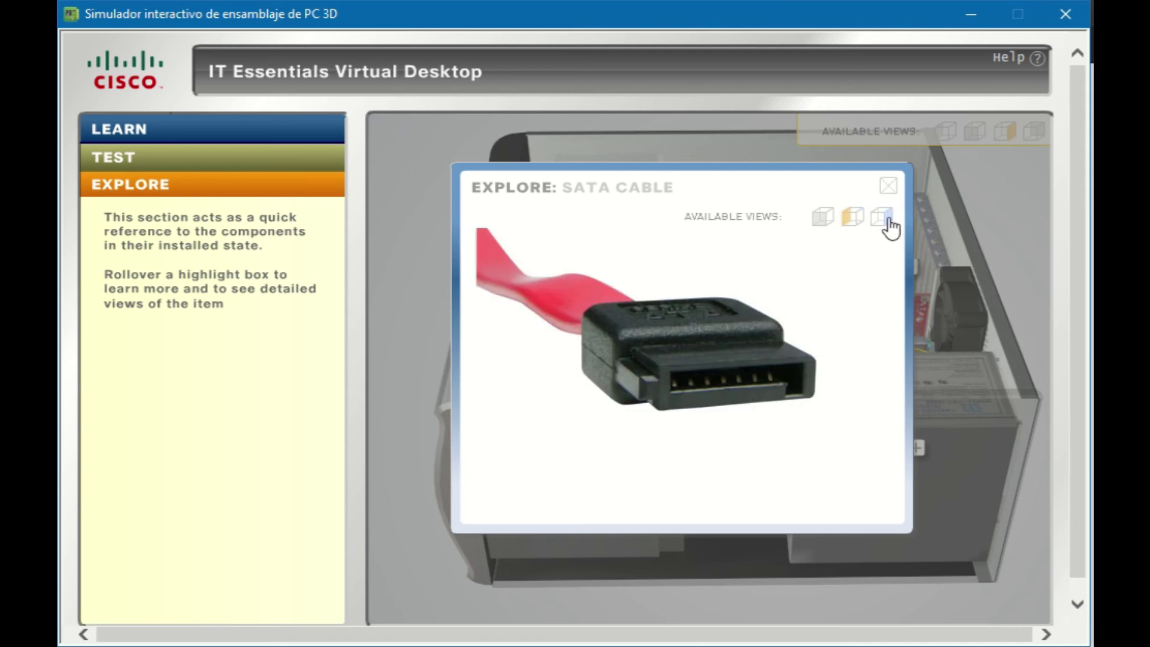
{"action": "left_click", "coordinate": [888, 187]}
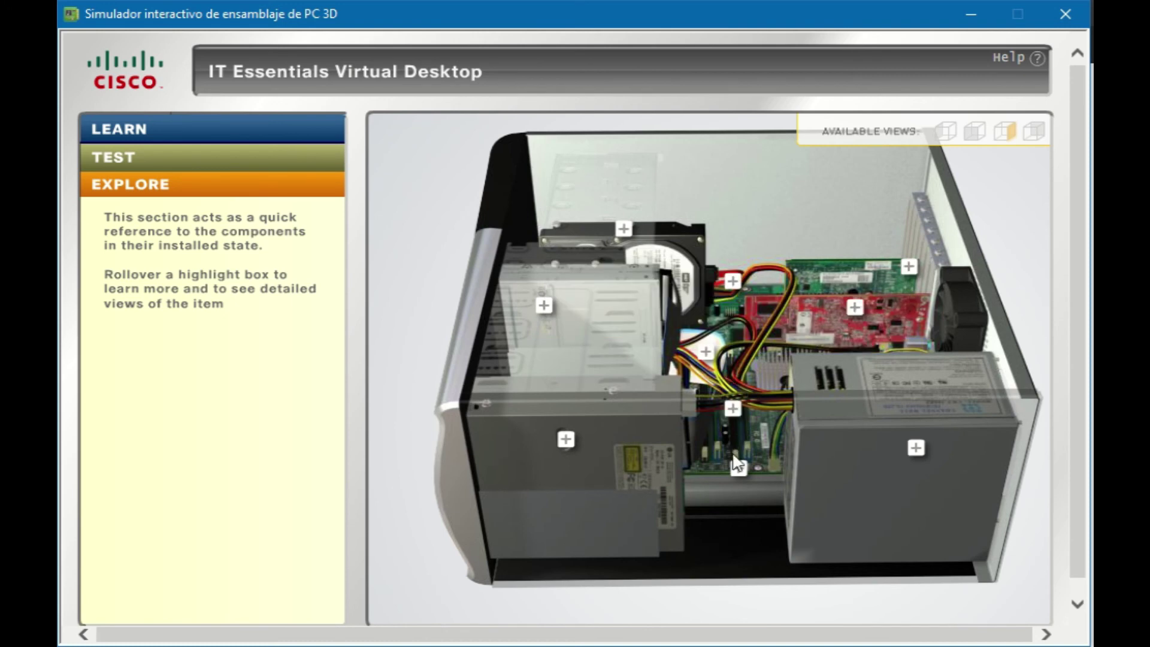
Open the motherboard's details and examine it from the top and the bottom
{"action": "left_click", "coordinate": [741, 476]}
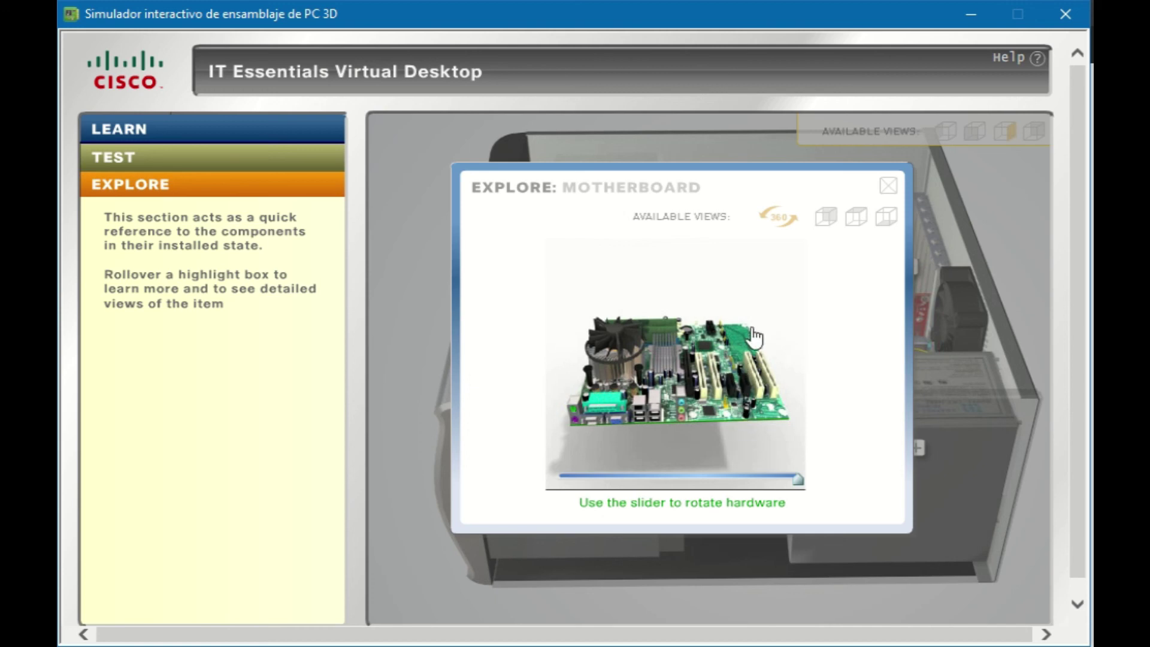
{"action": "left_click", "coordinate": [855, 221]}
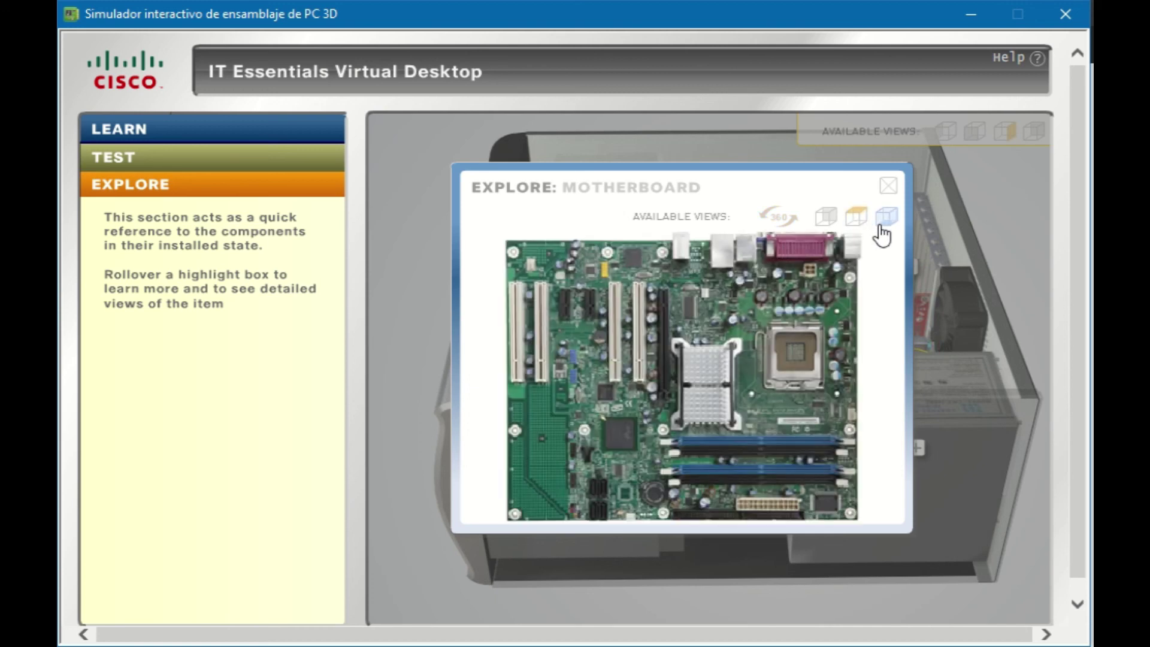
{"action": "left_click", "coordinate": [884, 224]}
{"action": "left_click", "coordinate": [888, 185]}
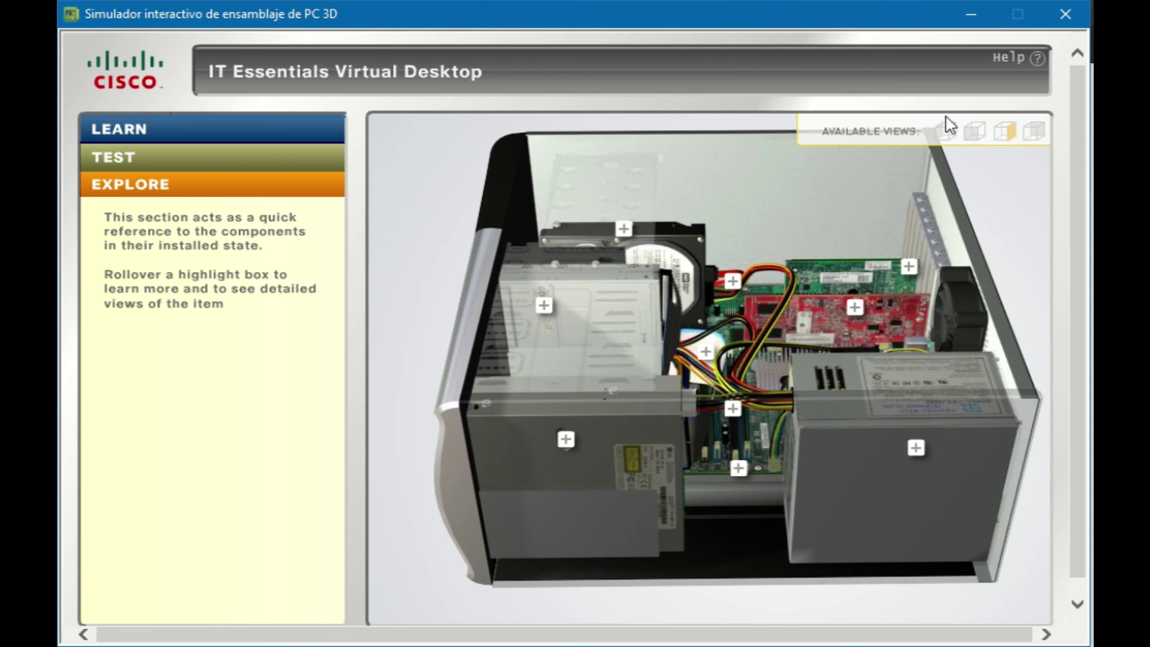
Switch the assembled PC to the rear view and examine the heat sink fan from below and above, including its power connector
{"action": "left_click", "coordinate": [1037, 135]}
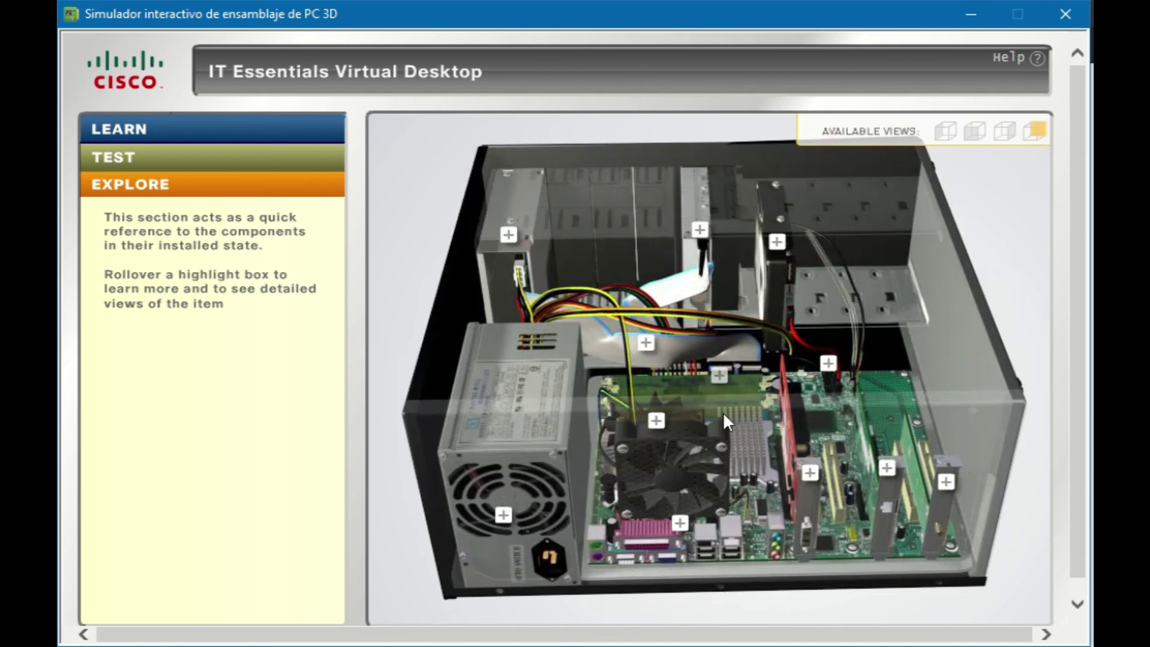
{"action": "mouse_move", "coordinate": [688, 531]}
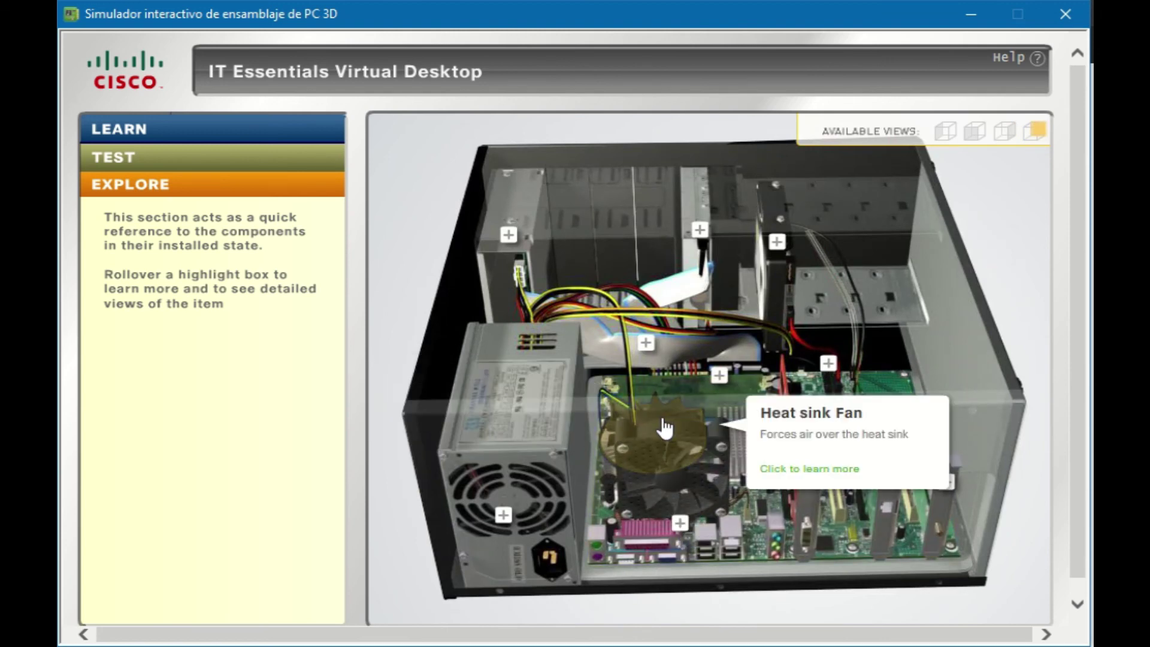
{"action": "left_click", "coordinate": [664, 426]}
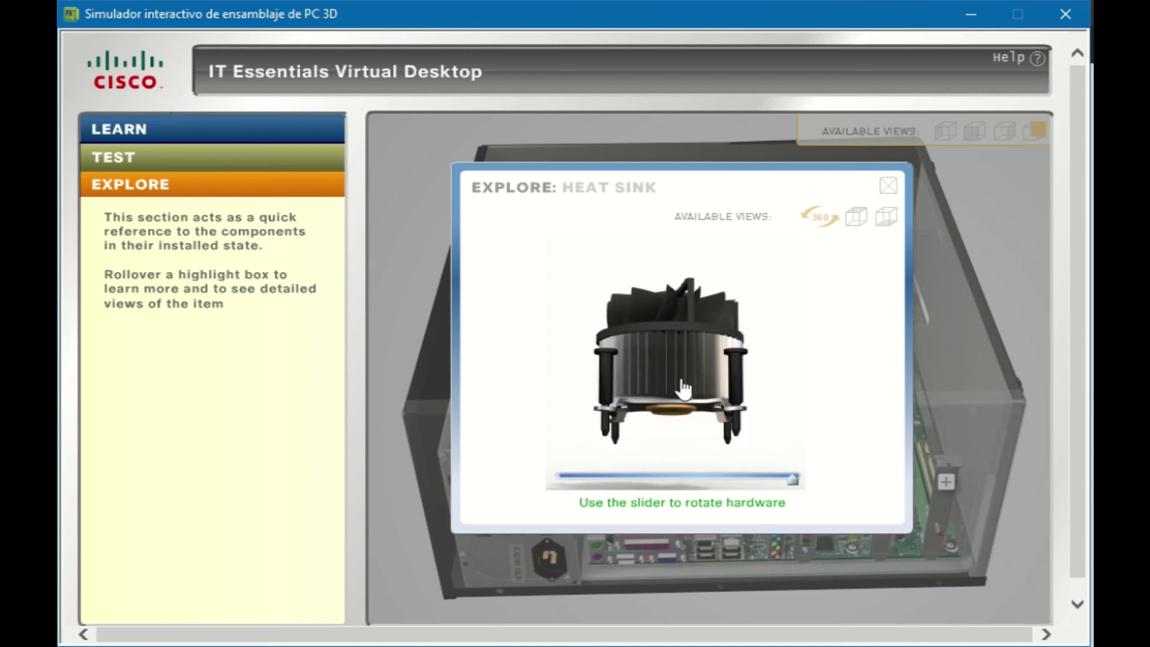
{"action": "left_click", "coordinate": [884, 218]}
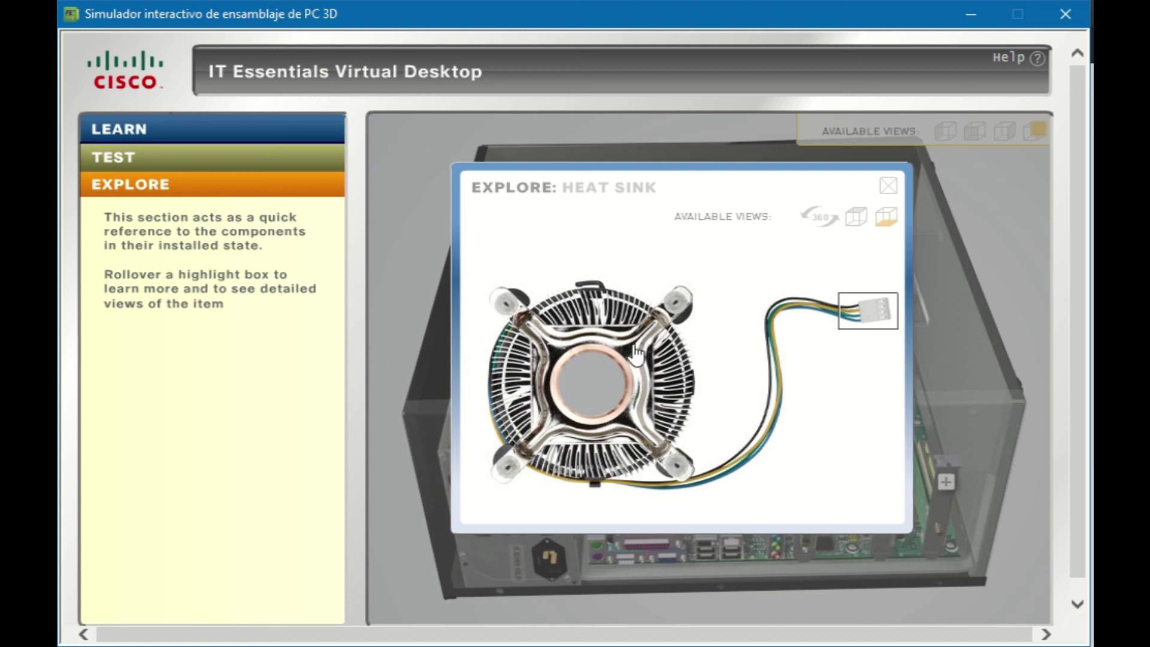
{"action": "left_click", "coordinate": [858, 225]}
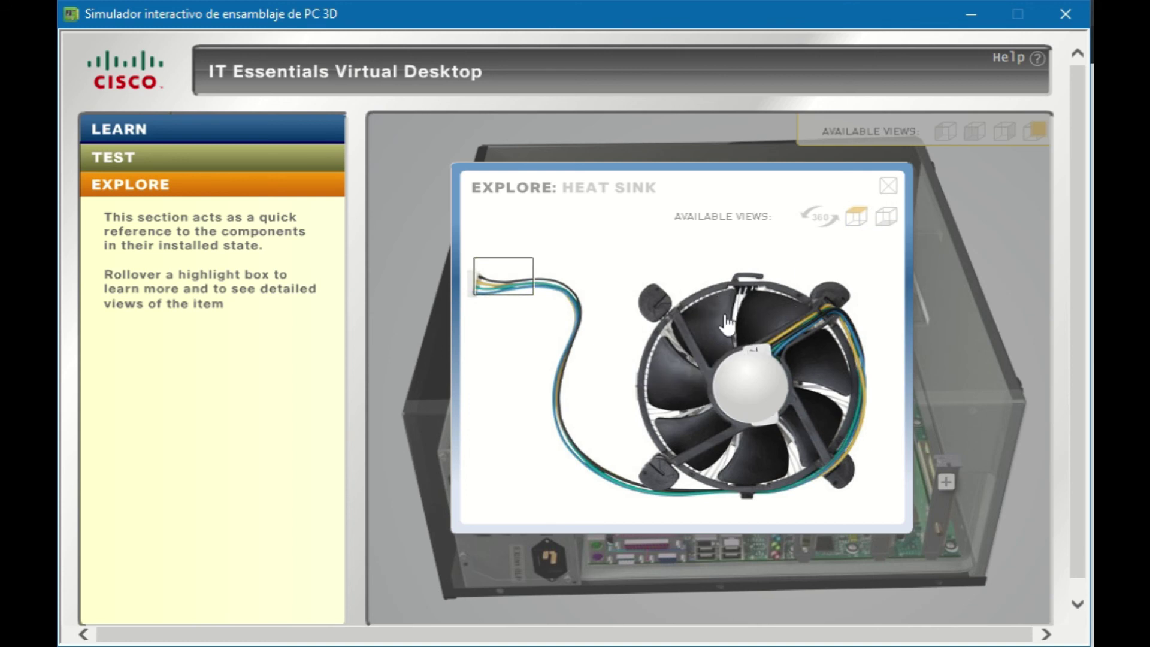
{"action": "mouse_move", "coordinate": [495, 282]}
{"action": "left_click", "coordinate": [889, 186]}
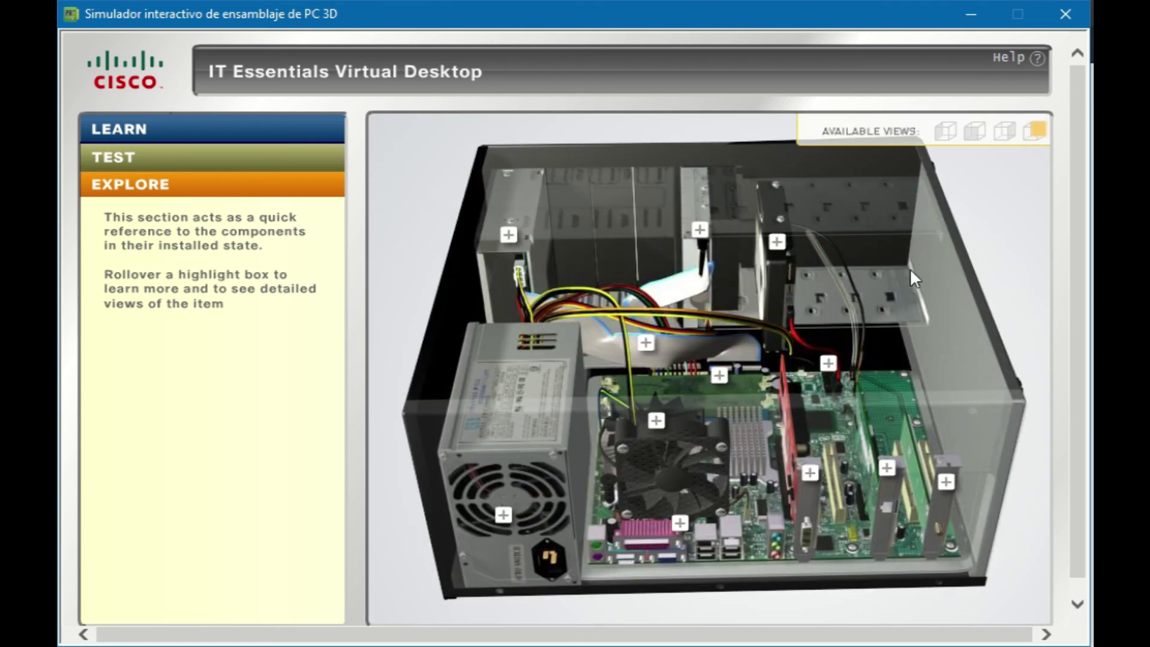
{"action": "mouse_move", "coordinate": [809, 476]}
Start TEST mode, place the Fuente power supply above the case, rotate it to match the rear opening and install it
{"action": "left_click", "coordinate": [197, 132]}
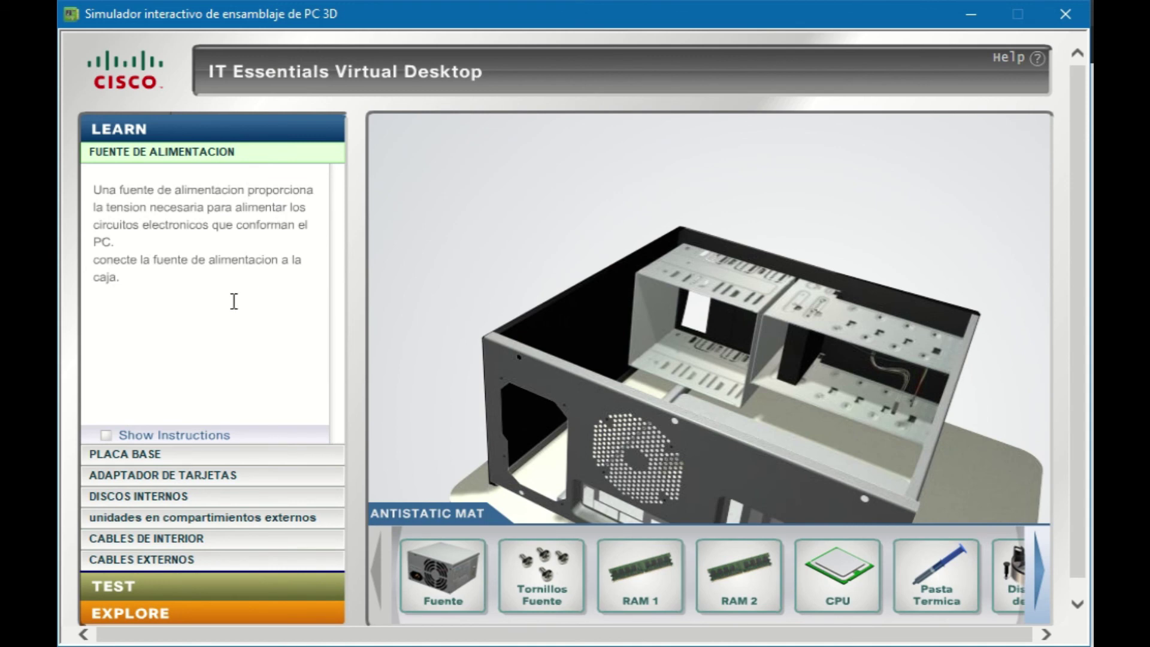
{"action": "left_click", "coordinate": [153, 587]}
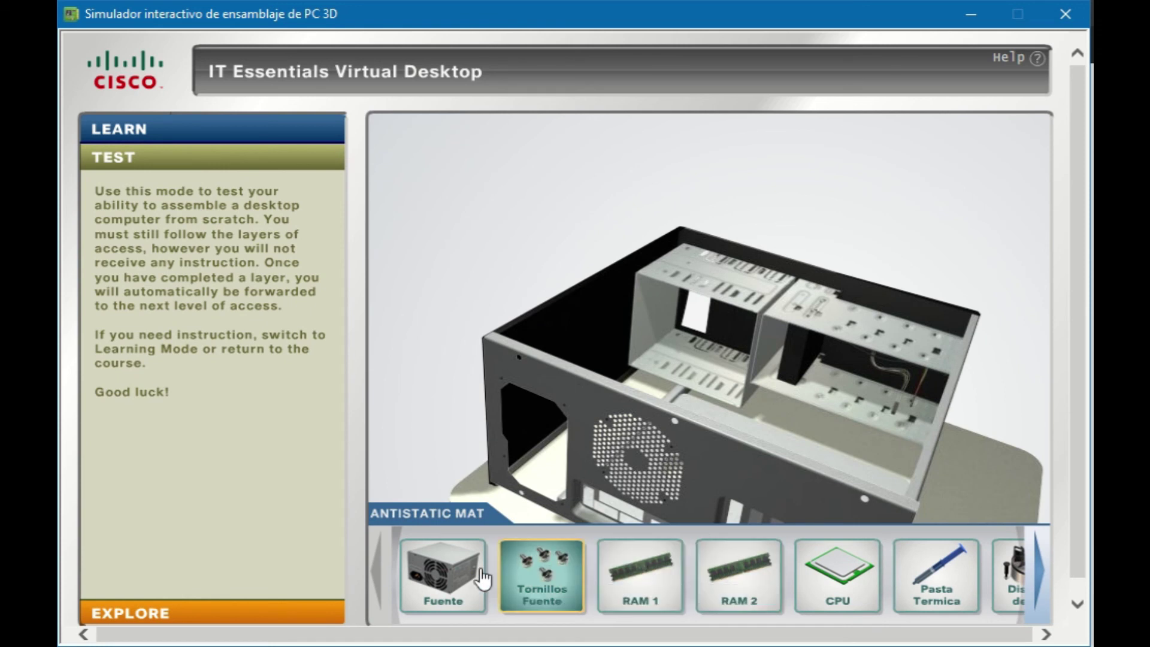
{"action": "left_click_drag", "start_coordinate": [455, 574], "coordinate": [546, 437]}
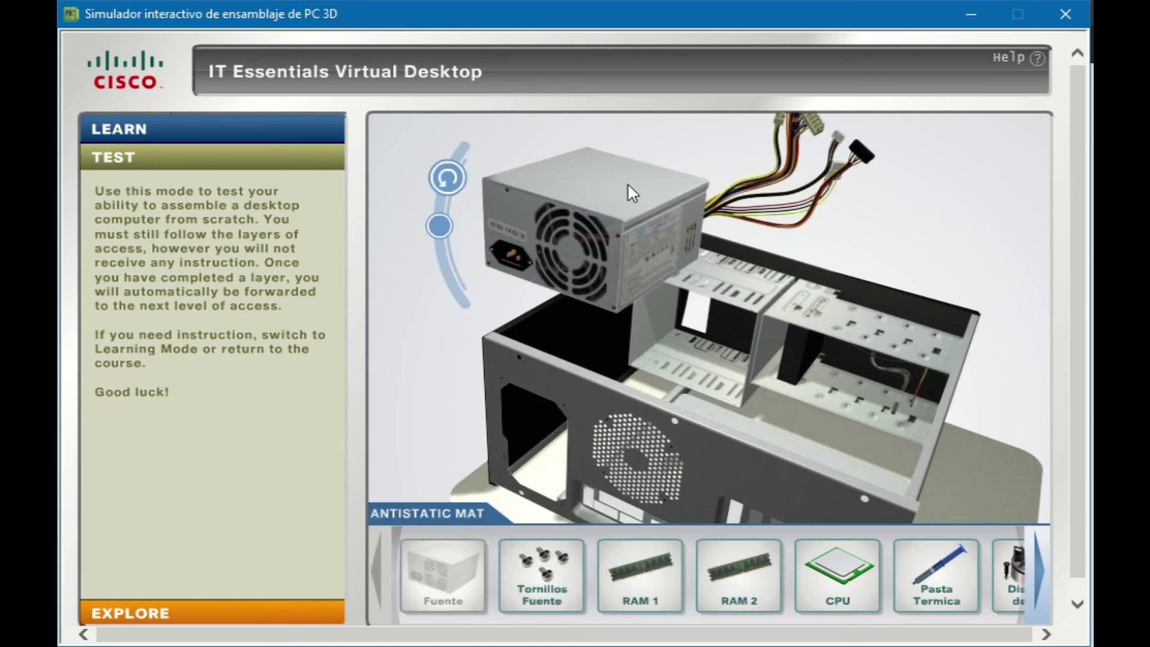
{"action": "left_click", "coordinate": [449, 180]}
{"action": "left_click", "coordinate": [450, 182]}
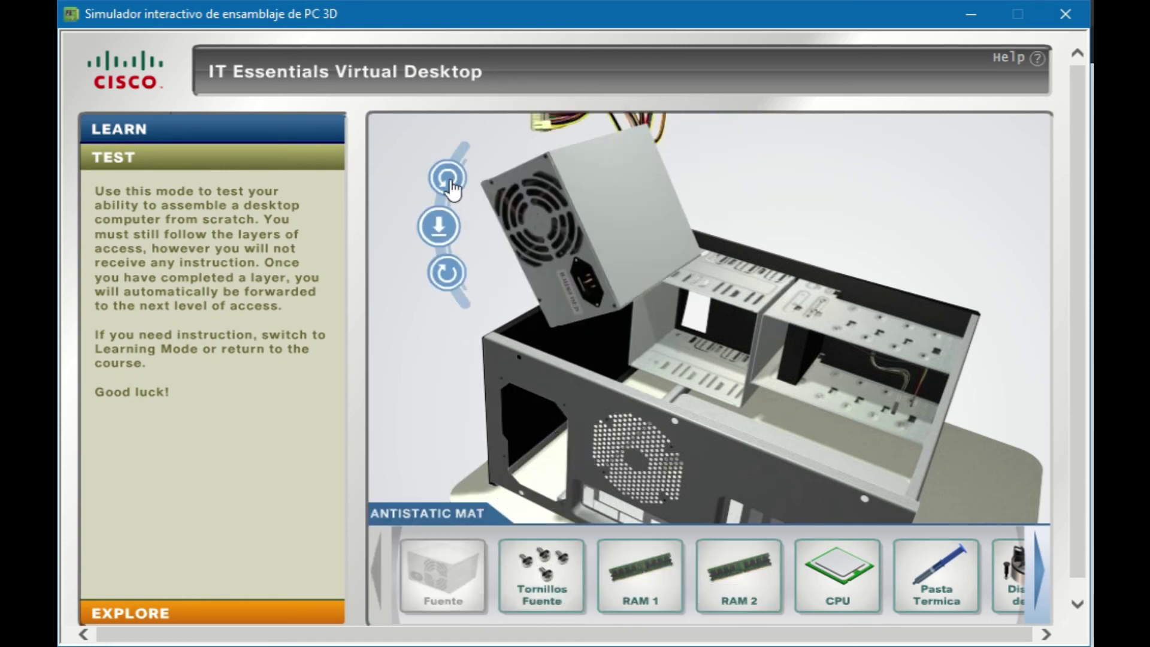
{"action": "left_click", "coordinate": [462, 276]}
{"action": "left_click", "coordinate": [437, 228]}
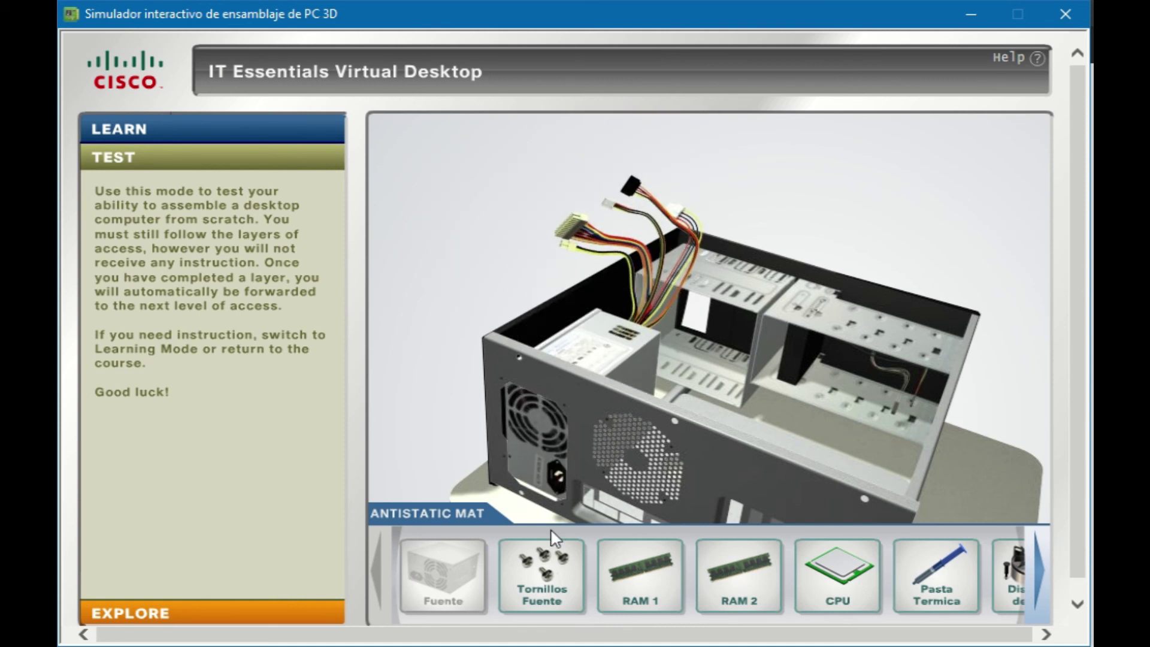